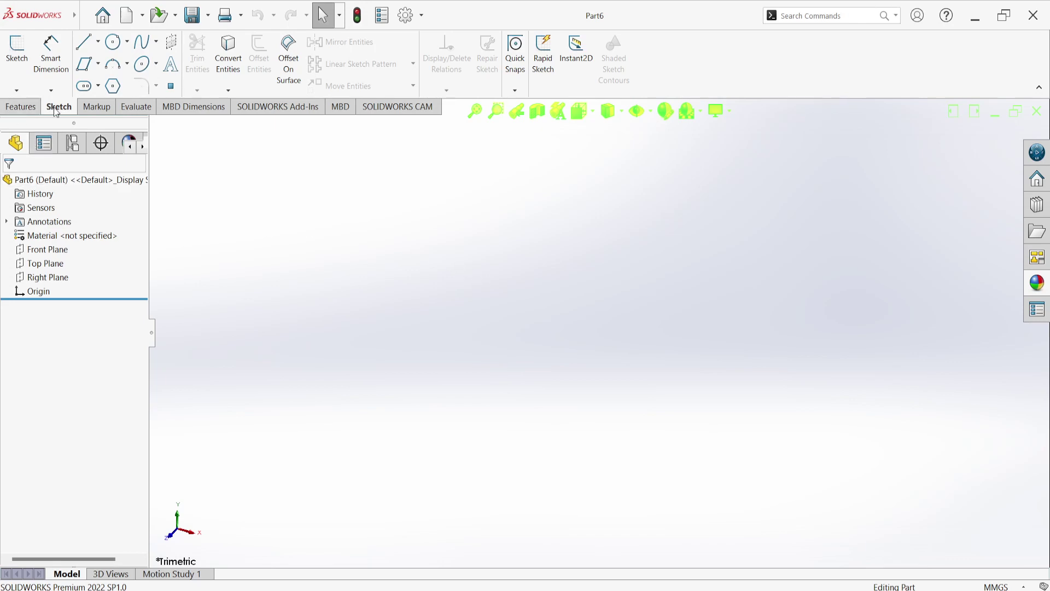
Step: Start a new sketch on the Right Plane with the Line tool
left_click(18, 48)
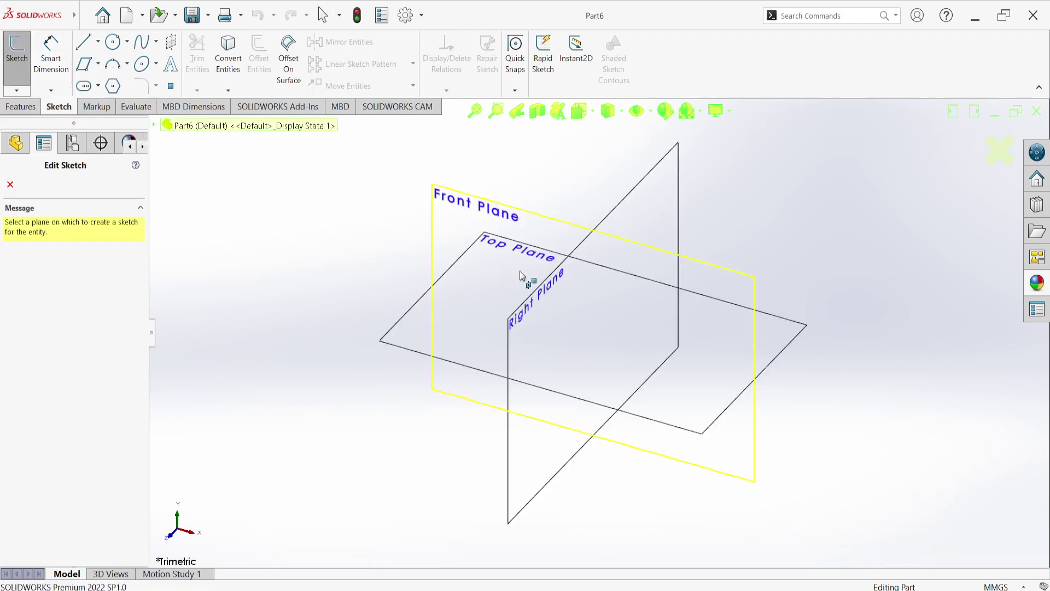
left_click(648, 204)
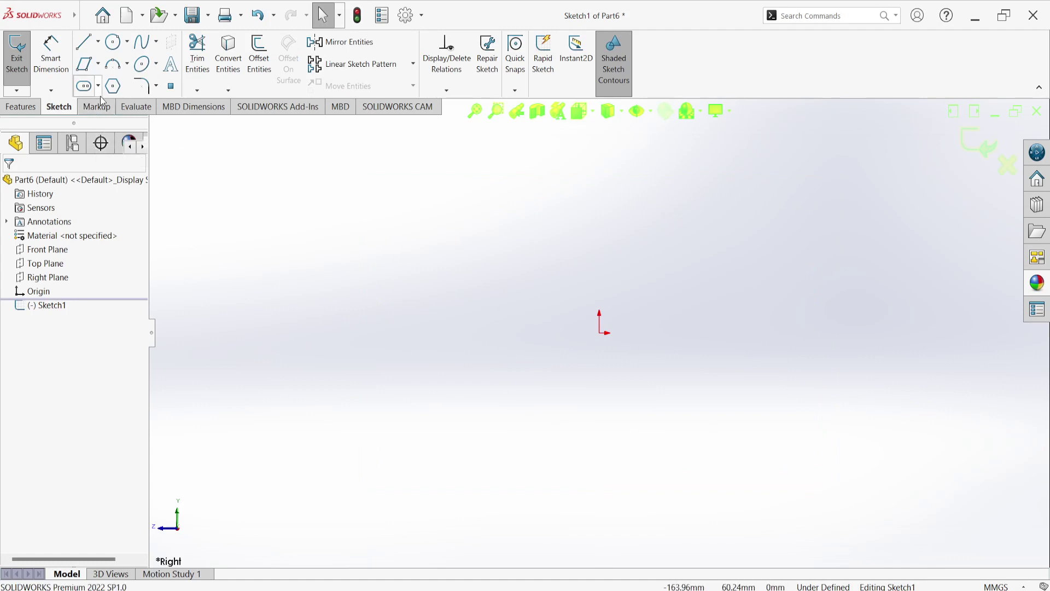
left_click(84, 49)
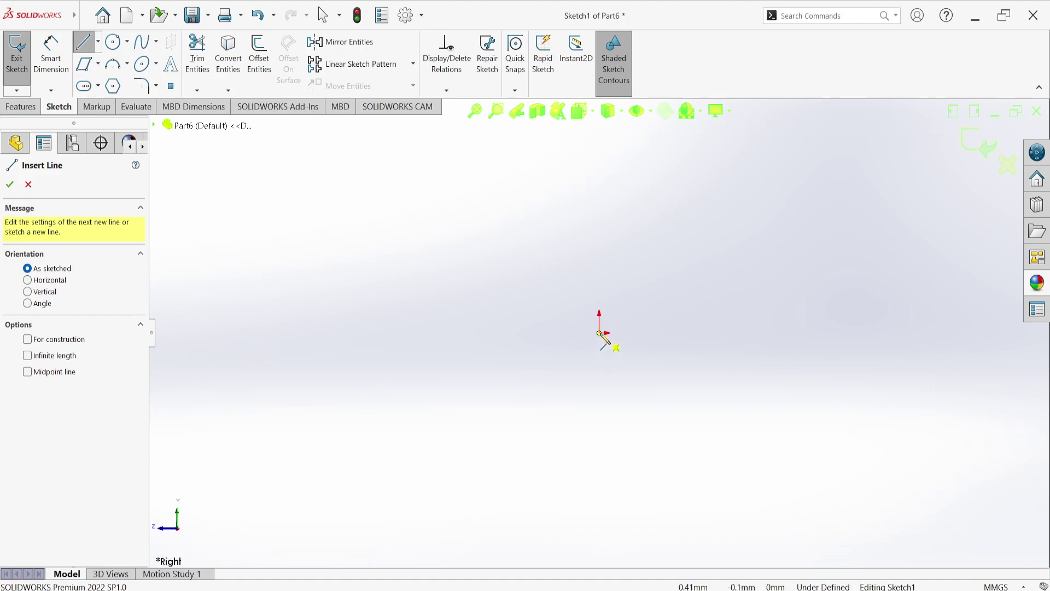
Step: Draw a closed five-line profile from the origin with a sloped top edge
left_click(600, 334)
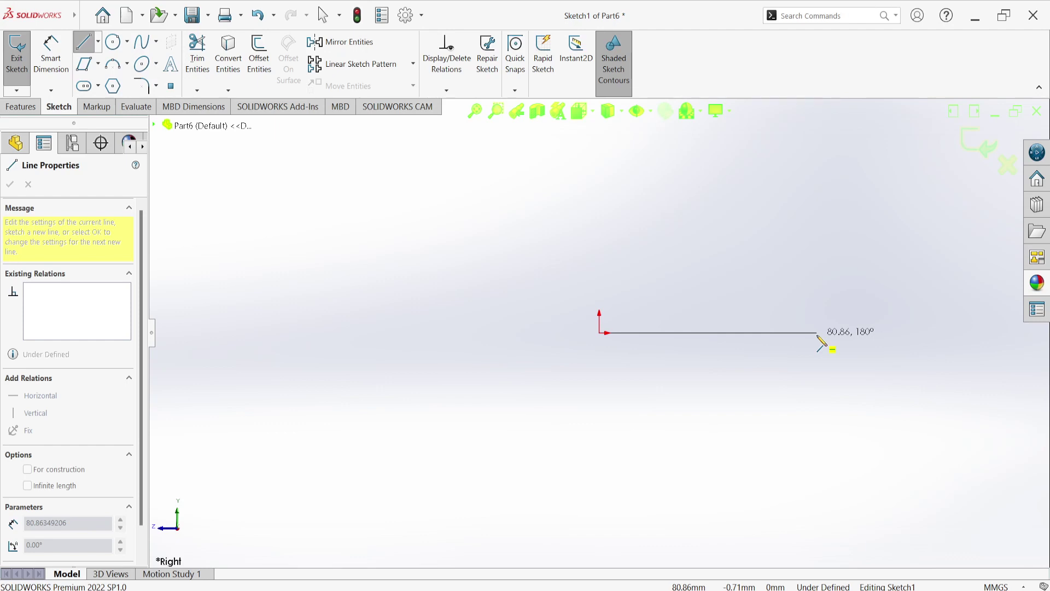
left_click(817, 333)
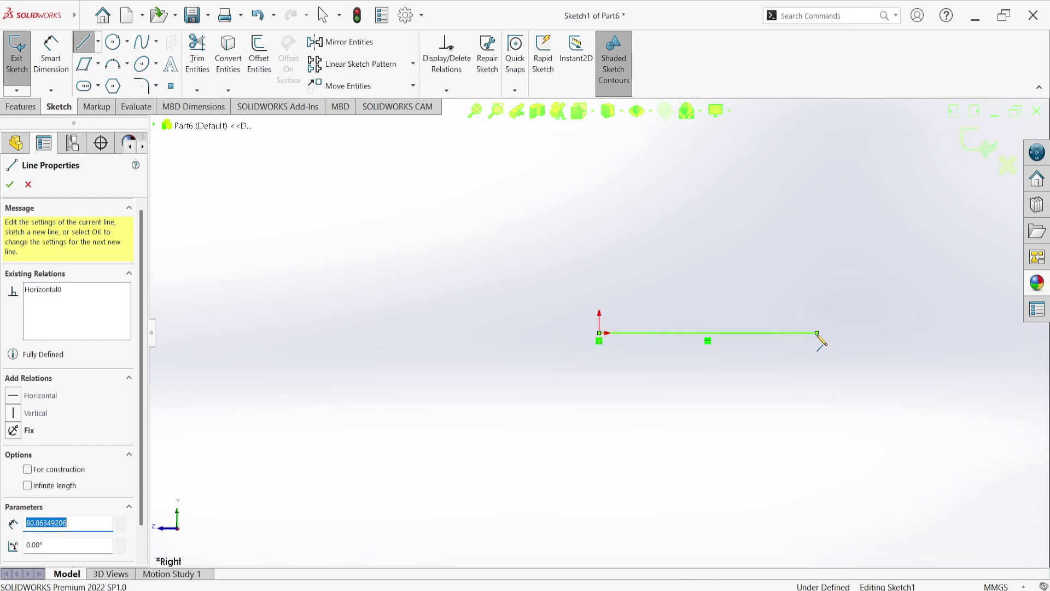
left_click(818, 286)
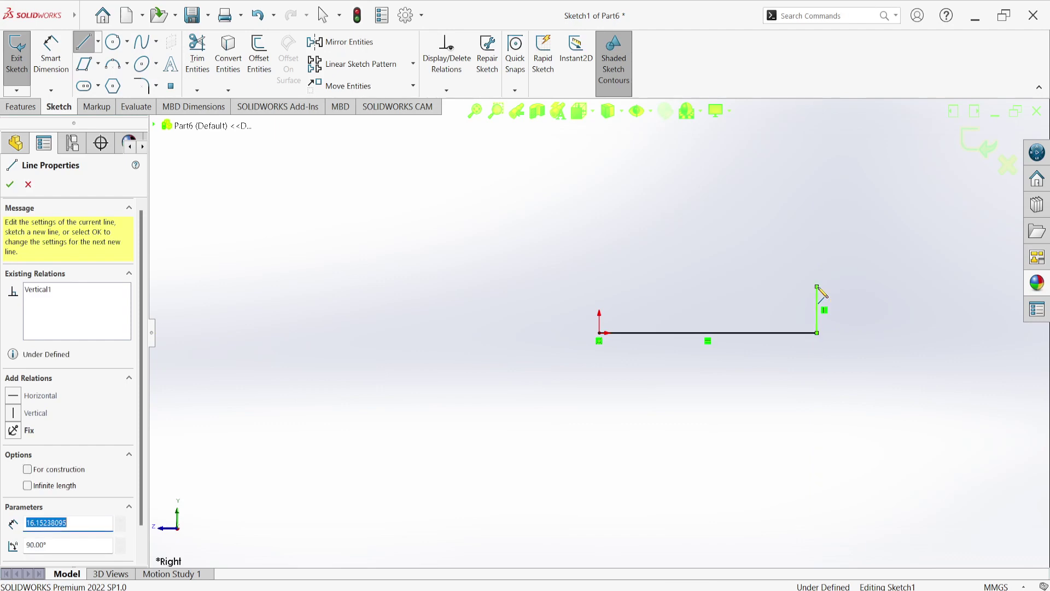
left_click(655, 212)
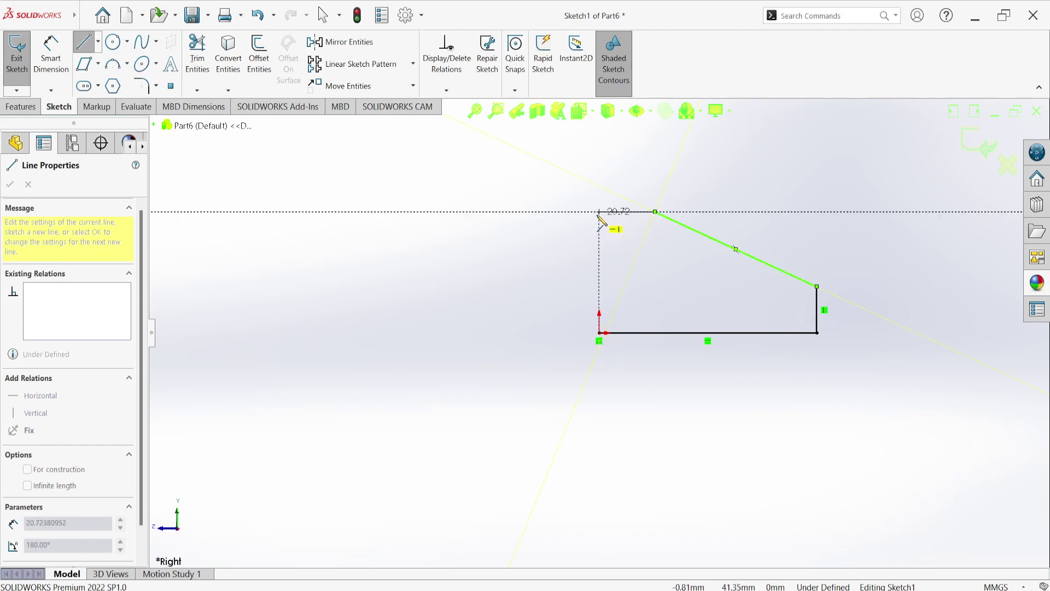
left_click(599, 211)
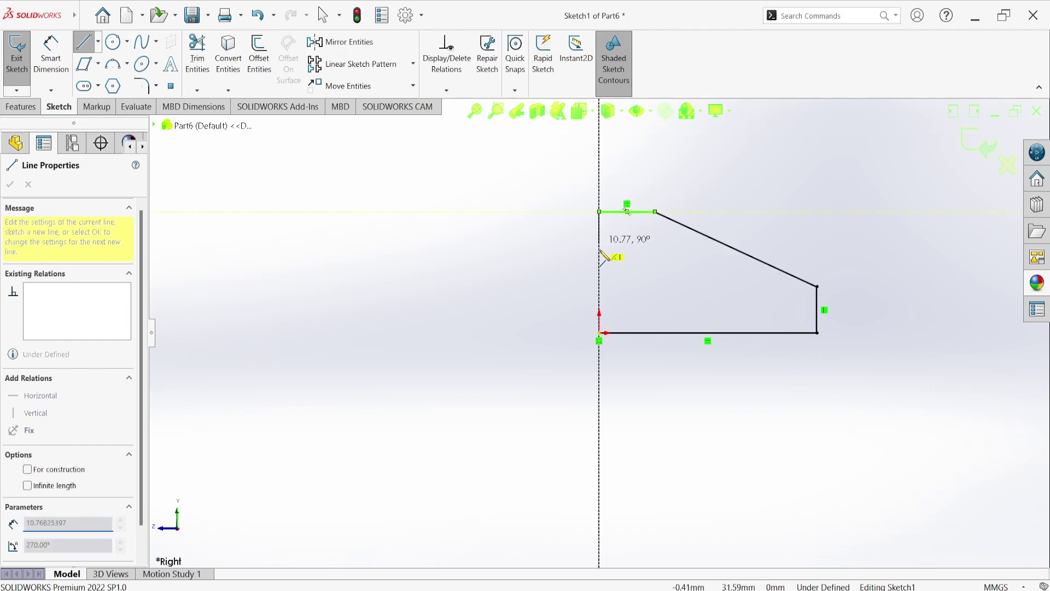
left_click(601, 333)
right_click(534, 246)
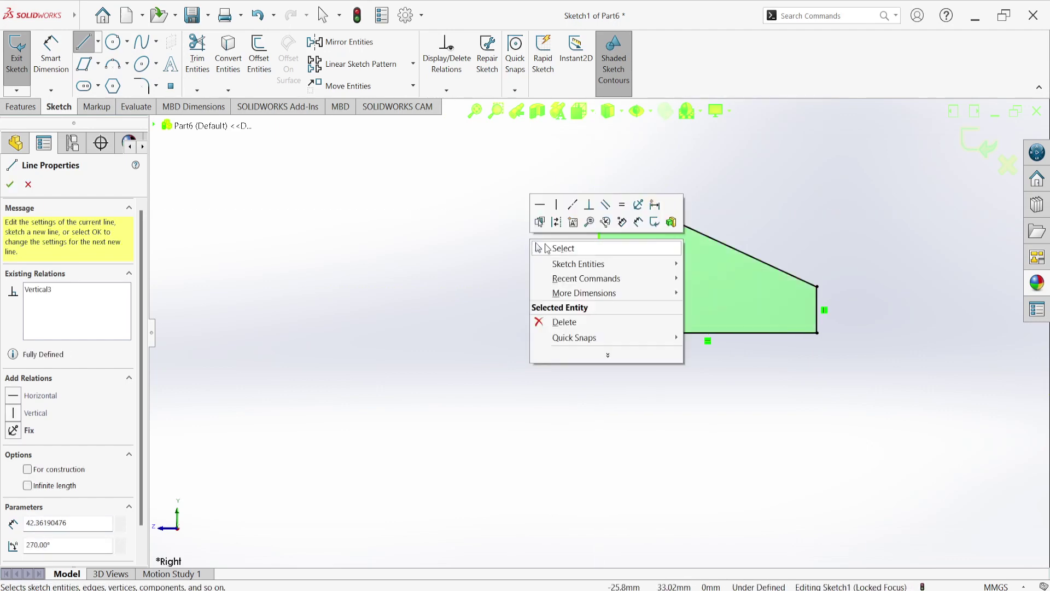
left_click(548, 246)
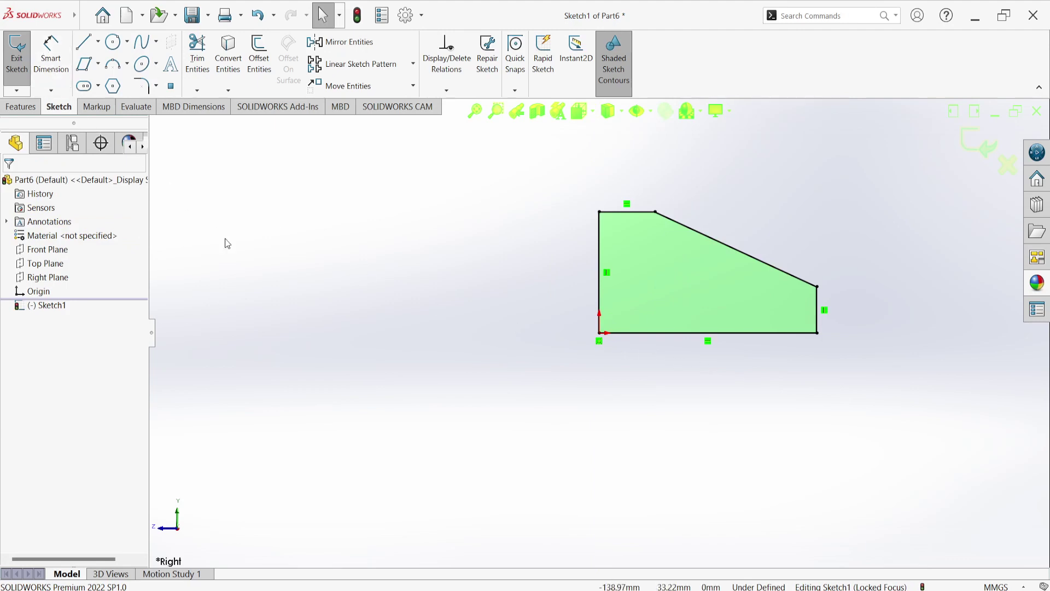
Step: Dimension the bottom edge to 100 mm and the right side to 20 mm
left_click(57, 90)
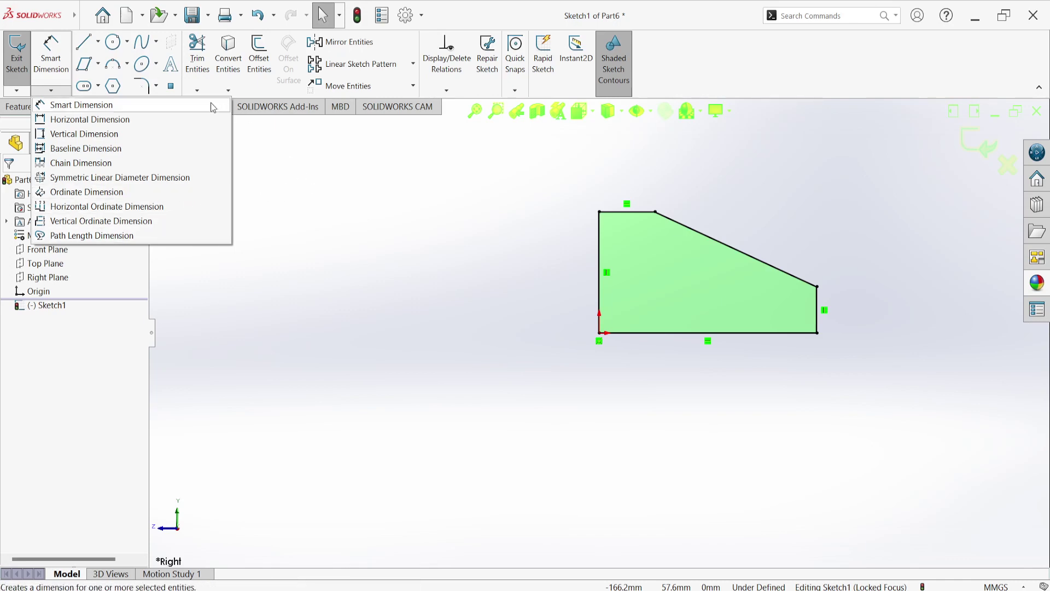
left_click(51, 55)
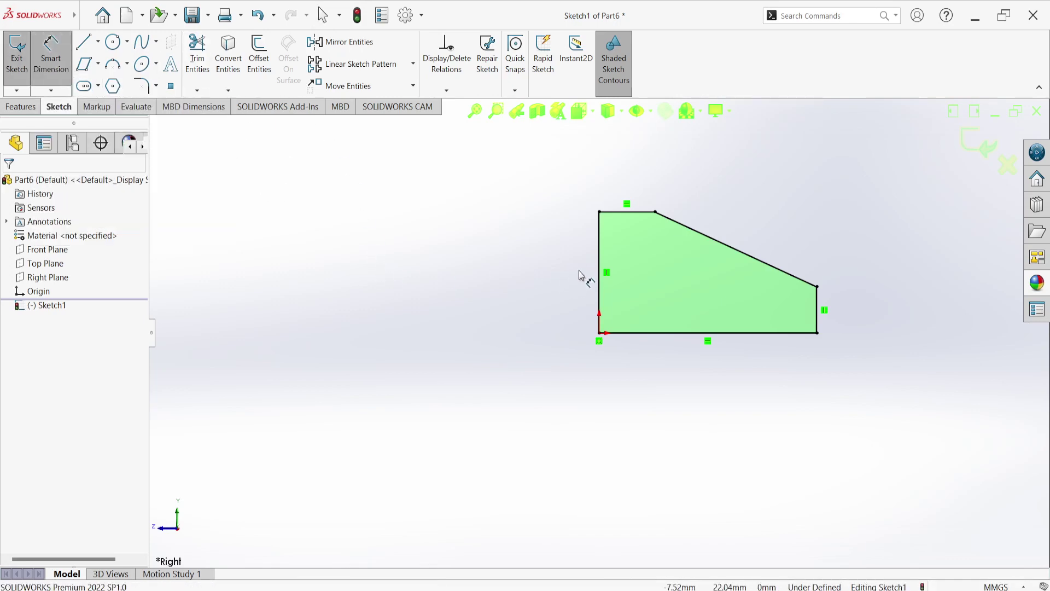
left_click(788, 334)
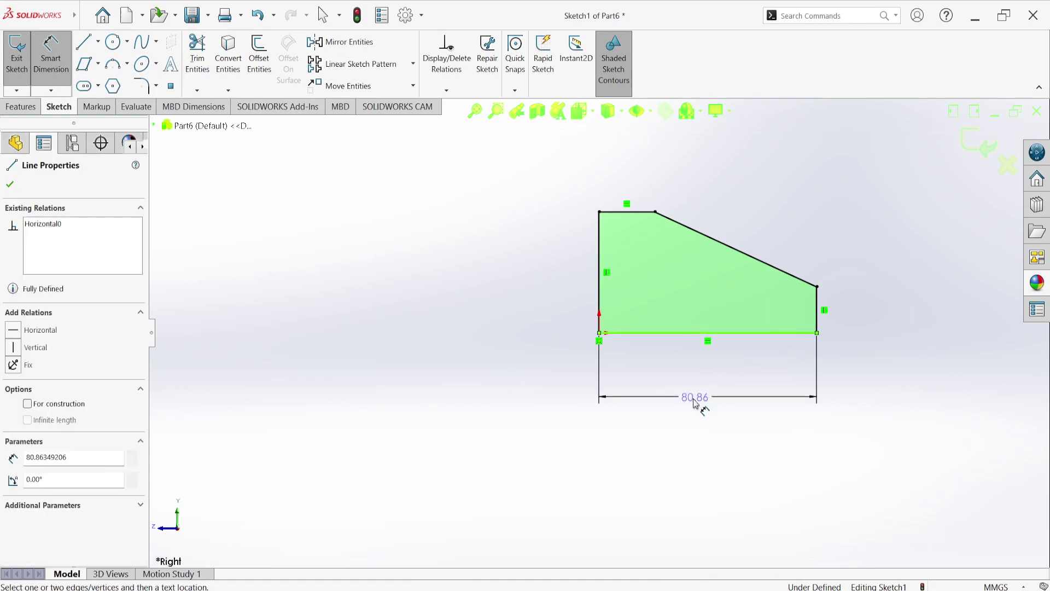
left_click(705, 410)
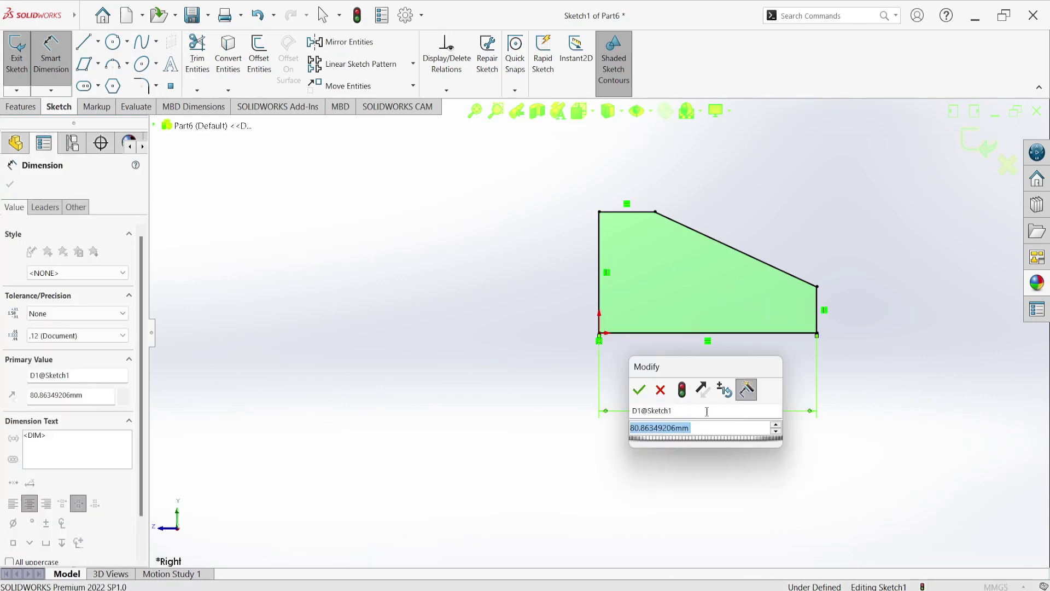
type("100")
key("Return")
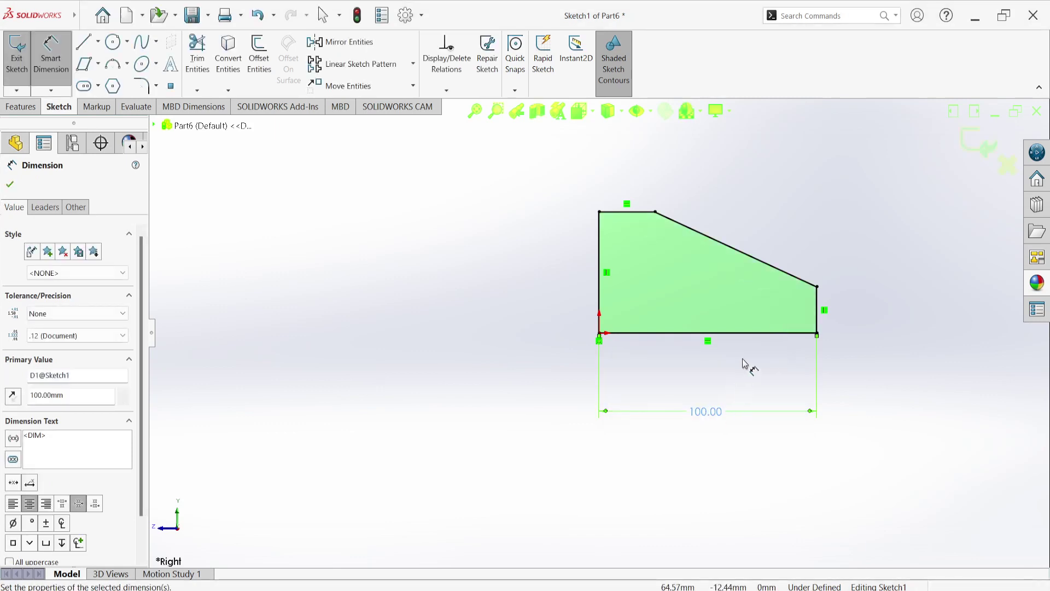
left_click(818, 307)
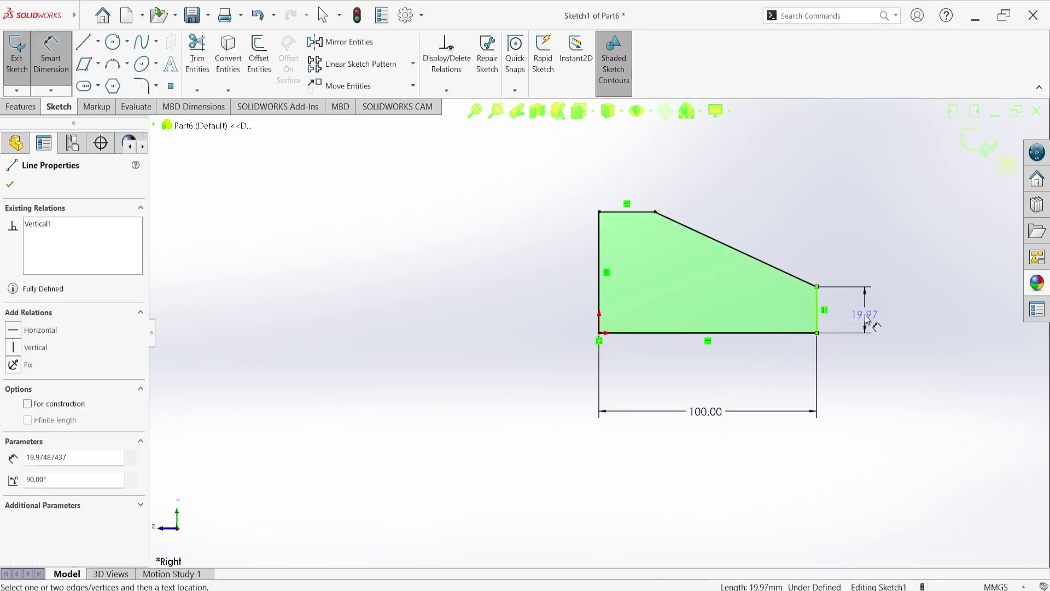
left_click(867, 320)
type("20")
key("Return")
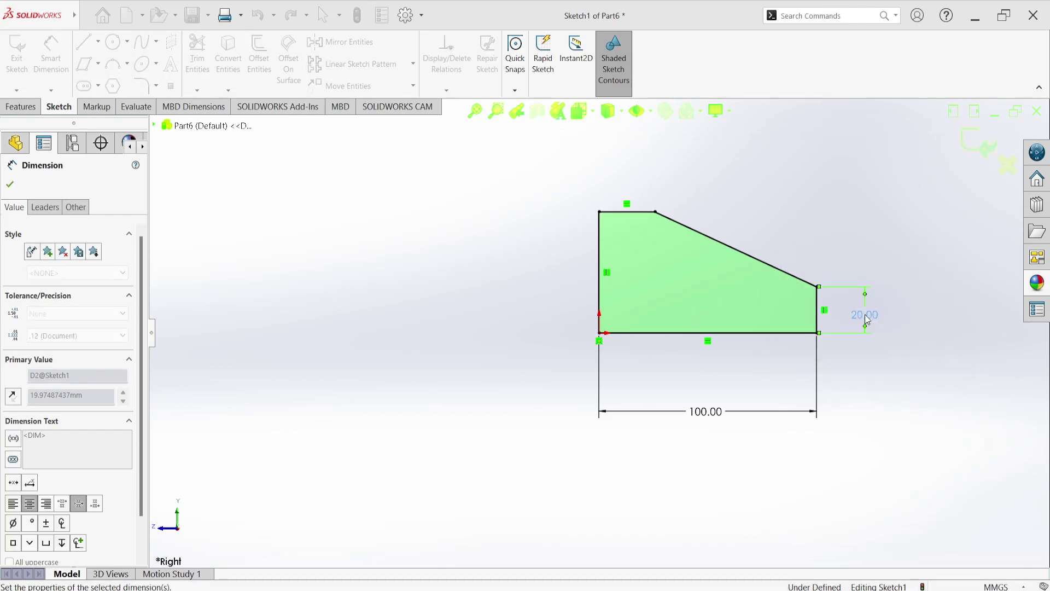
Step: Dimension the top edge to 25 mm and the left side to 50 mm
left_click(620, 212)
left_click(630, 173)
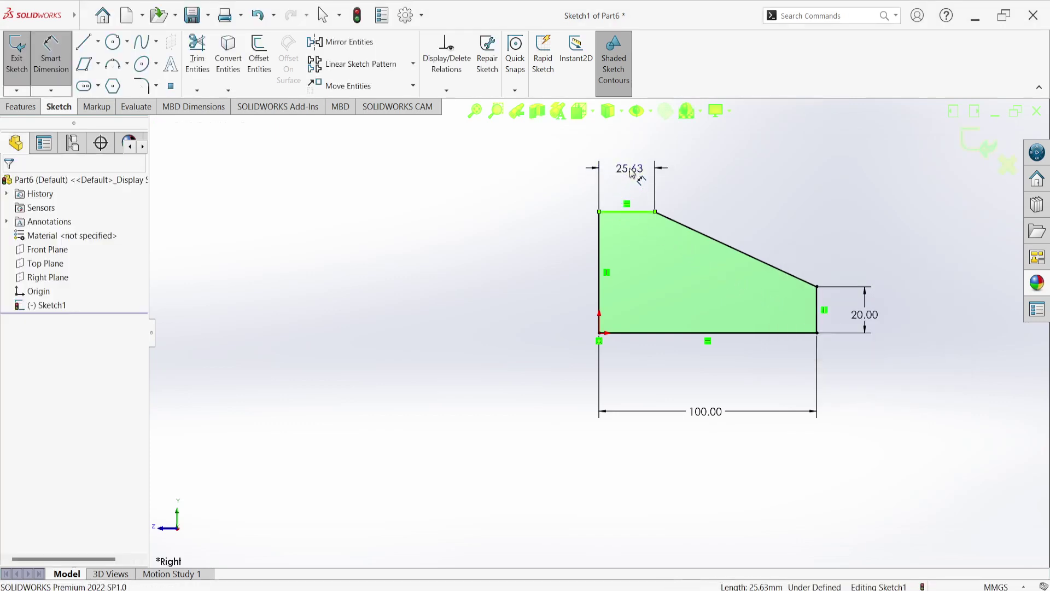
type("25")
key("Return")
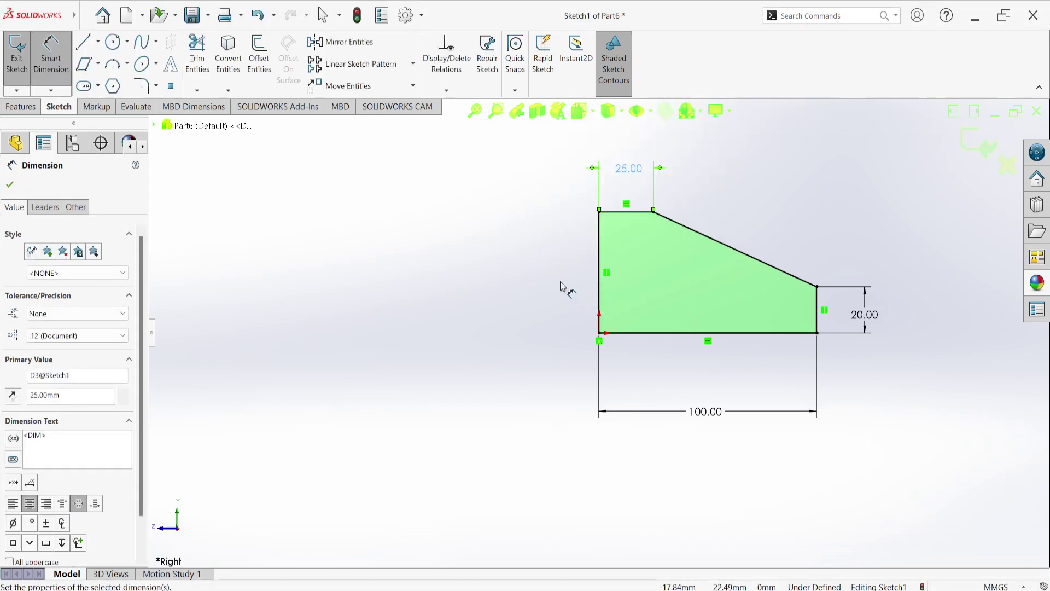
left_click(600, 258)
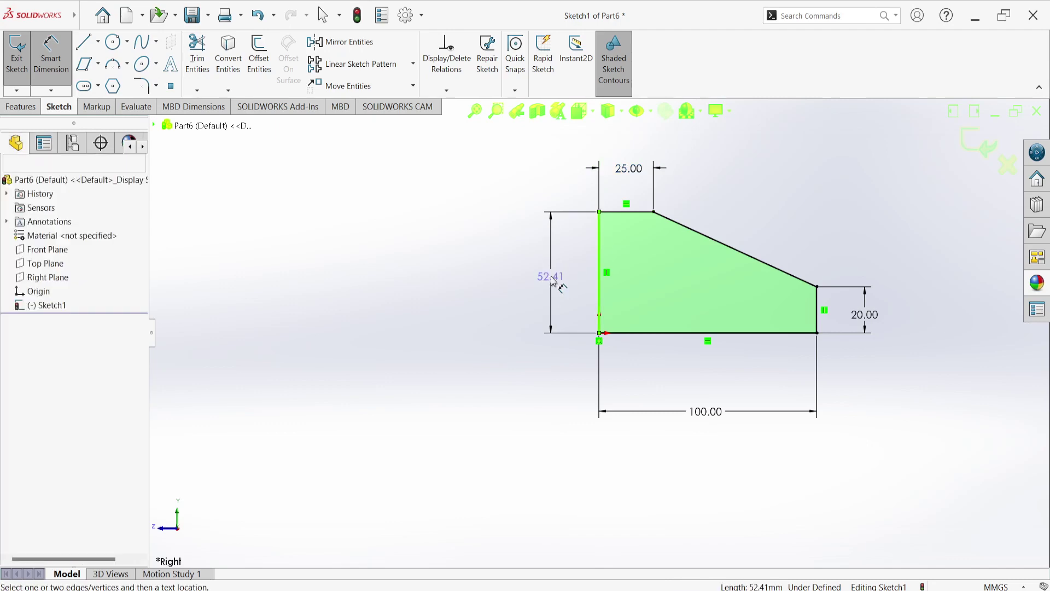
left_click(551, 273)
type("50")
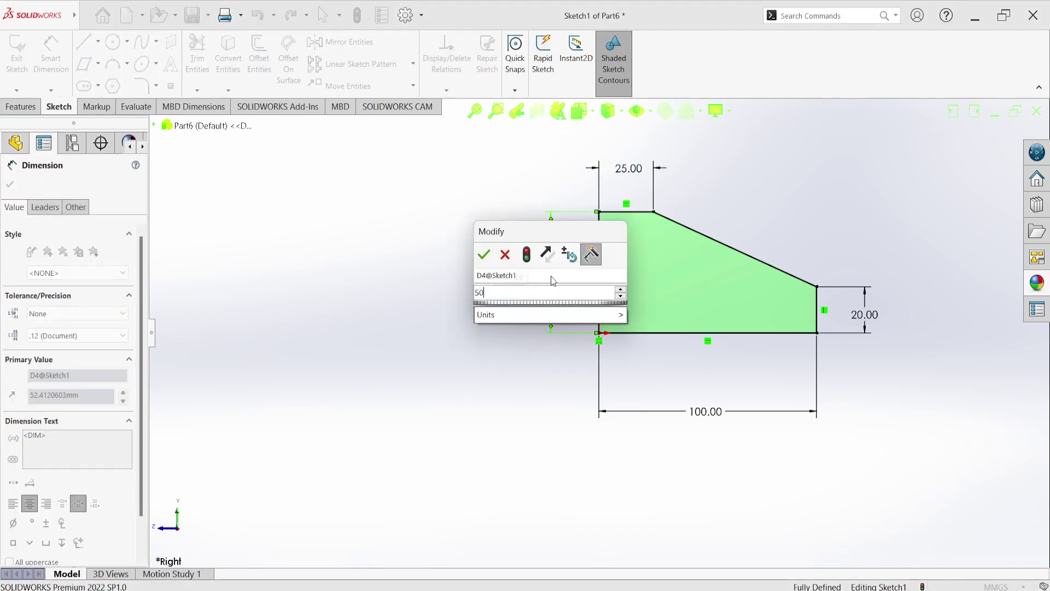
key("Return")
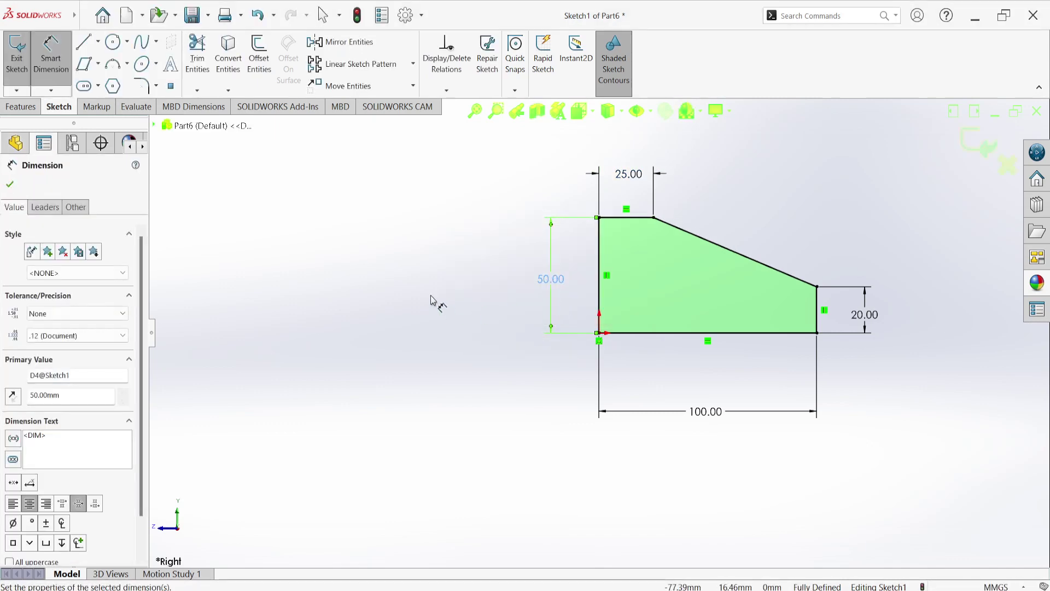
left_click(433, 300)
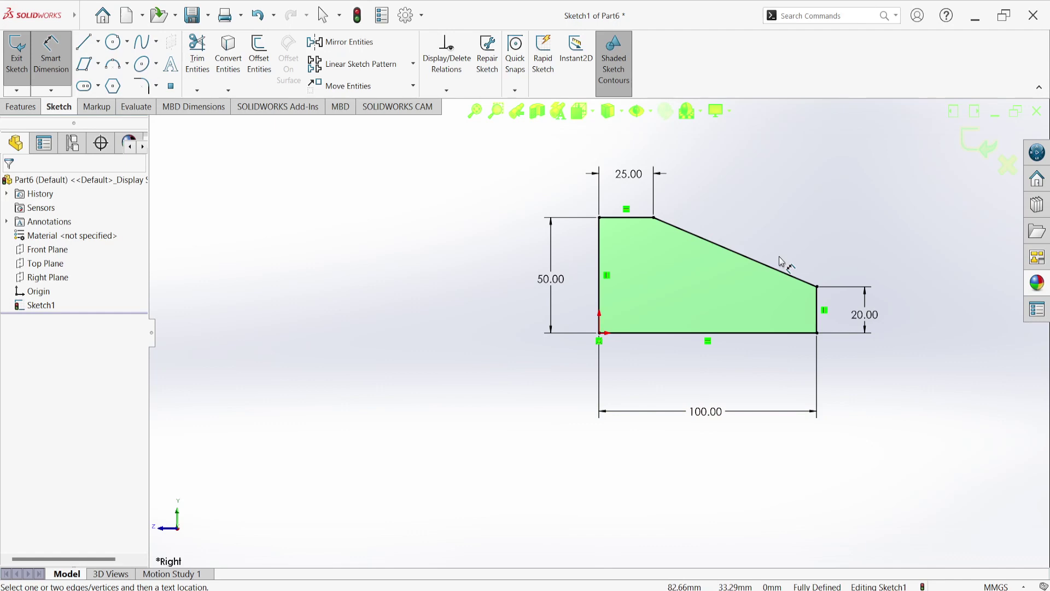
Step: Exit the sketch and switch to the isometric view
left_click(973, 148)
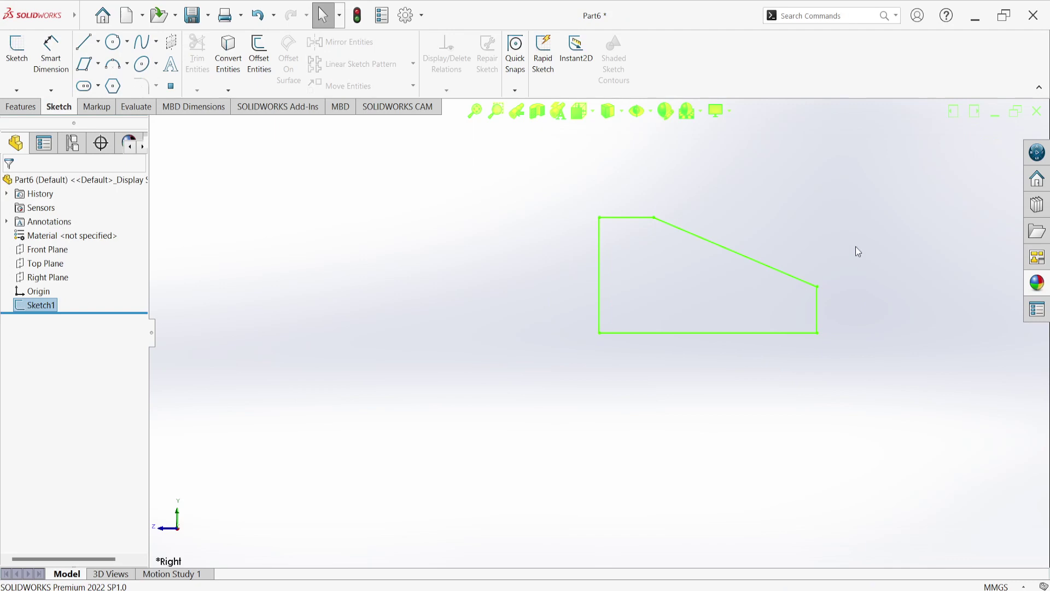
middle_click_drag(851, 240, 830, 289)
key("space")
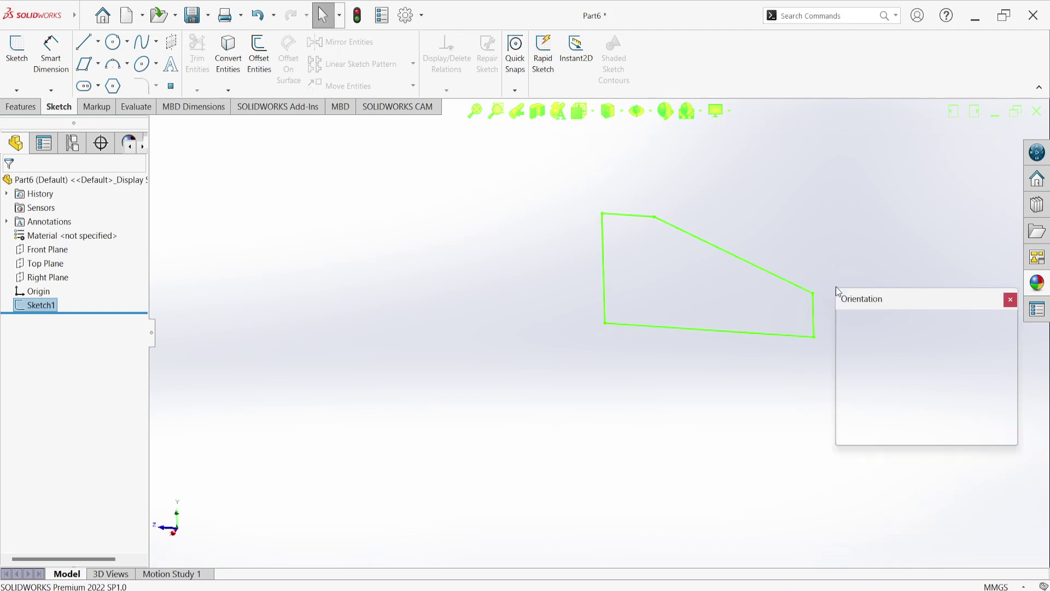
left_click(1001, 350)
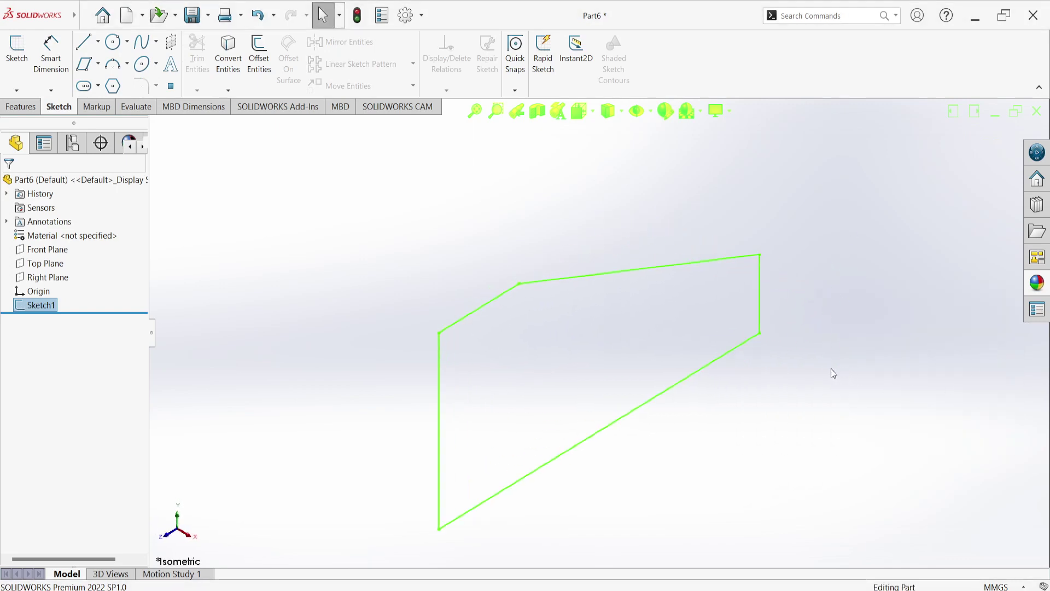
Step: Extrude the profile Mid Plane to a 50 mm depth as Boss-Extrude1
left_click(17, 107)
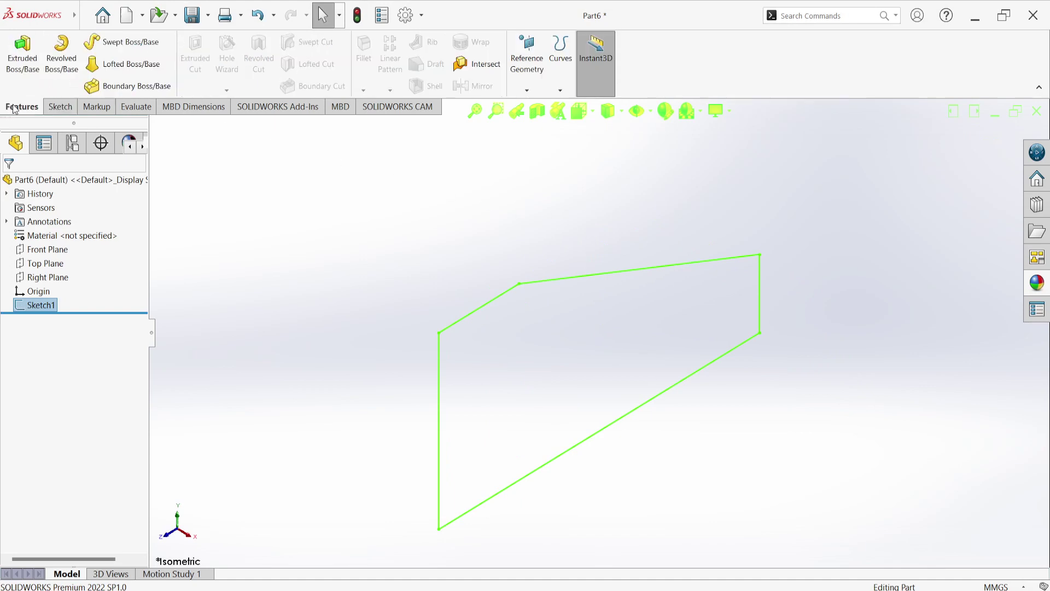
left_click(20, 64)
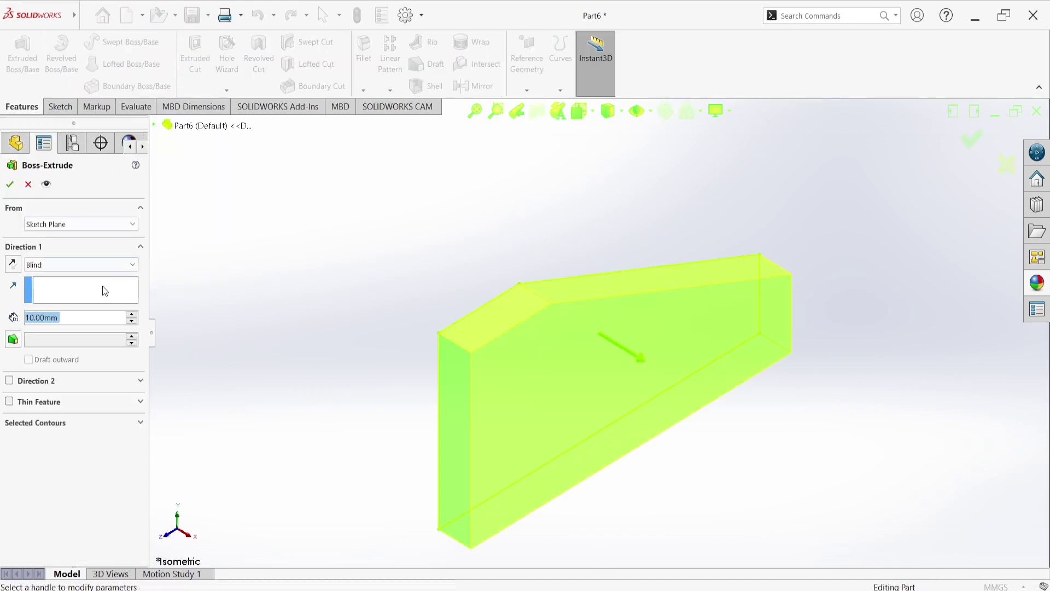
left_click(54, 265)
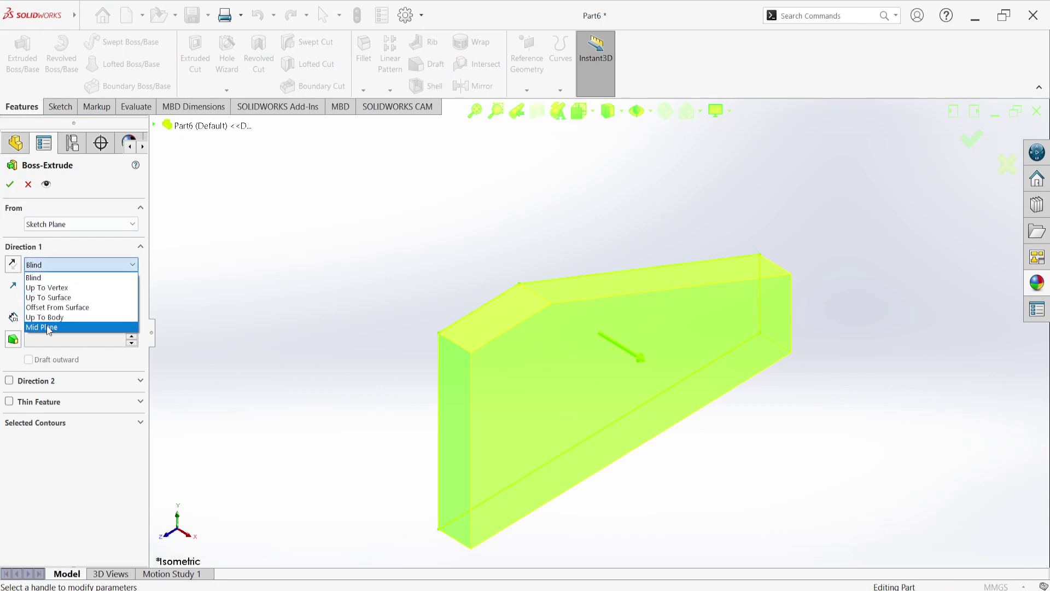
left_click(49, 327)
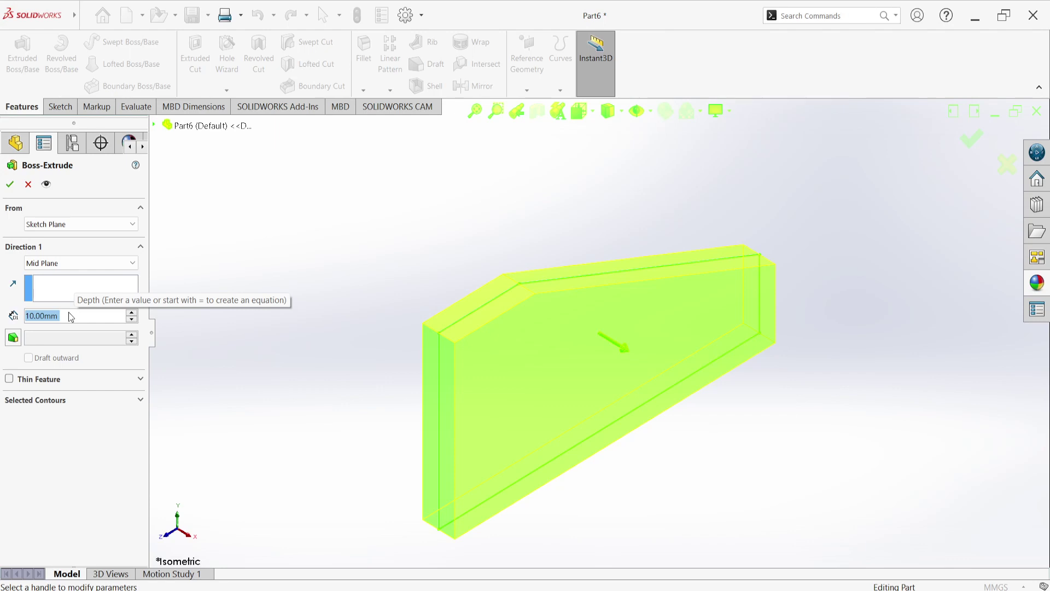
type("50")
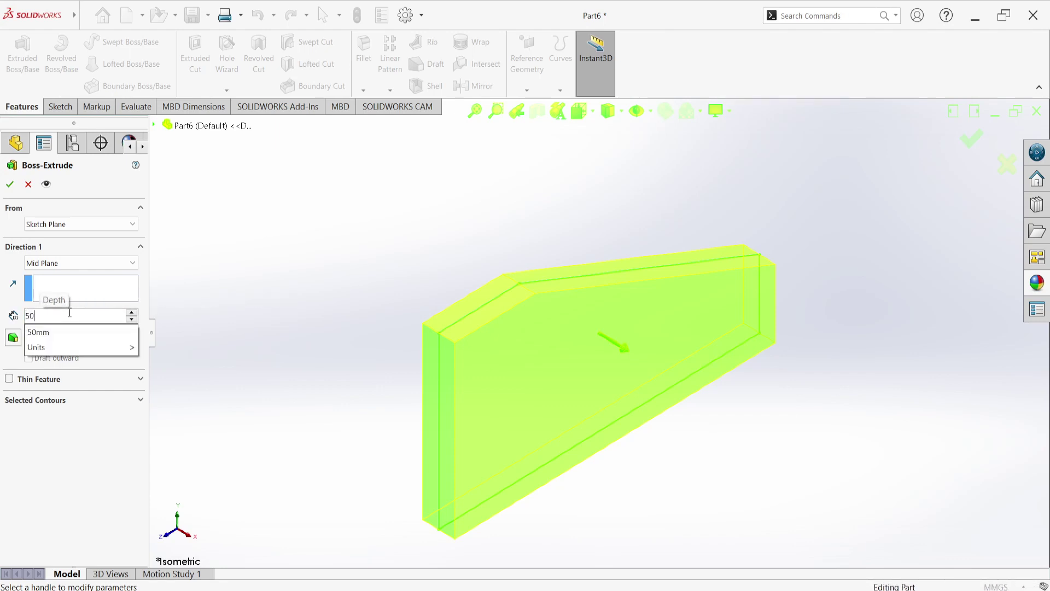
key("Return")
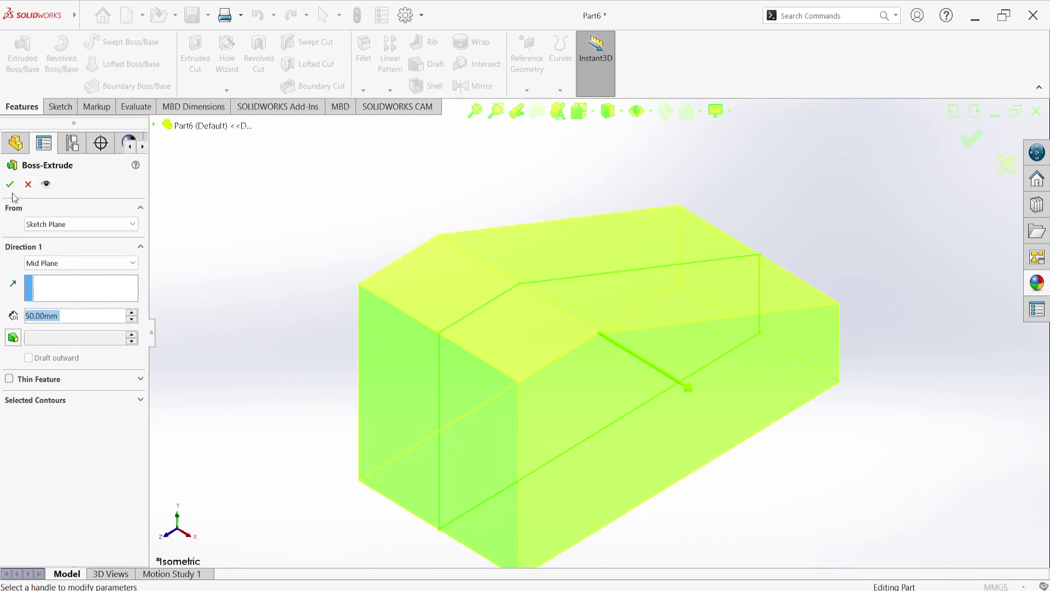
left_click(9, 184)
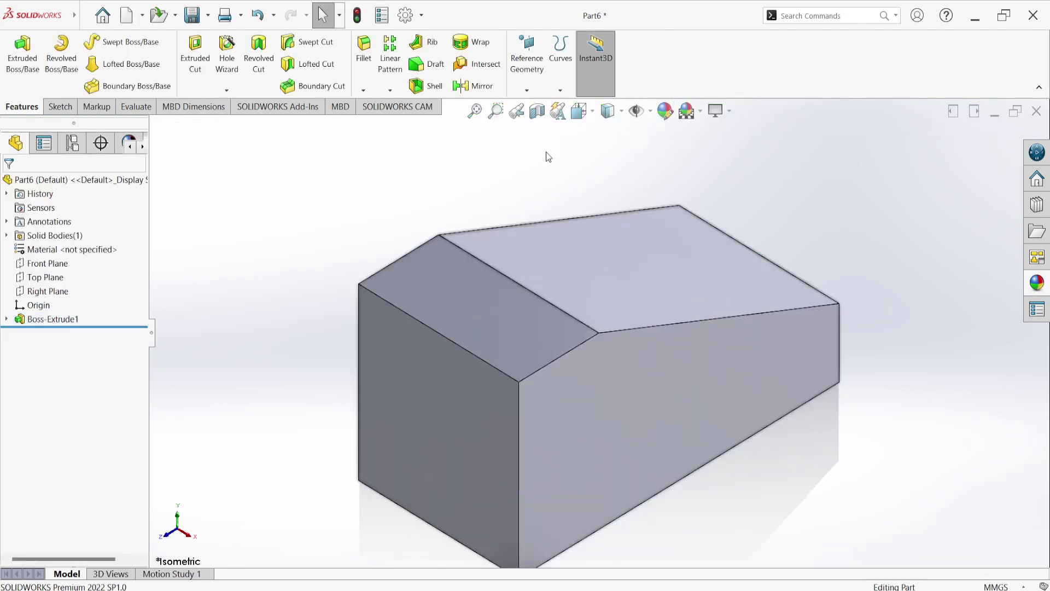
Step: Give Boss-Extrude1 a dark red appearance and orbit to view the block
left_click(33, 184)
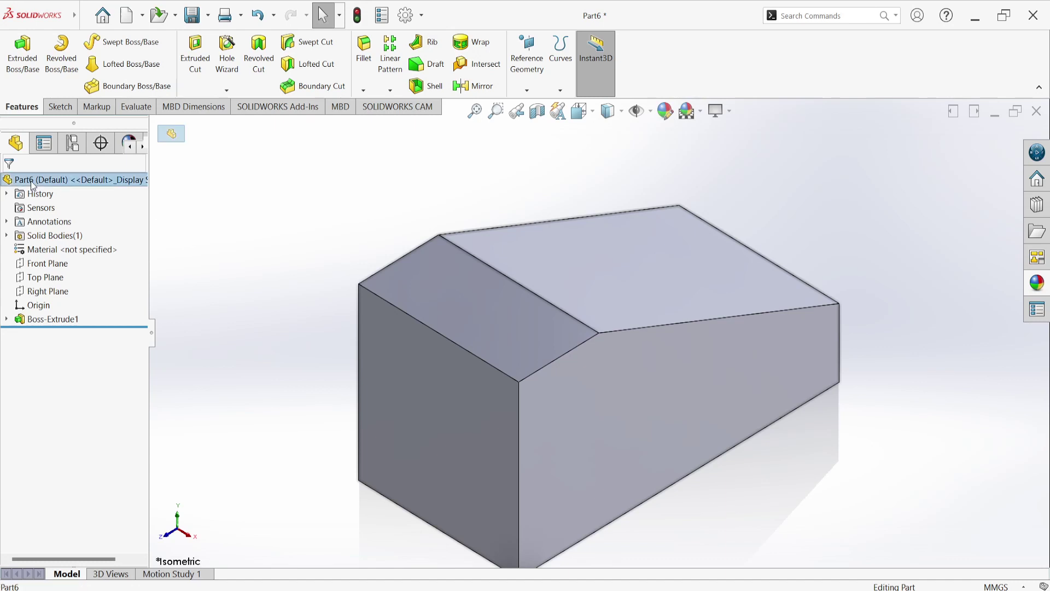
left_click(39, 320)
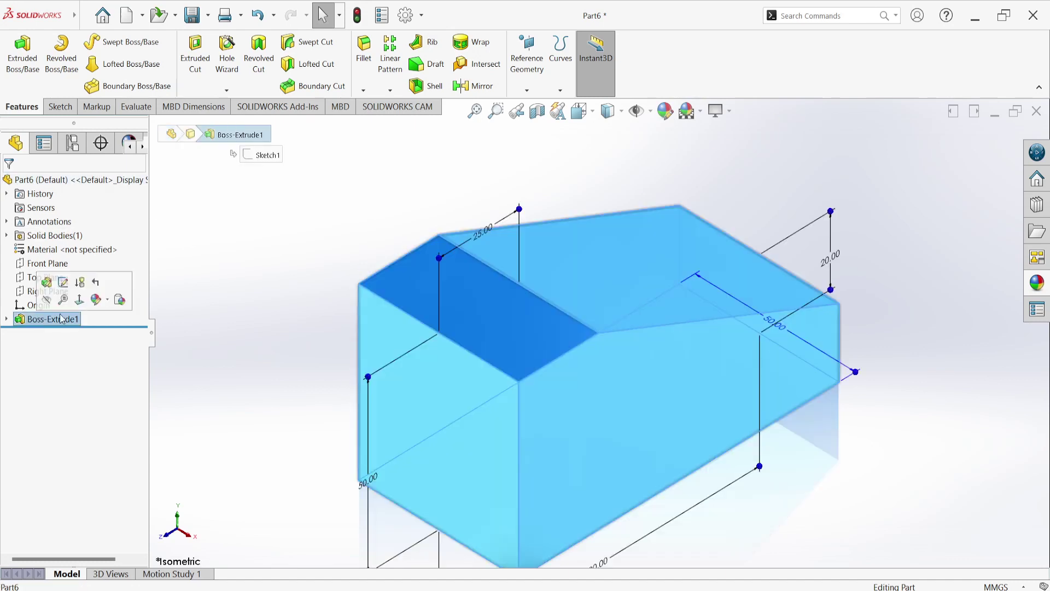
left_click(668, 116)
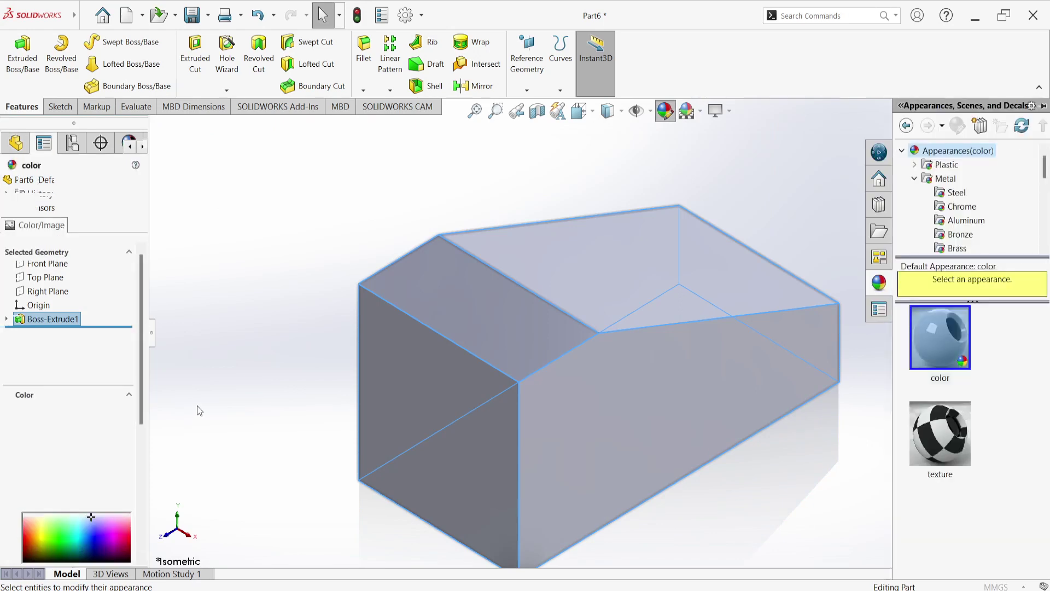
left_click(27, 550)
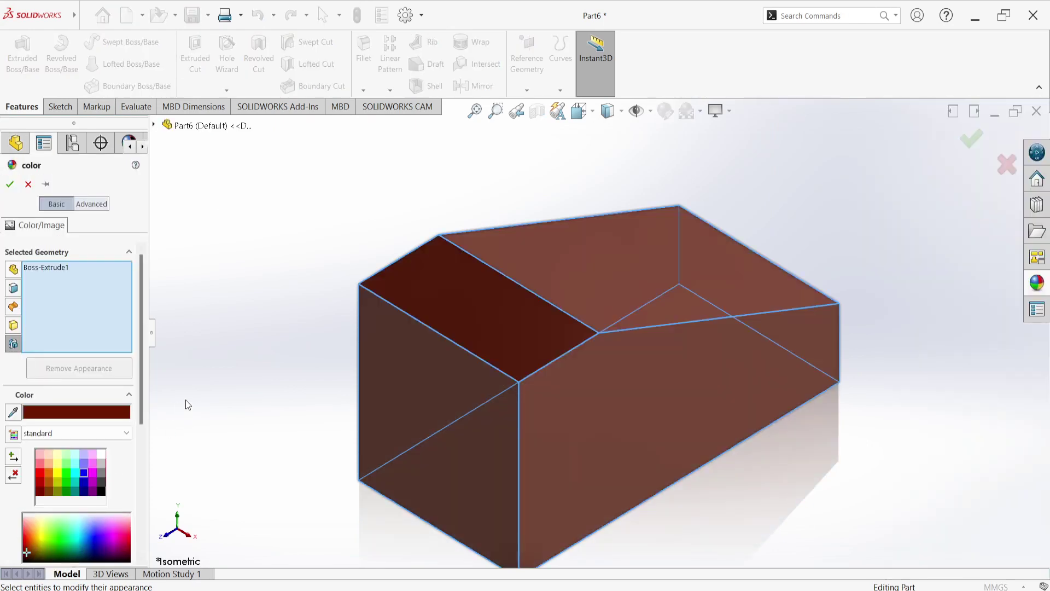
left_click(10, 184)
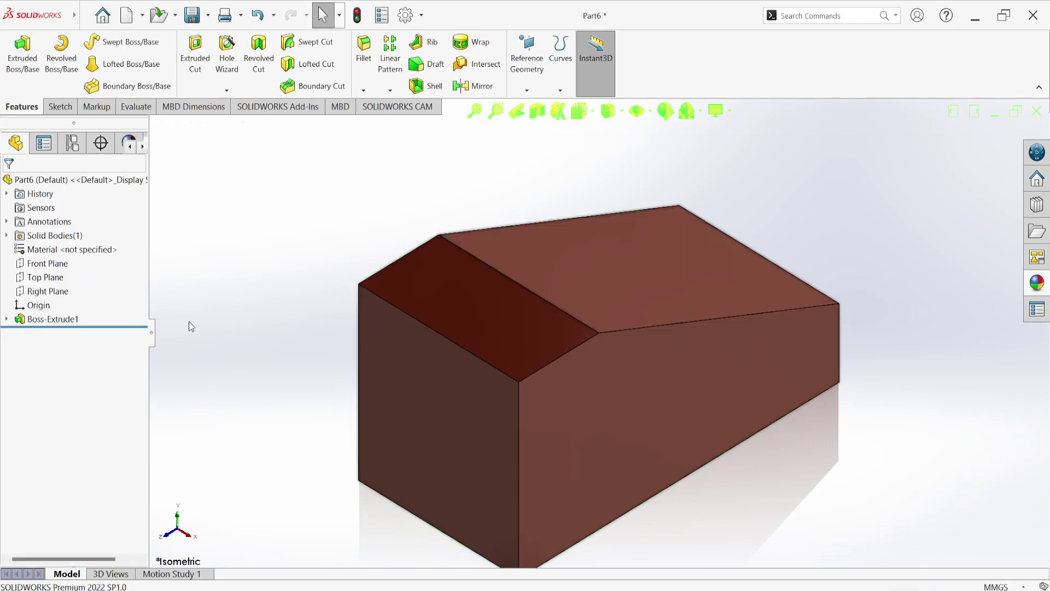
mouse_move(206, 376)
middle_mouse_down()
mouse_move(52, 402)
mouse_move(176, 414)
middle_mouse_up()
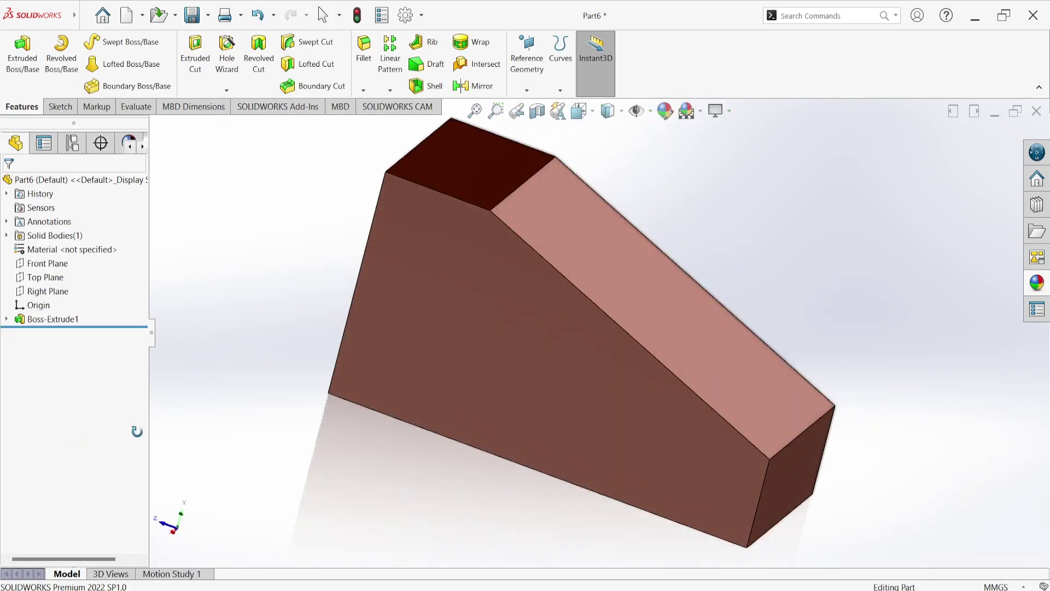
left_click(729, 113)
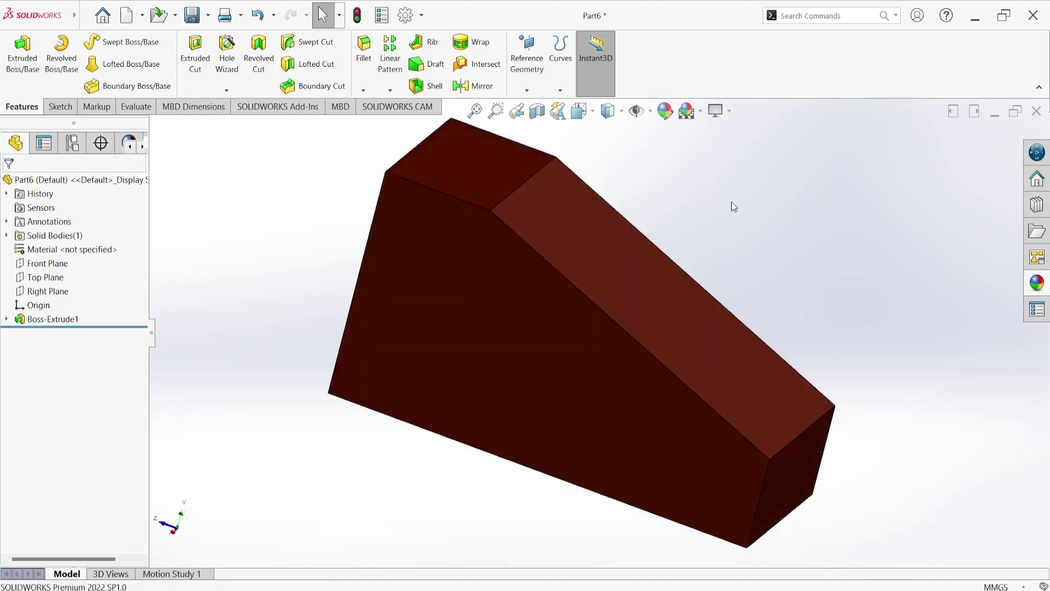
left_click(733, 111)
left_click(738, 134)
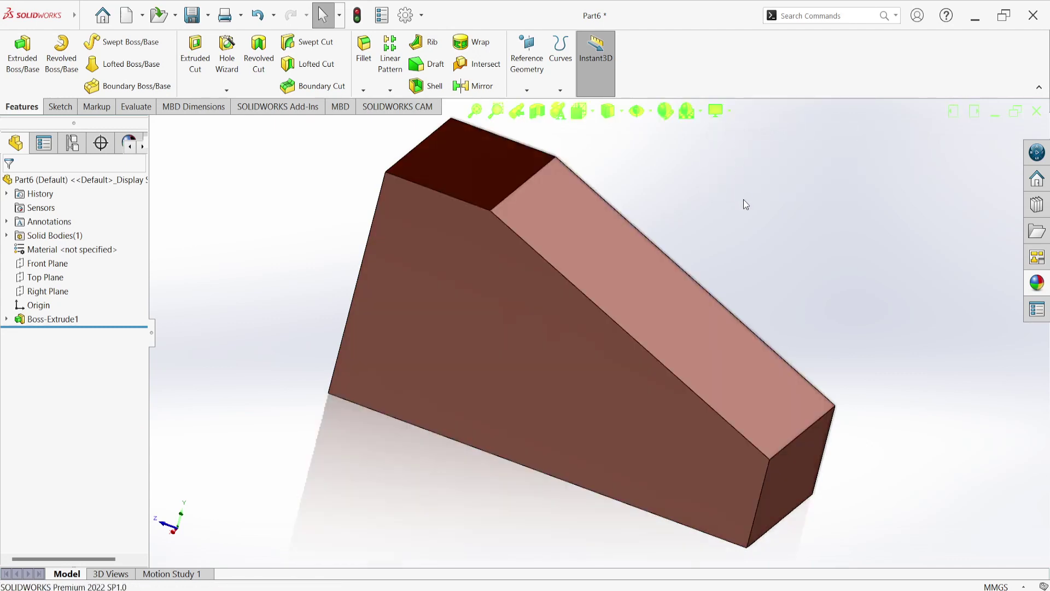
mouse_move(743, 200)
middle_mouse_down()
mouse_move(693, 229)
mouse_move(714, 229)
mouse_move(708, 274)
mouse_move(703, 218)
mouse_move(743, 195)
mouse_move(758, 212)
mouse_move(716, 249)
mouse_move(713, 197)
mouse_move(688, 208)
mouse_move(708, 192)
mouse_move(757, 246)
mouse_move(670, 271)
mouse_move(675, 262)
mouse_move(687, 255)
mouse_move(671, 286)
mouse_move(709, 301)
middle_mouse_up()
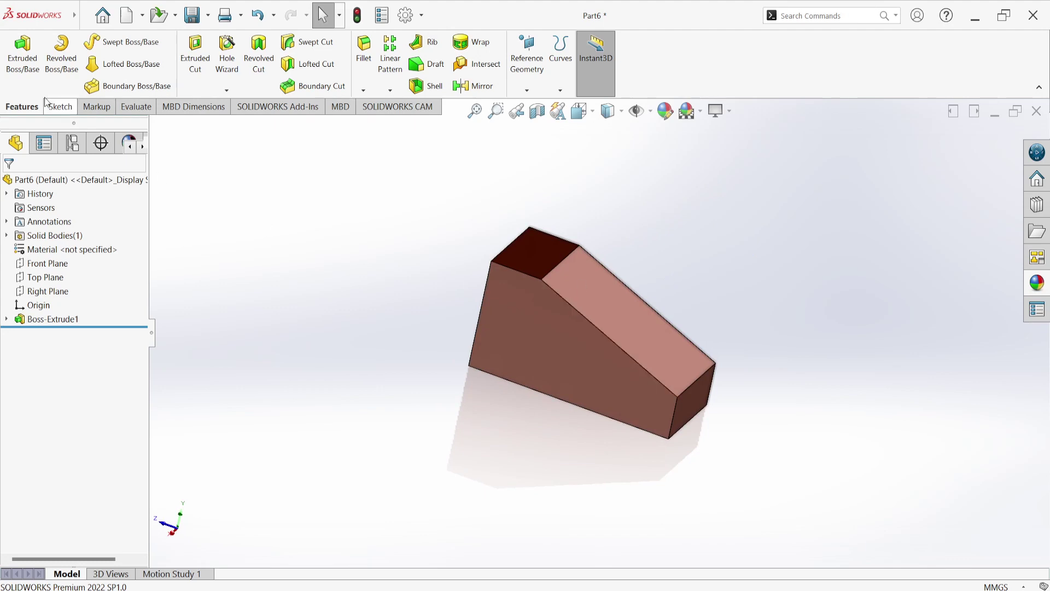
Step: Create a new part document, Part7, and begin a new sketch
left_click(85, 16)
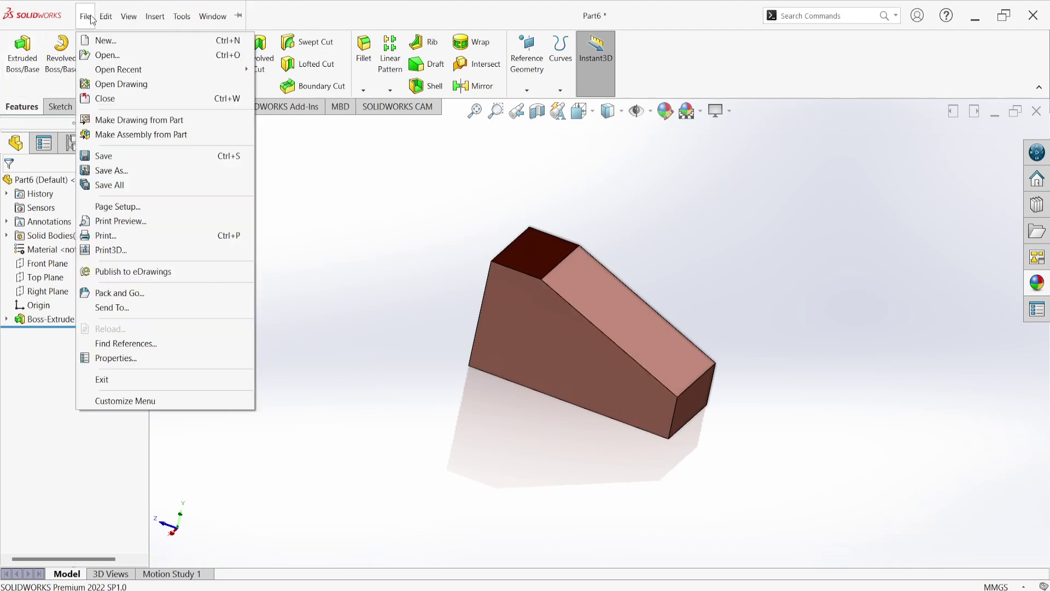
left_click(106, 40)
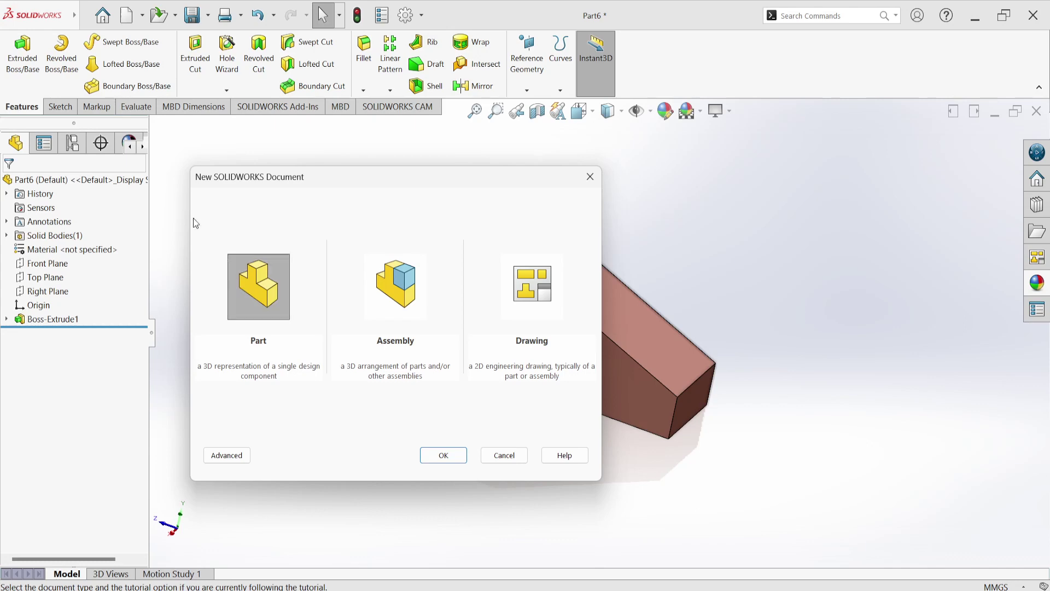
left_click(441, 454)
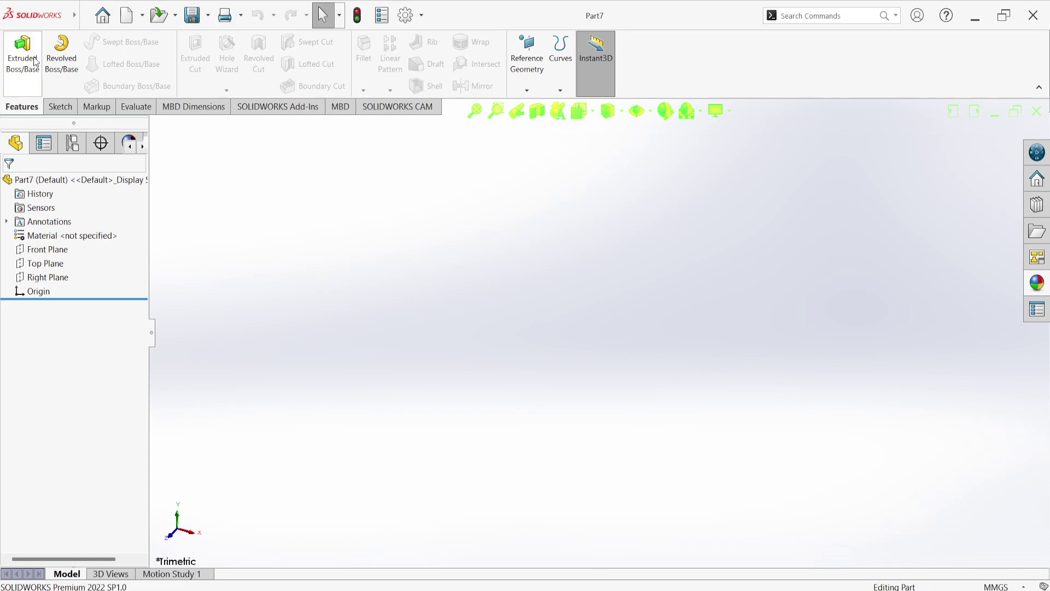
left_click(60, 107)
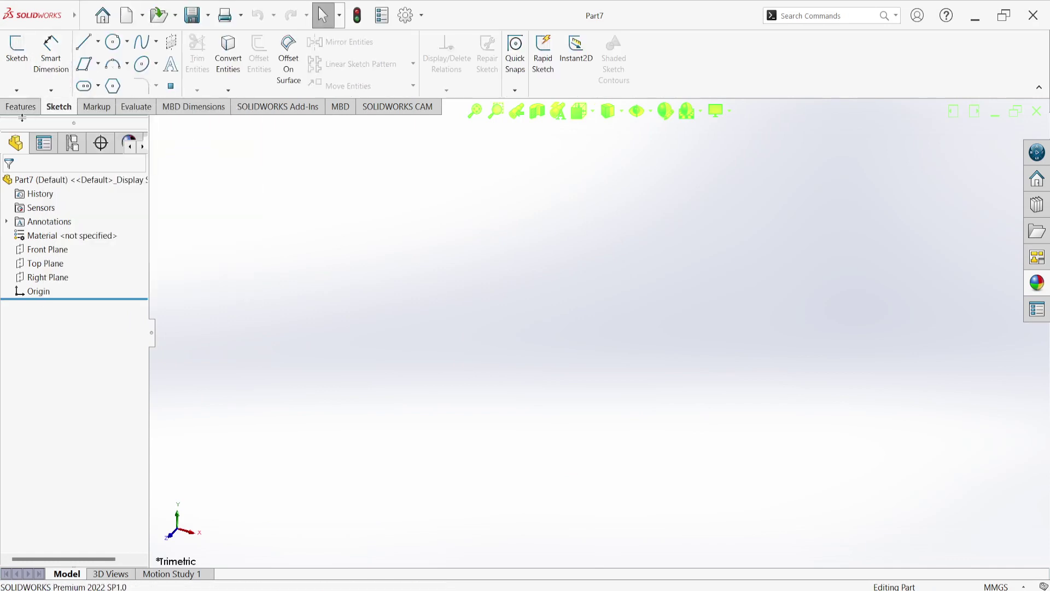
left_click(14, 53)
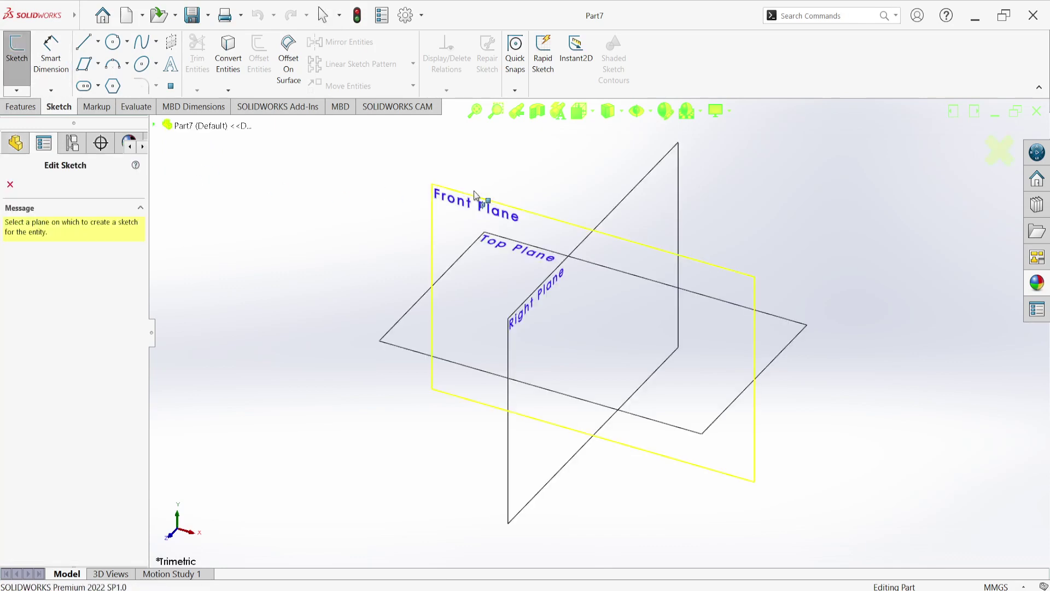
Step: Discard the Top Plane Sketch1 and open Sketch2 on the Front Plane
left_click(530, 232)
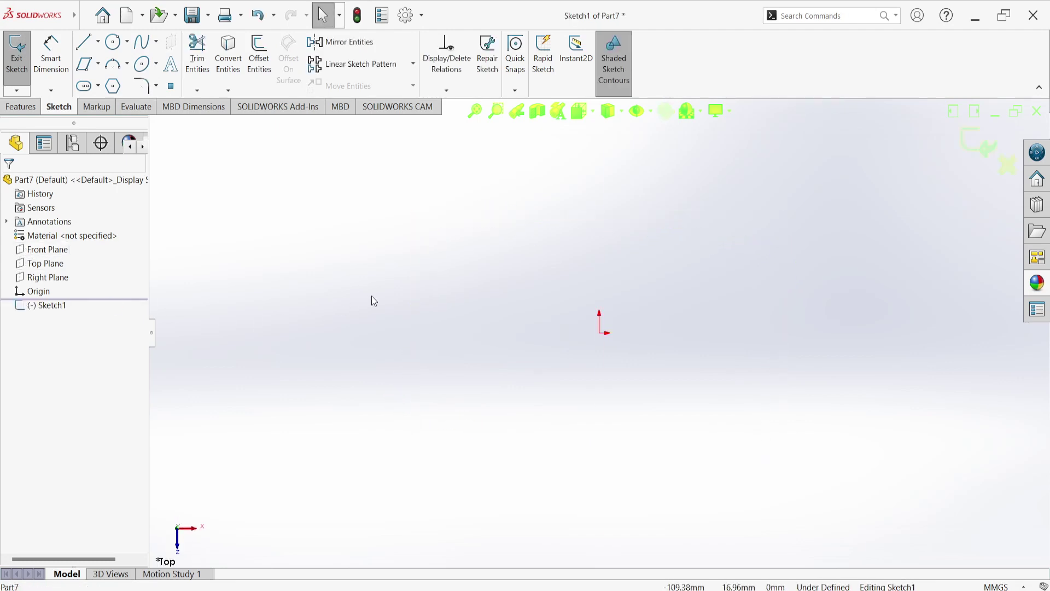
left_click(47, 250)
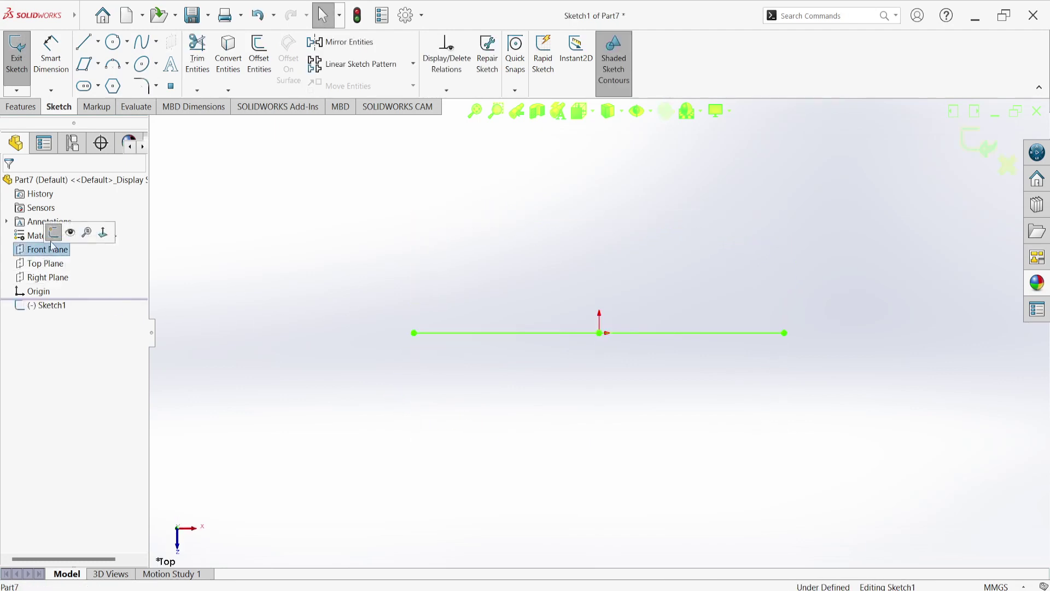
left_click(53, 239)
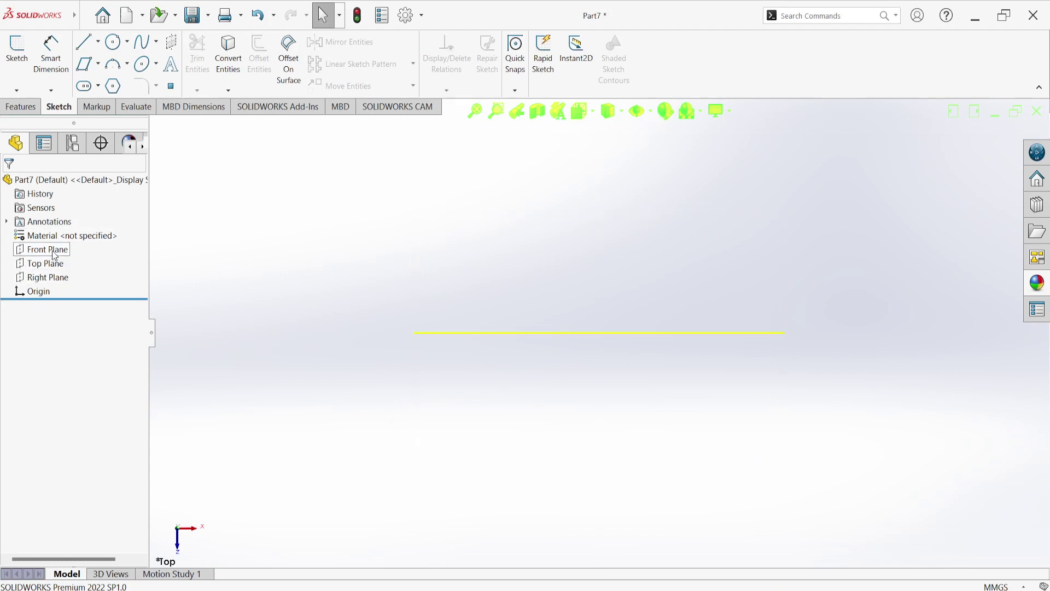
right_click(53, 254)
left_click(70, 232)
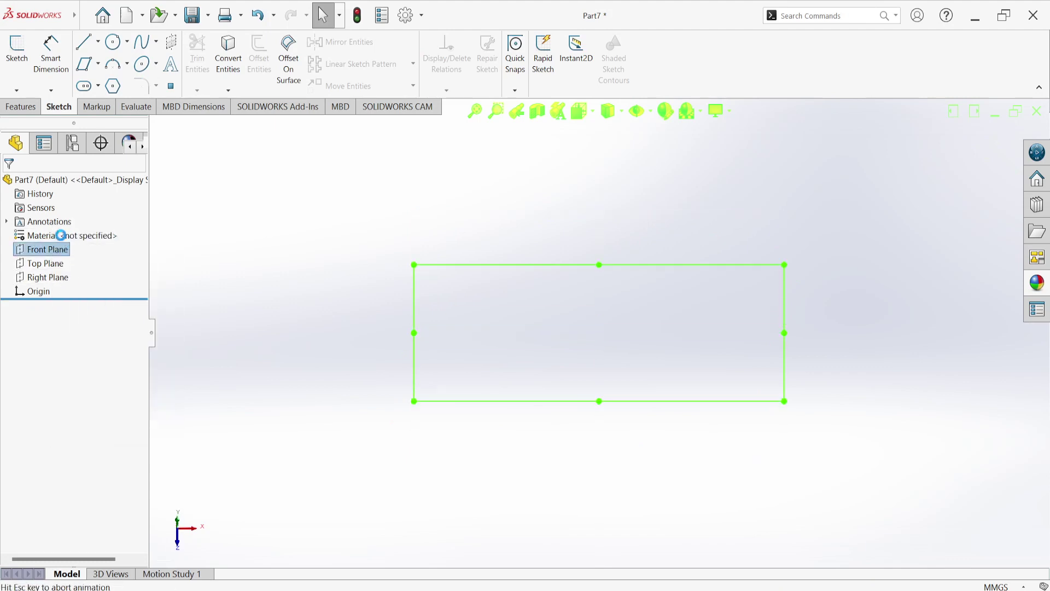
left_click(563, 297)
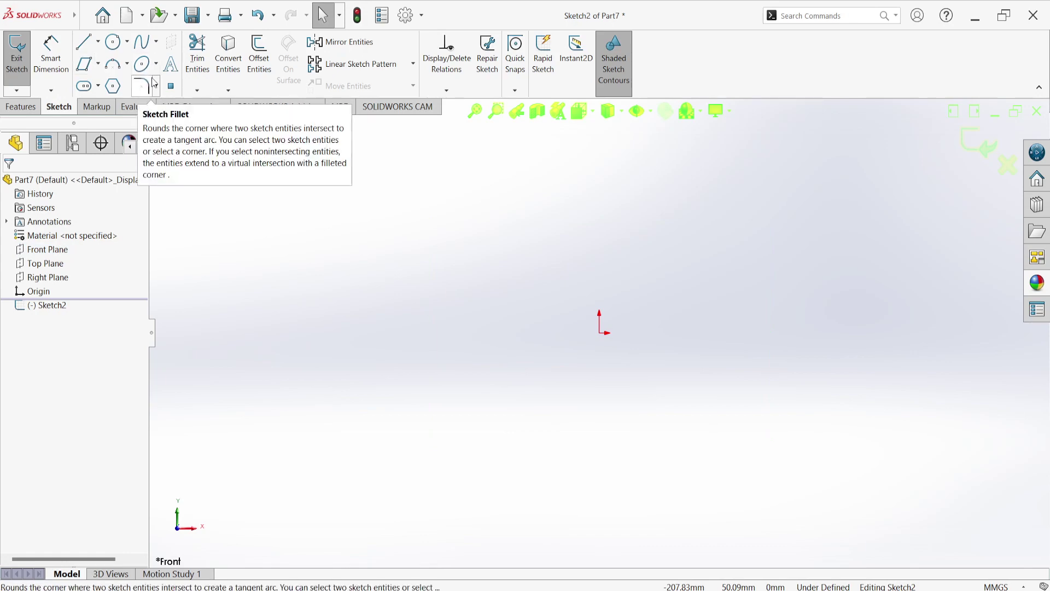
Step: Draw a closed right triangle with horizontal base and vertical side meeting at the origin
left_click(83, 42)
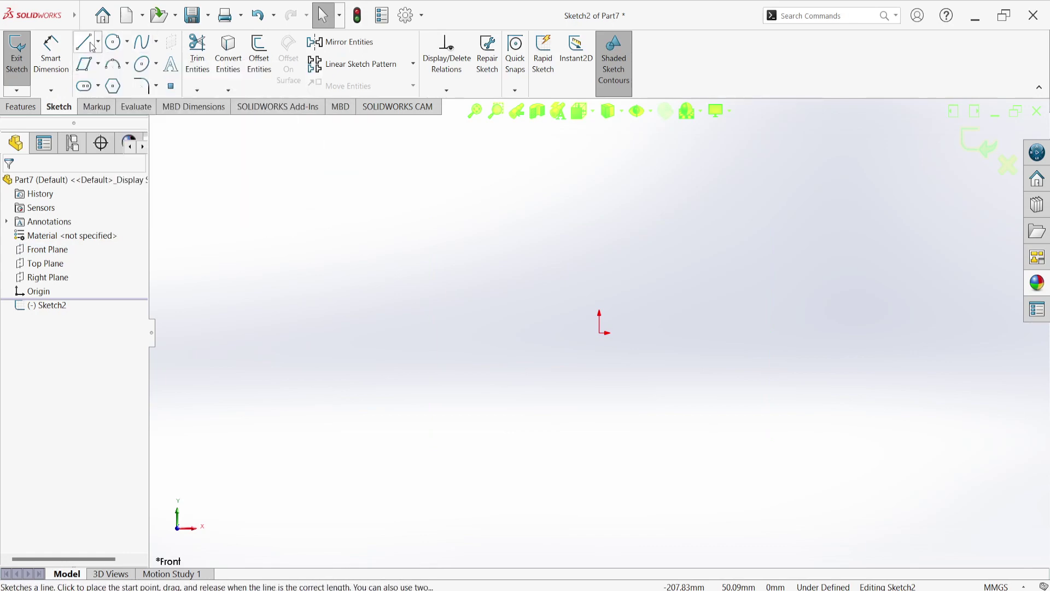
left_click(600, 333)
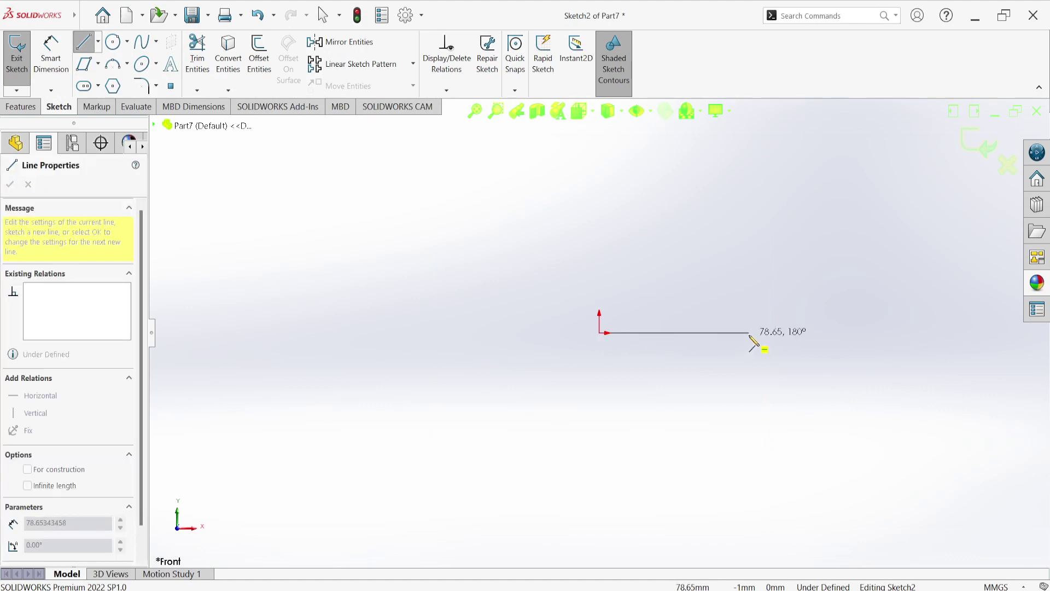
left_click(750, 333)
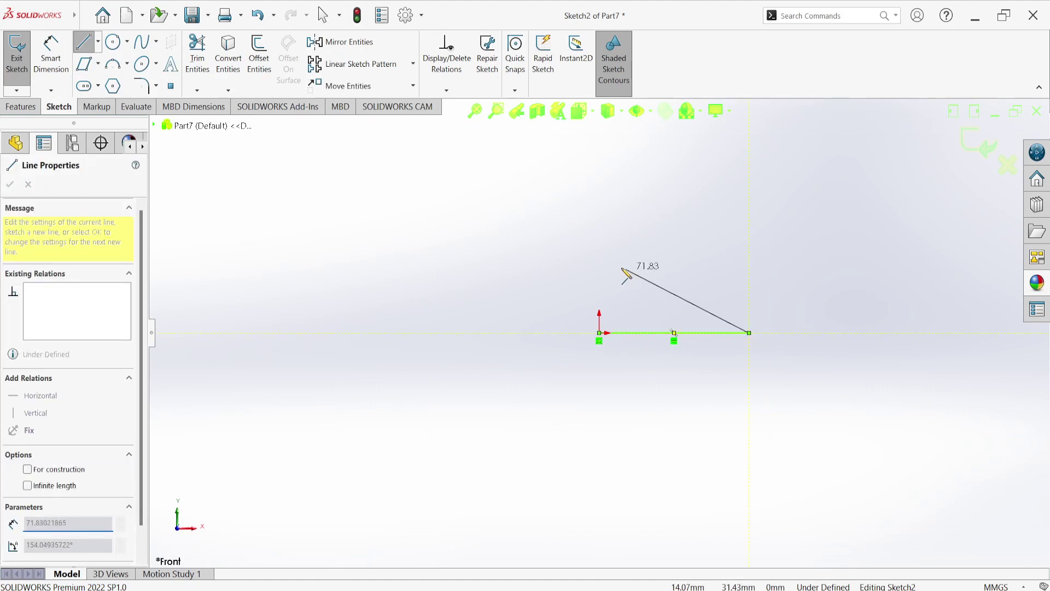
left_click(600, 245)
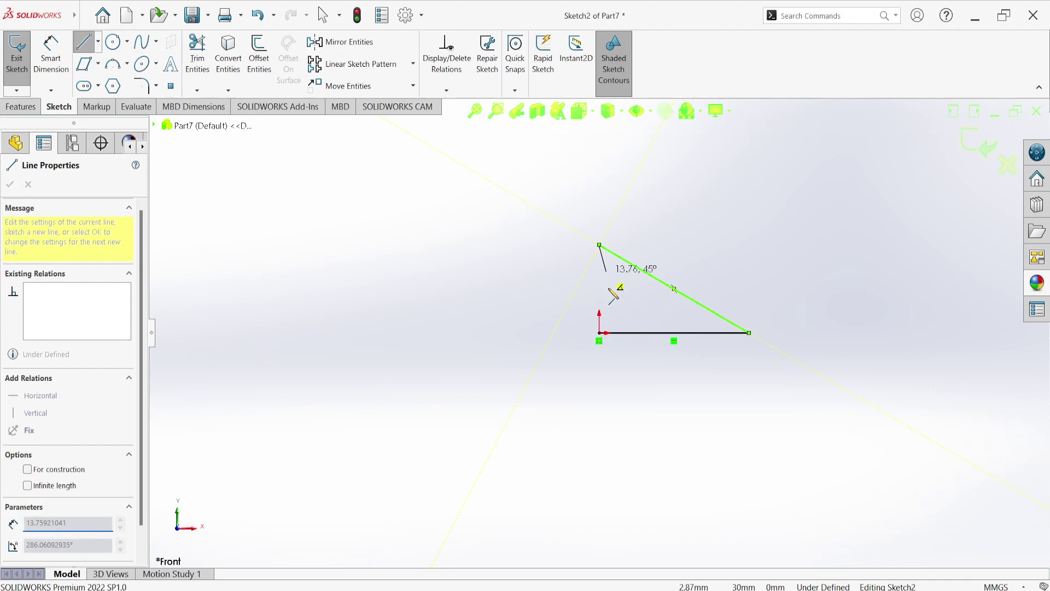
left_click(600, 334)
right_click(499, 278)
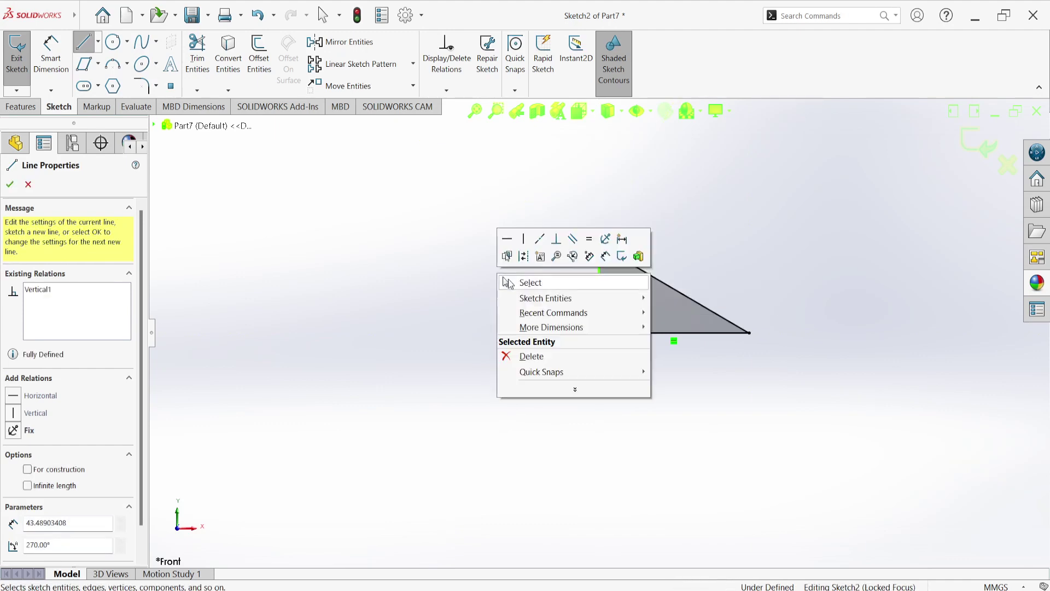
left_click(517, 282)
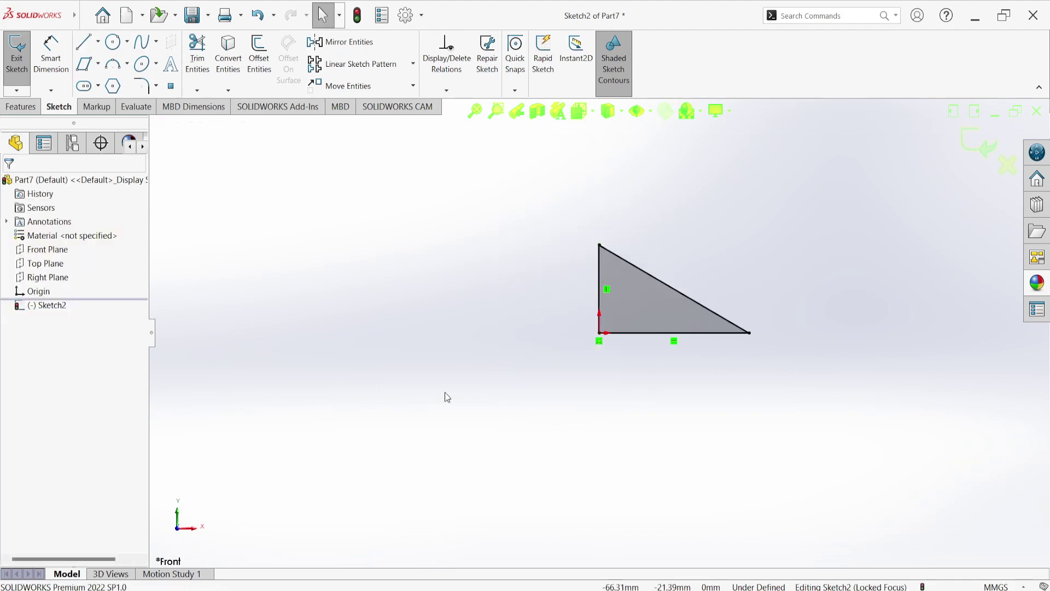
left_click(51, 52)
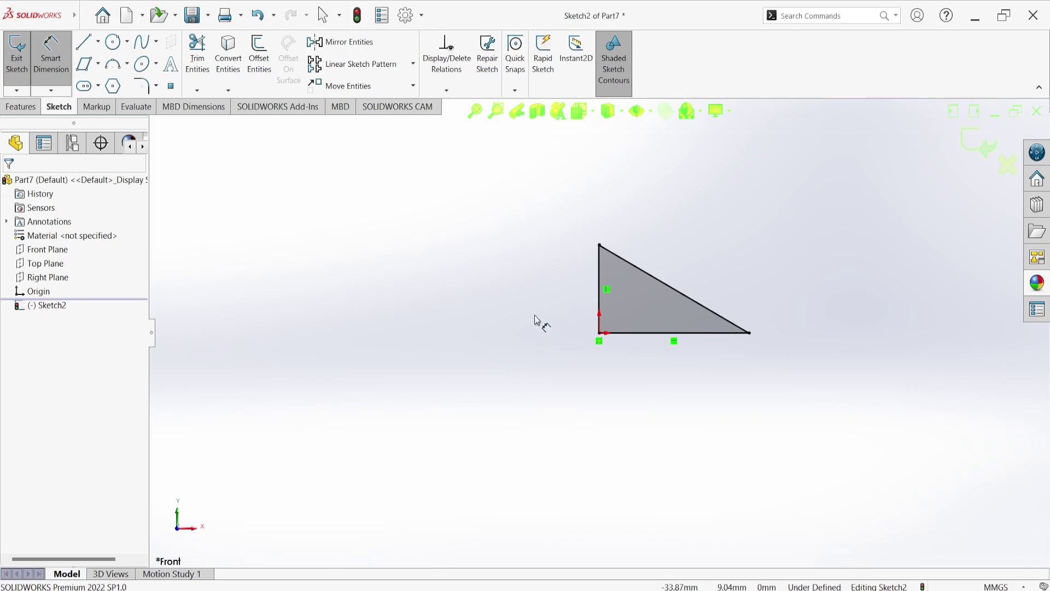
Step: Dimension the triangle's vertical side to 40 mm and its base to 70 mm
left_click(600, 293)
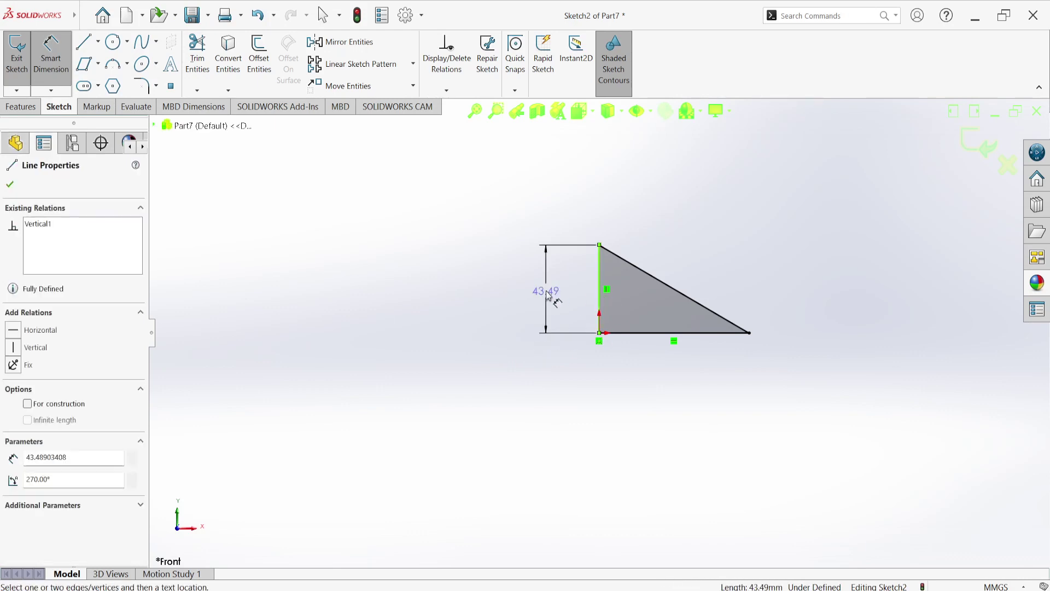
left_click(547, 295)
type("40")
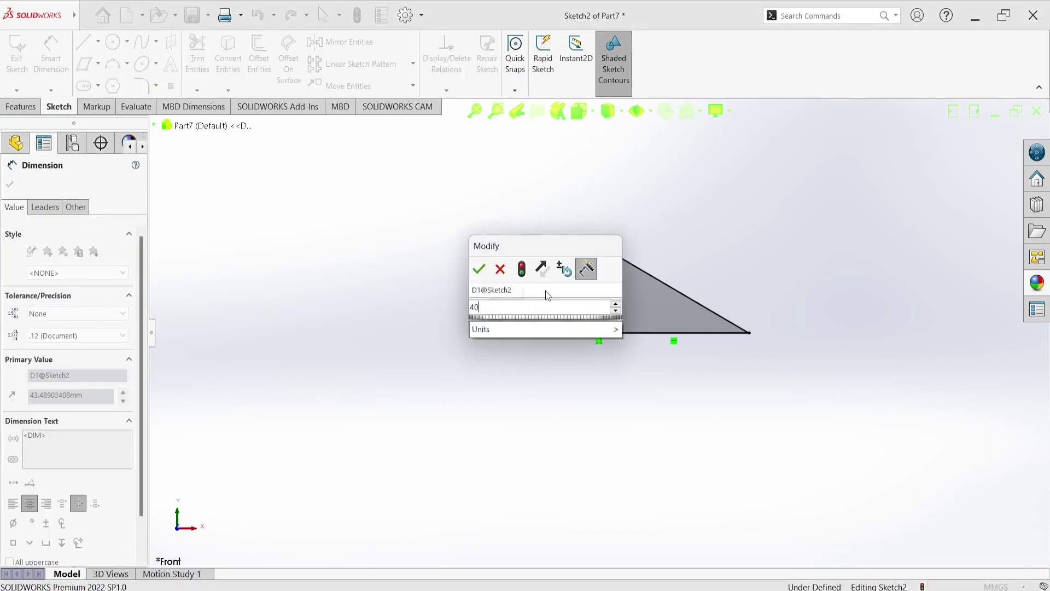
key("Return")
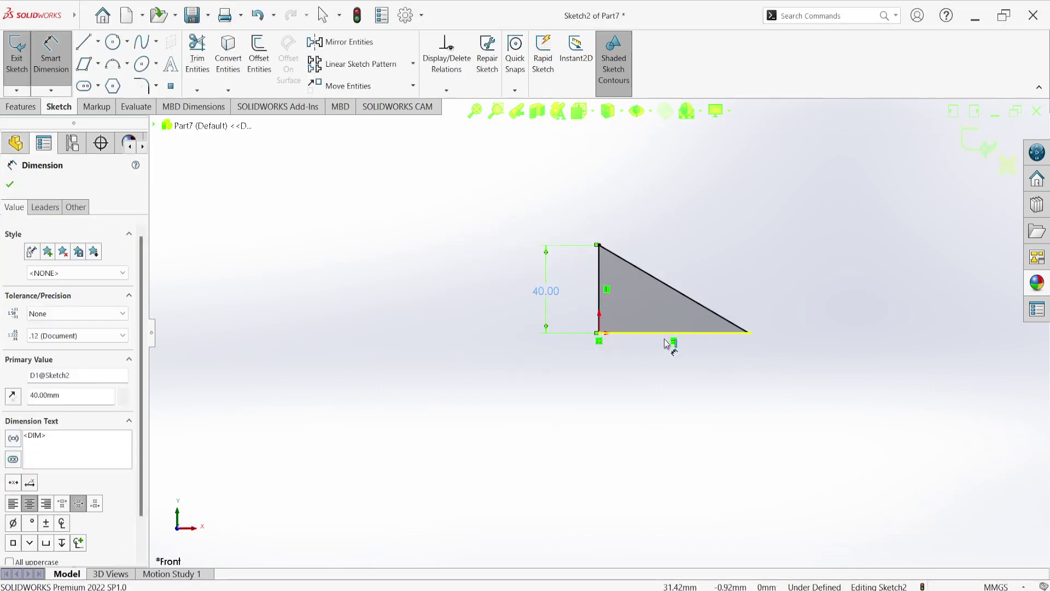
left_click(667, 335)
left_click(666, 383)
type("7")
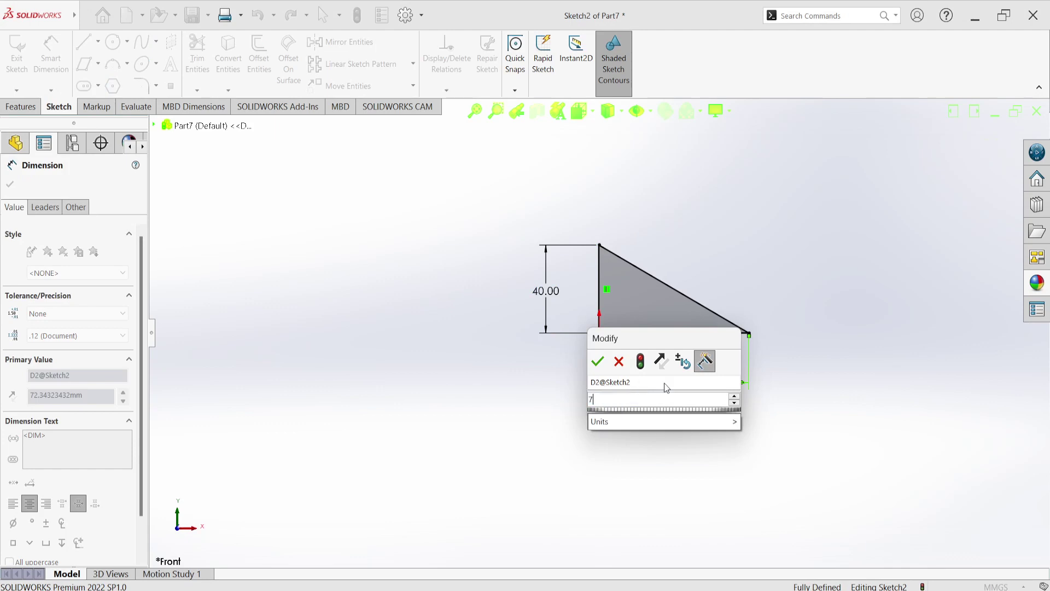
type("0")
key("Return")
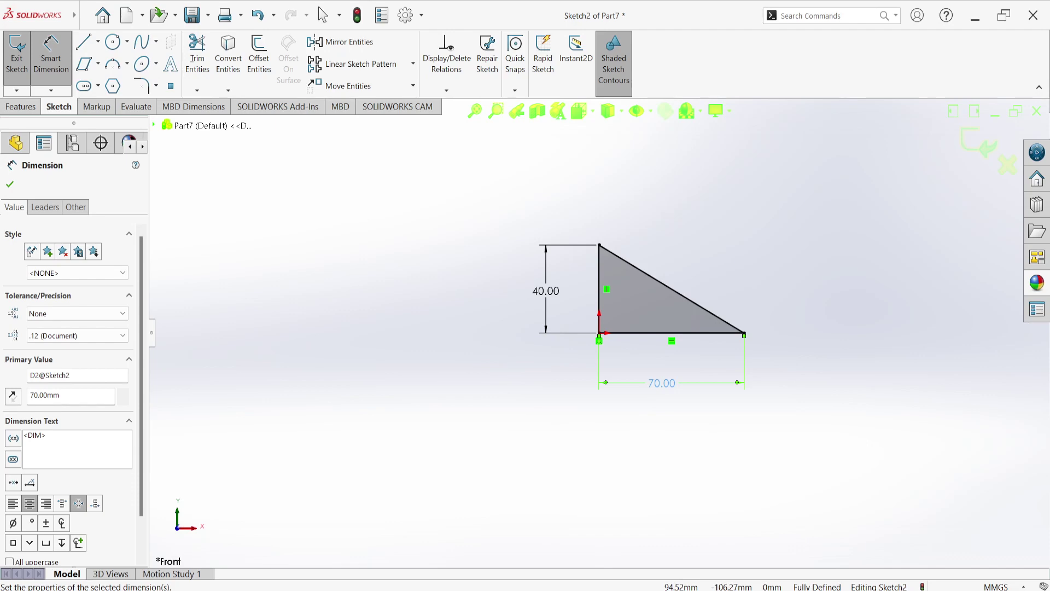
left_click(10, 185)
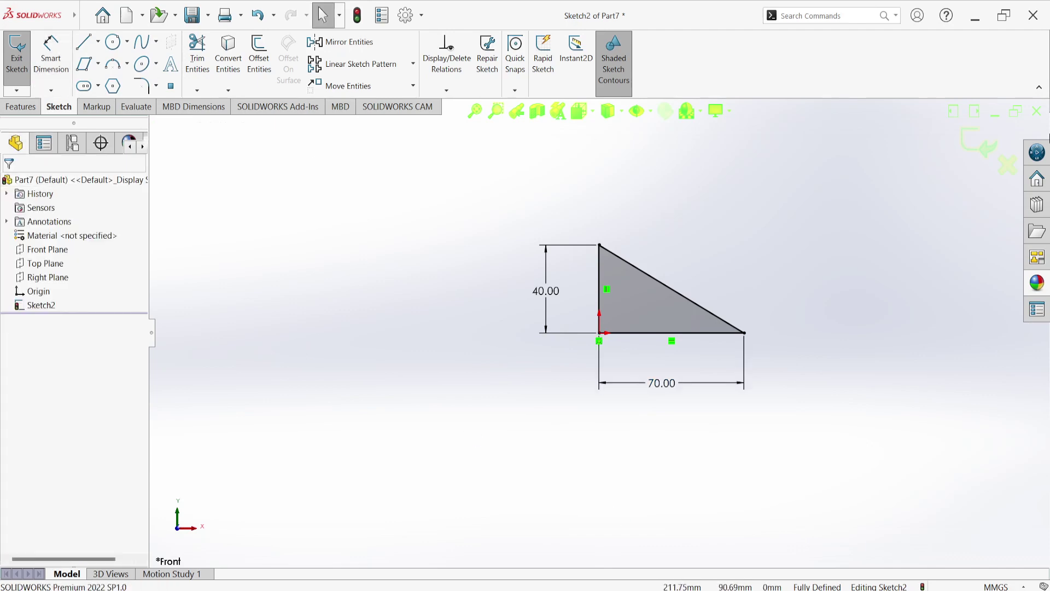
Step: Exit the sketch and extrude the triangle 40 mm Mid Plane into a wedge
left_click(1005, 145)
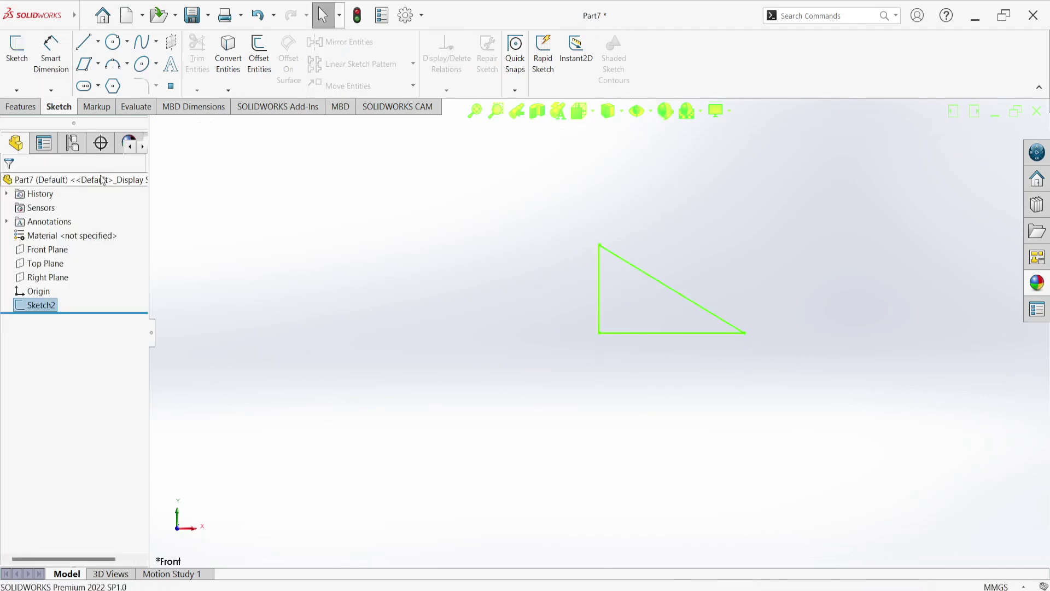
key("space")
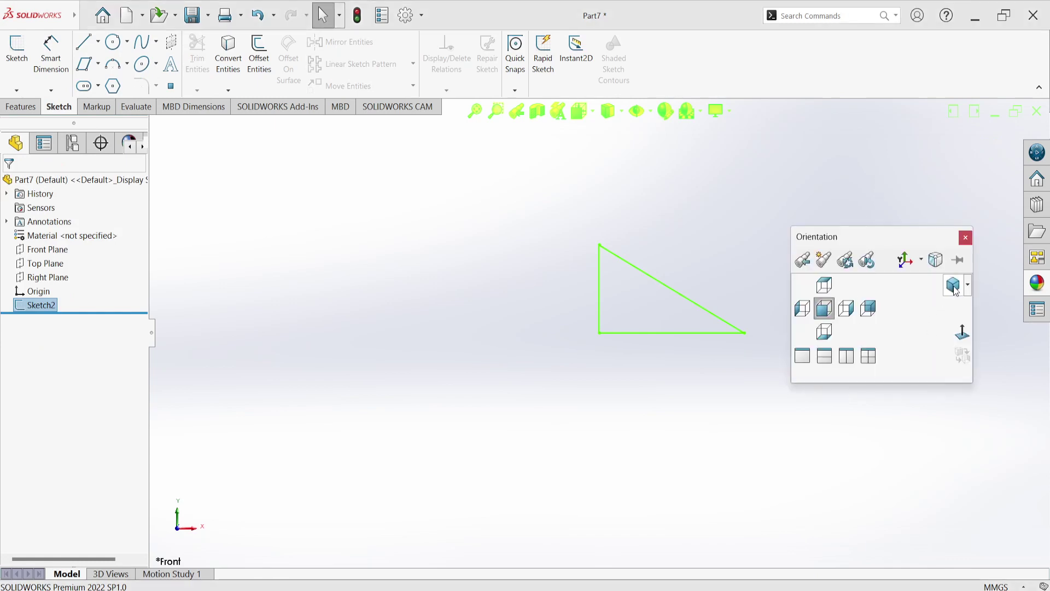
left_click(955, 285)
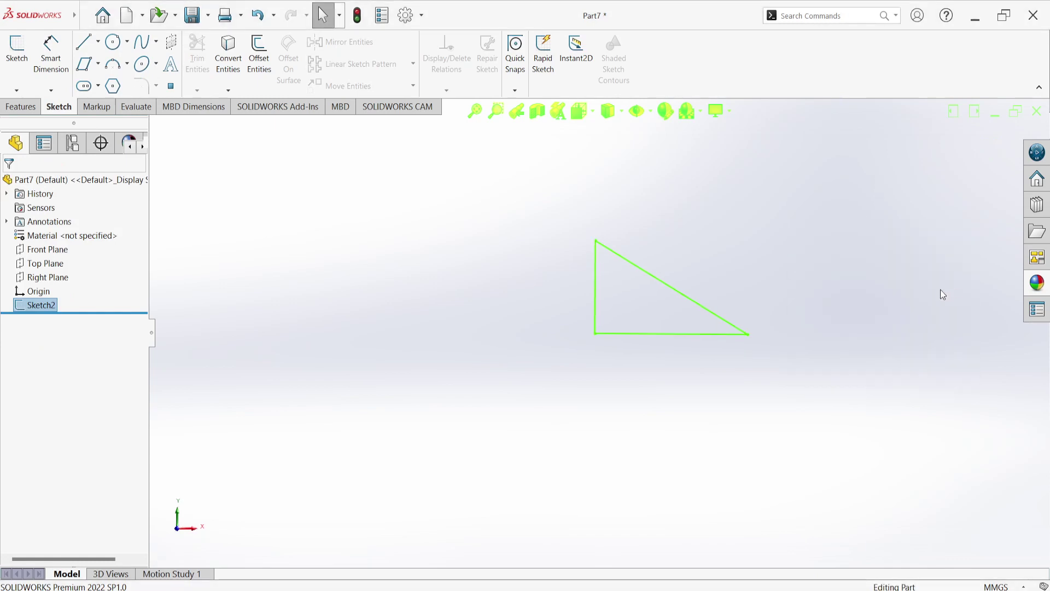
left_click(21, 106)
left_click(23, 52)
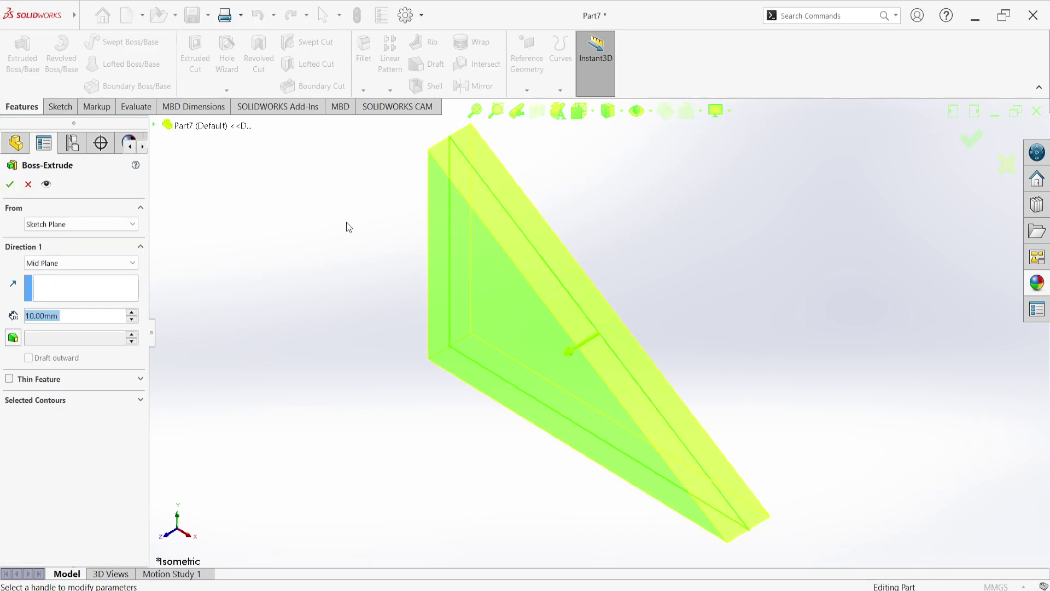
type("4")
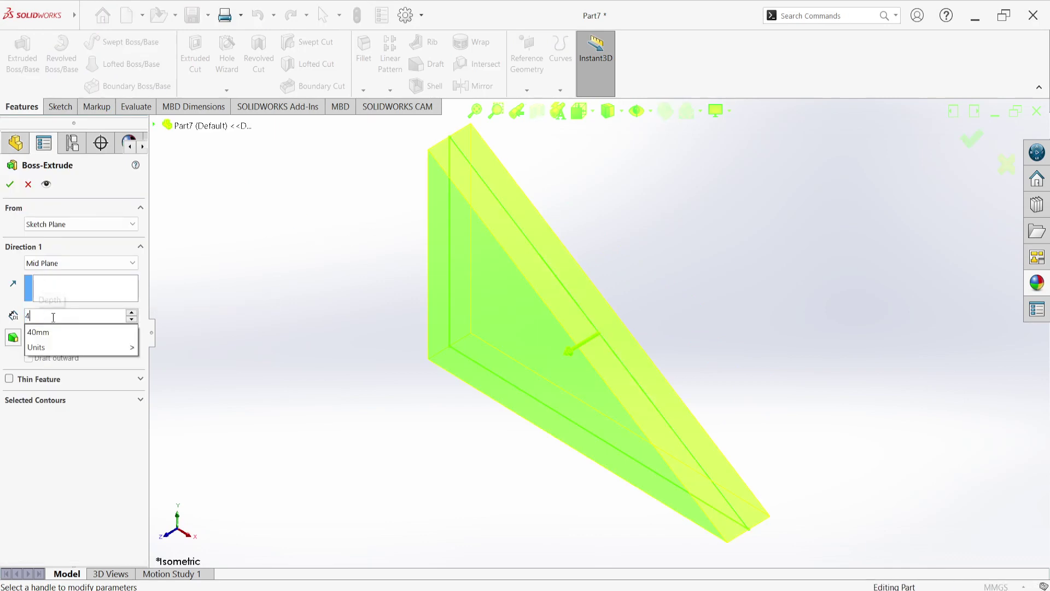
type("0")
key("Return")
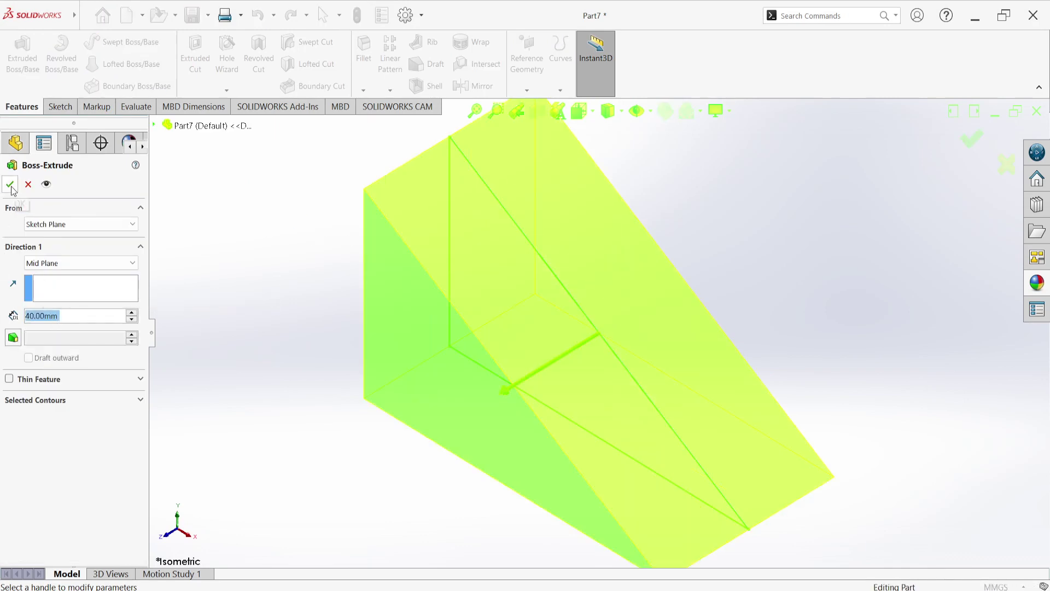
left_click(10, 186)
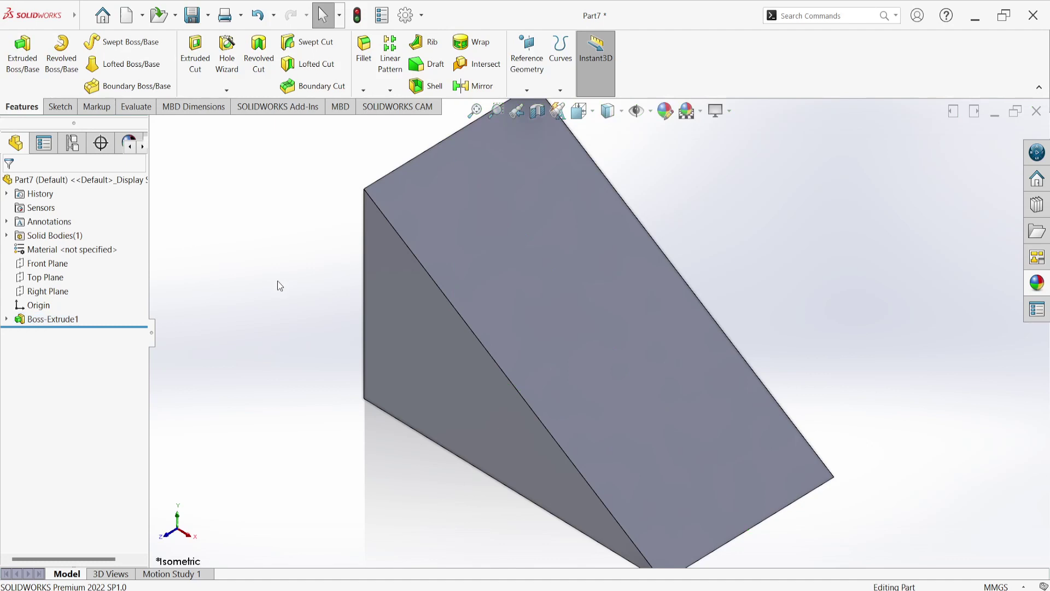
Step: Return the wedge to isometric view and select Boss-Extrude1 for recolouring
scroll(277, 280, "up", 2)
mouse_move(322, 295)
middle_mouse_down()
mouse_move(391, 260)
mouse_move(321, 237)
mouse_move(335, 288)
mouse_move(382, 321)
middle_mouse_up()
key("space")
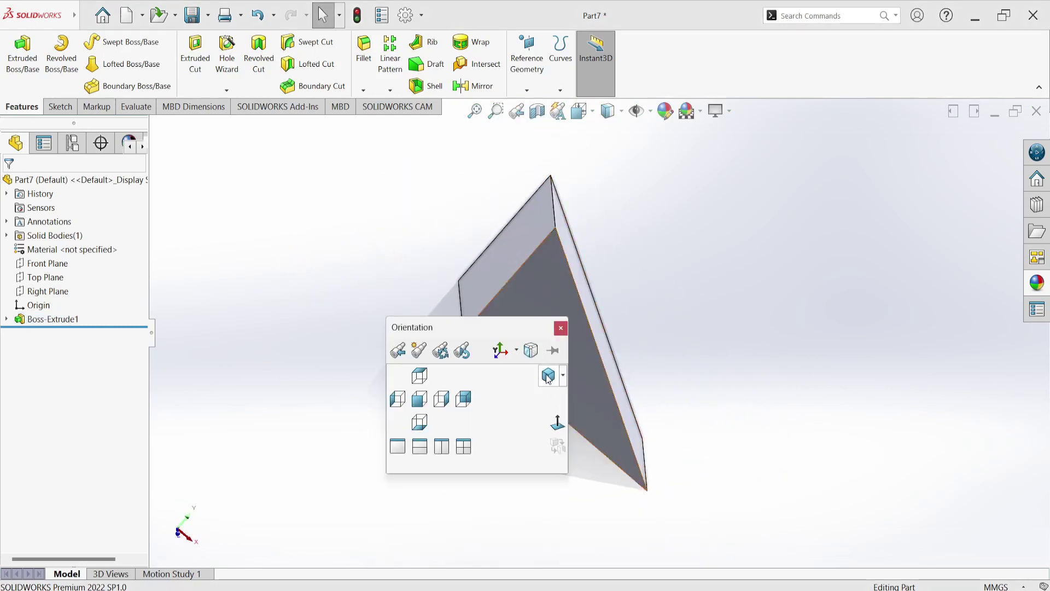
left_click(549, 375)
left_click(48, 324)
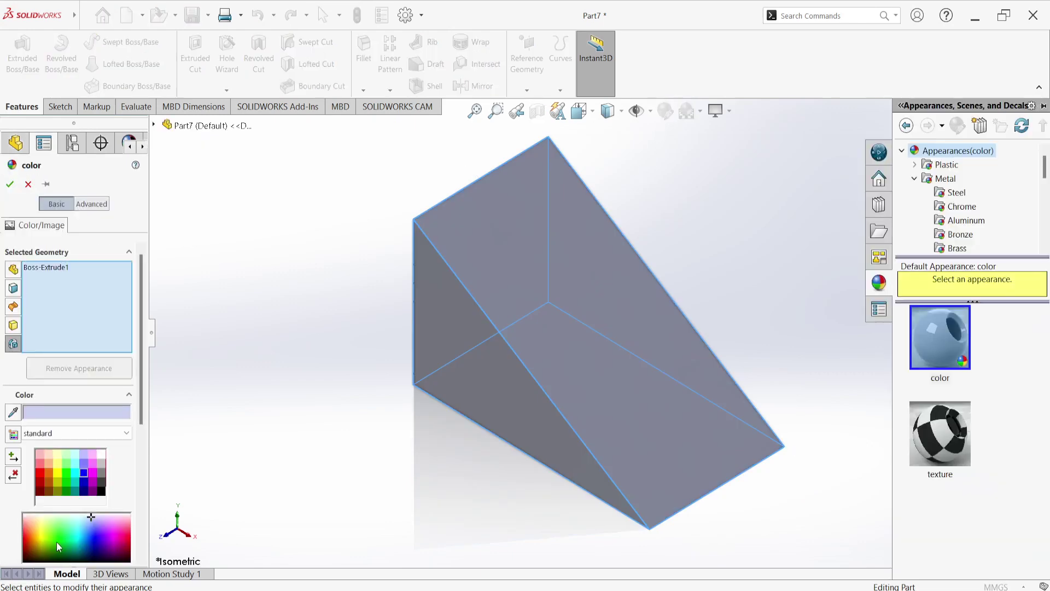
Step: Make the wedge green and turn off RealView Graphics
left_click(57, 541)
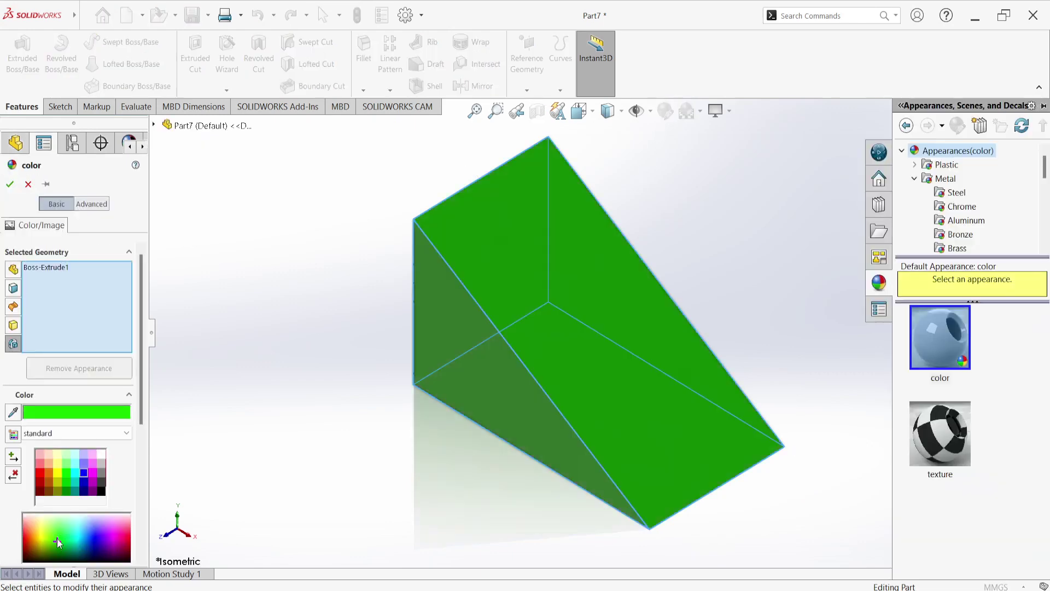
left_click(11, 185)
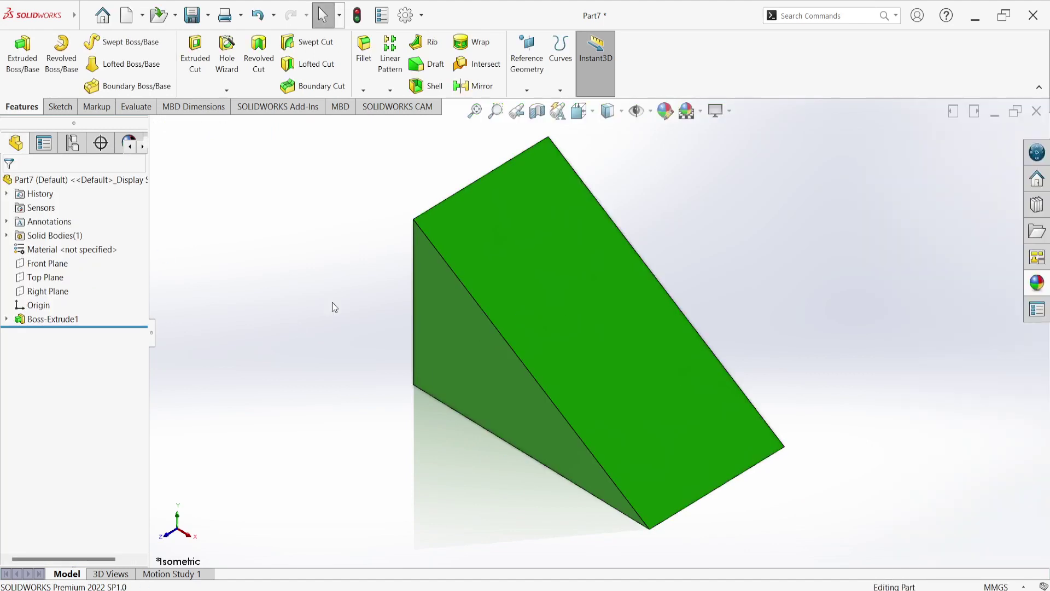
left_click(730, 111)
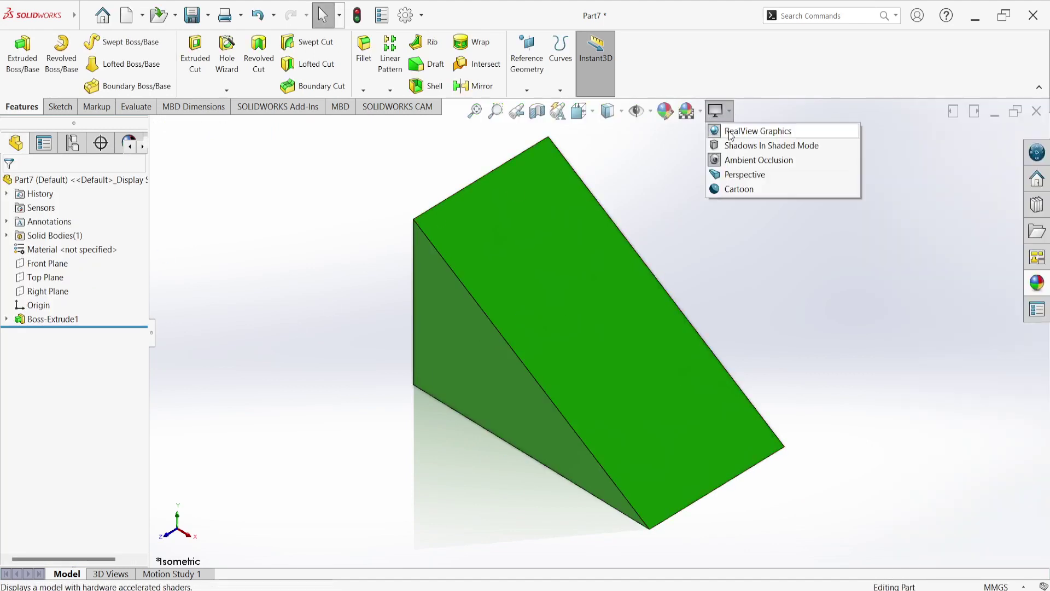
left_click(729, 130)
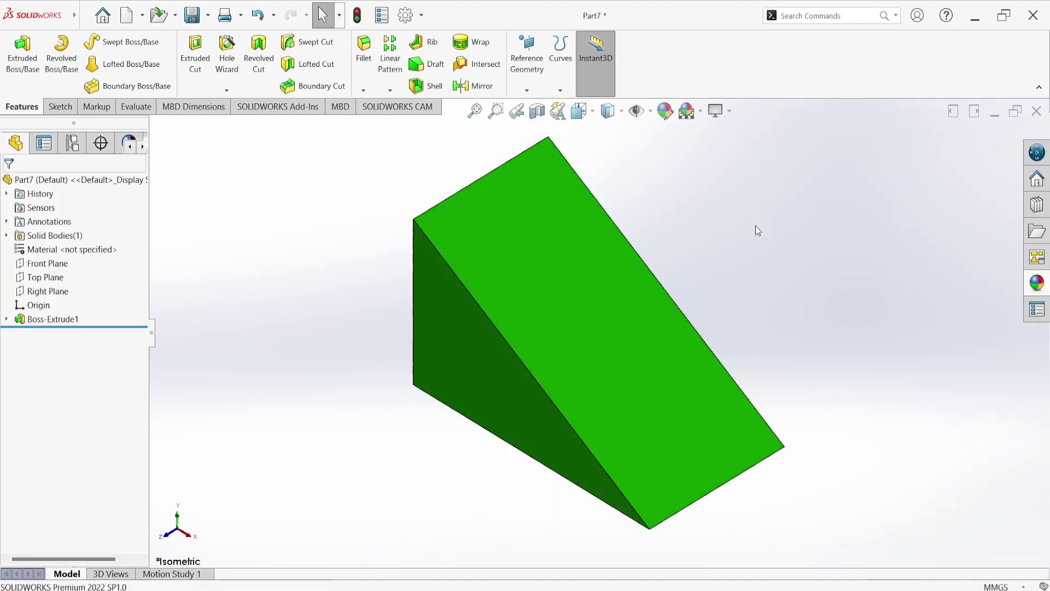
Step: Zoom and orbit around the wedge, then bring up the welcome window
scroll(756, 226, "up", 1)
scroll(756, 226, "up", 1)
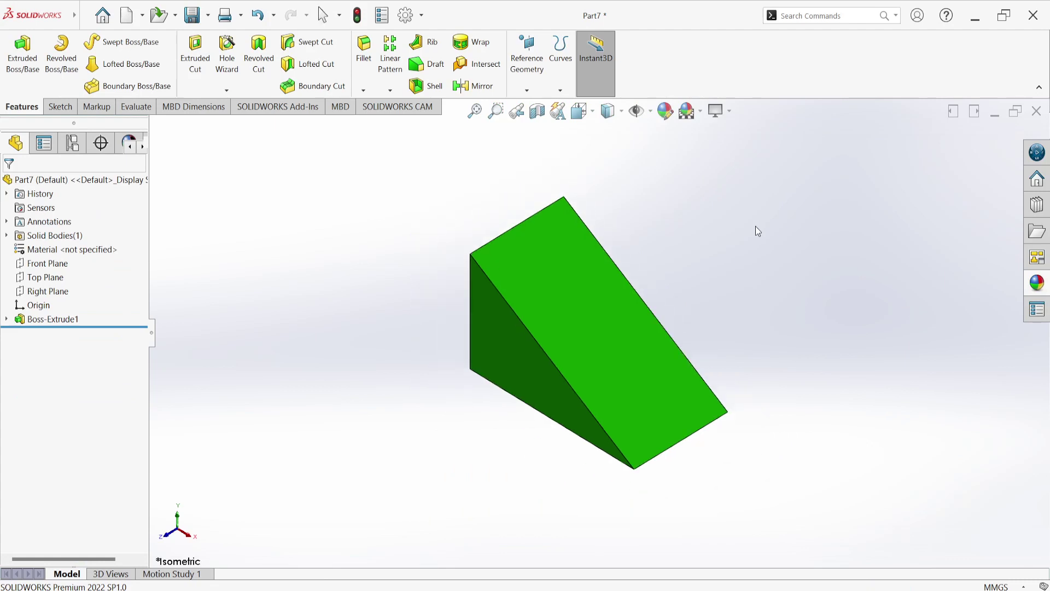
mouse_move(756, 226)
middle_mouse_down()
mouse_move(761, 206)
mouse_move(757, 288)
middle_mouse_up()
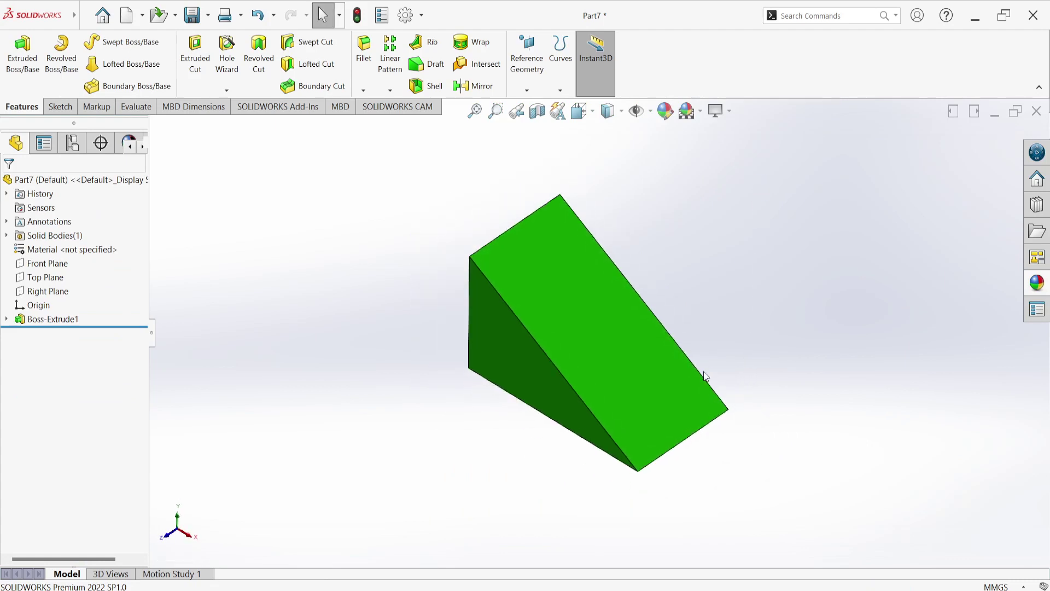
scroll(627, 377, "up", 1)
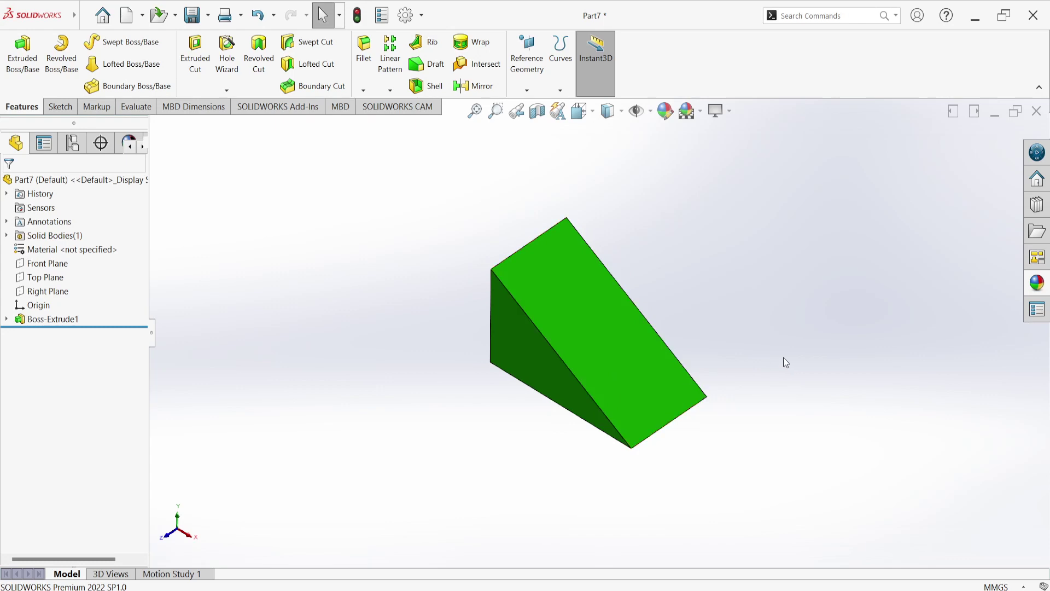
key("z")
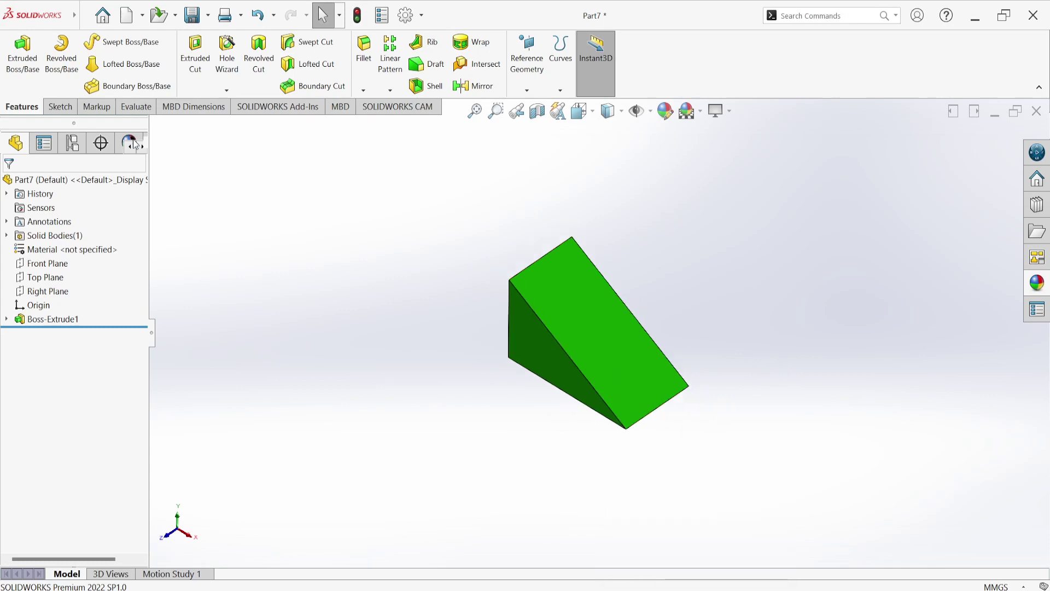
left_click(103, 21)
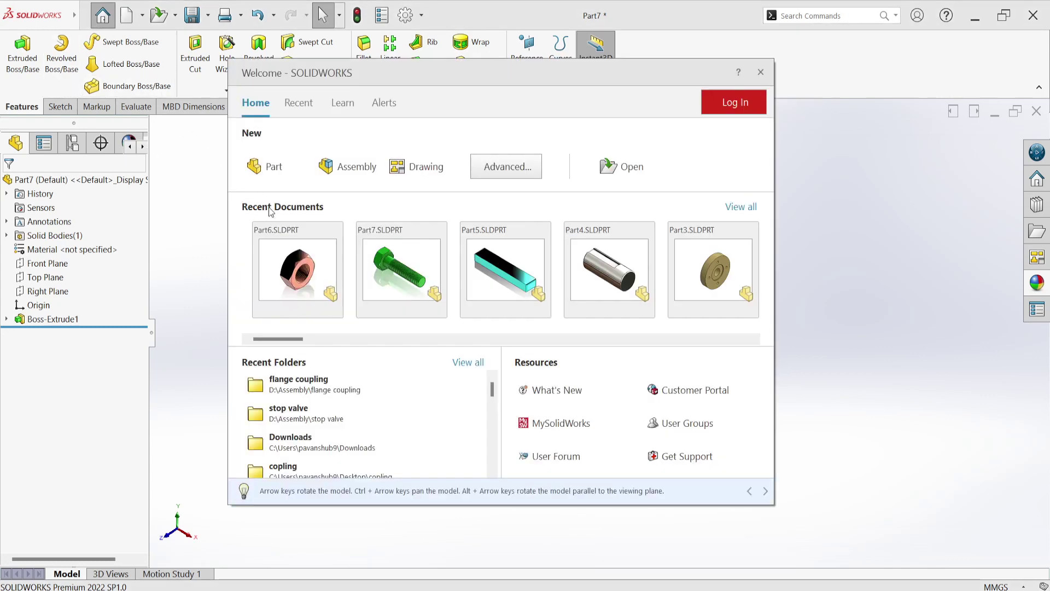
Step: Create a new blank part document, Part8, and bring up the sketching tools
left_click(267, 166)
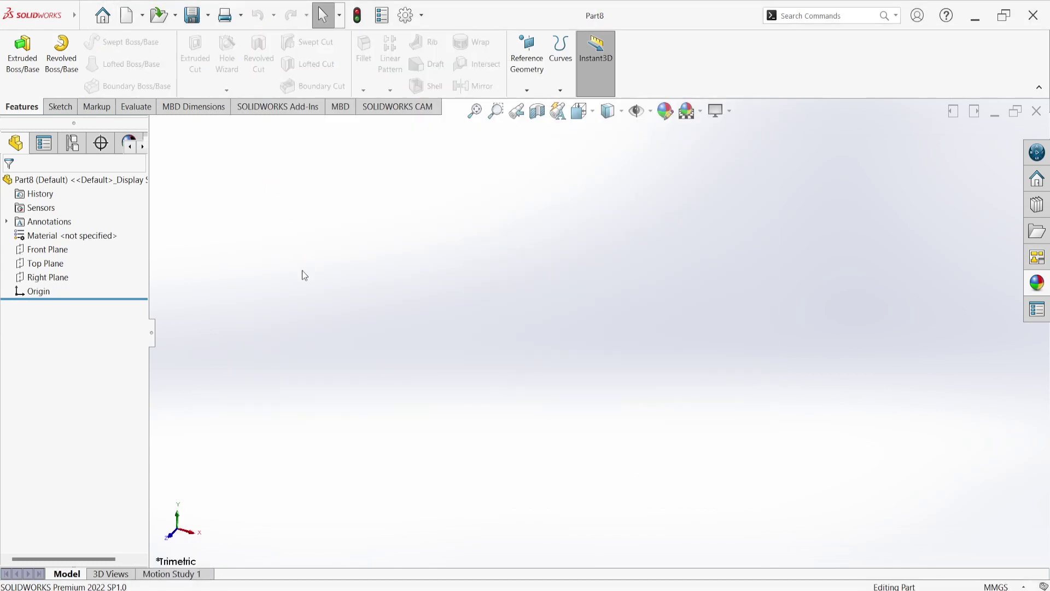
left_click(60, 107)
Step: On the Front Plane, draw a closed four-line profile from the origin with a sloped top edge
left_click(8, 62)
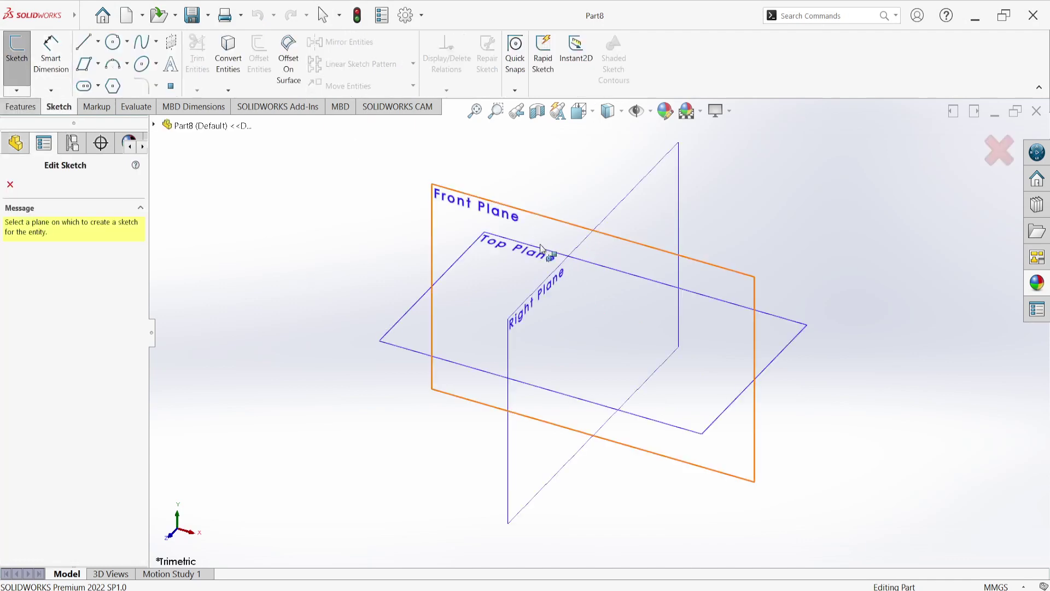
left_click(509, 204)
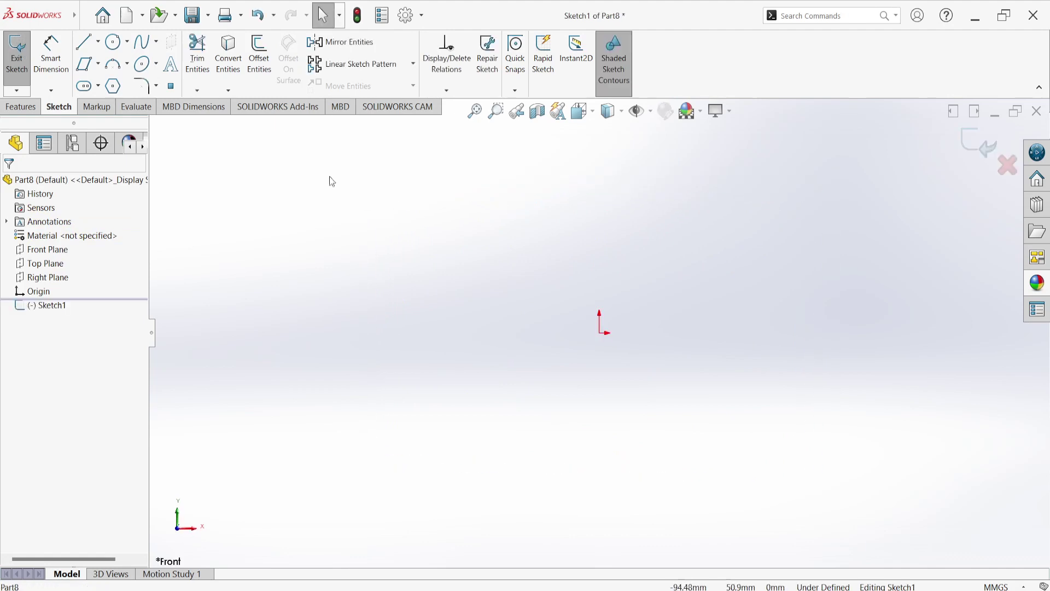
left_click(84, 41)
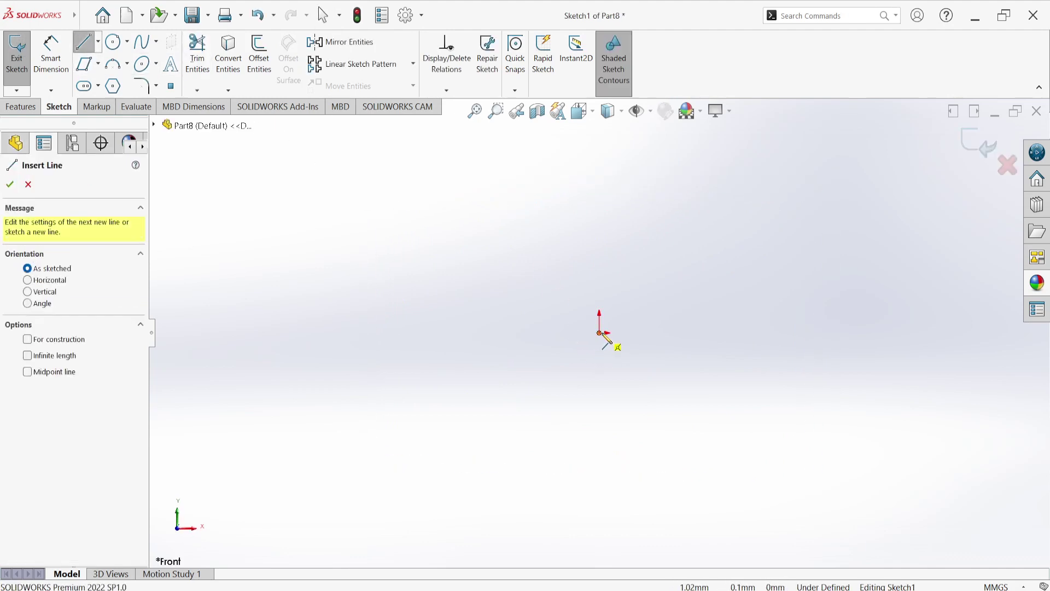
left_click(601, 333)
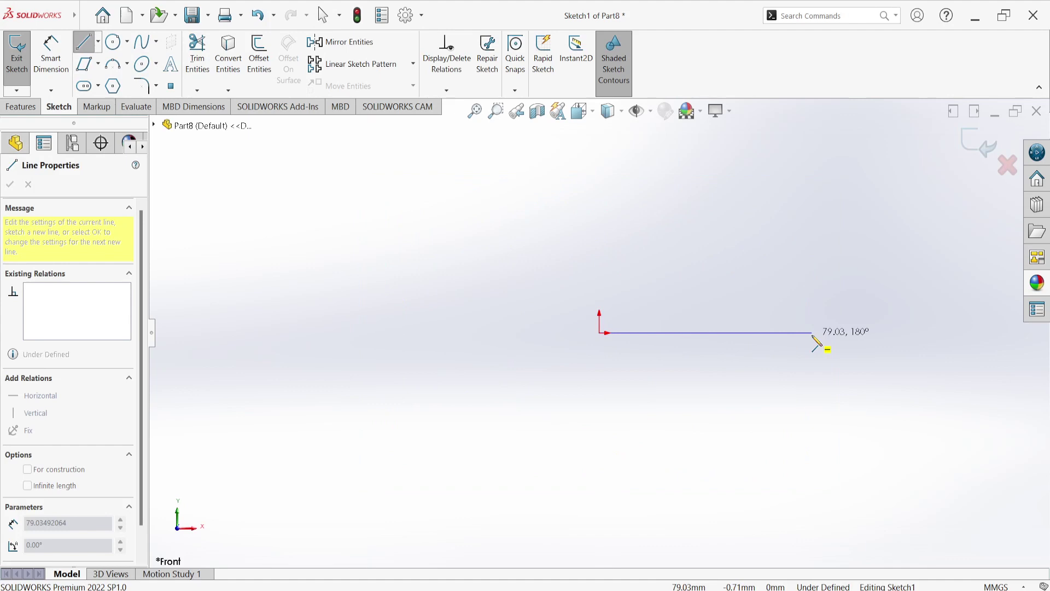
left_click(812, 332)
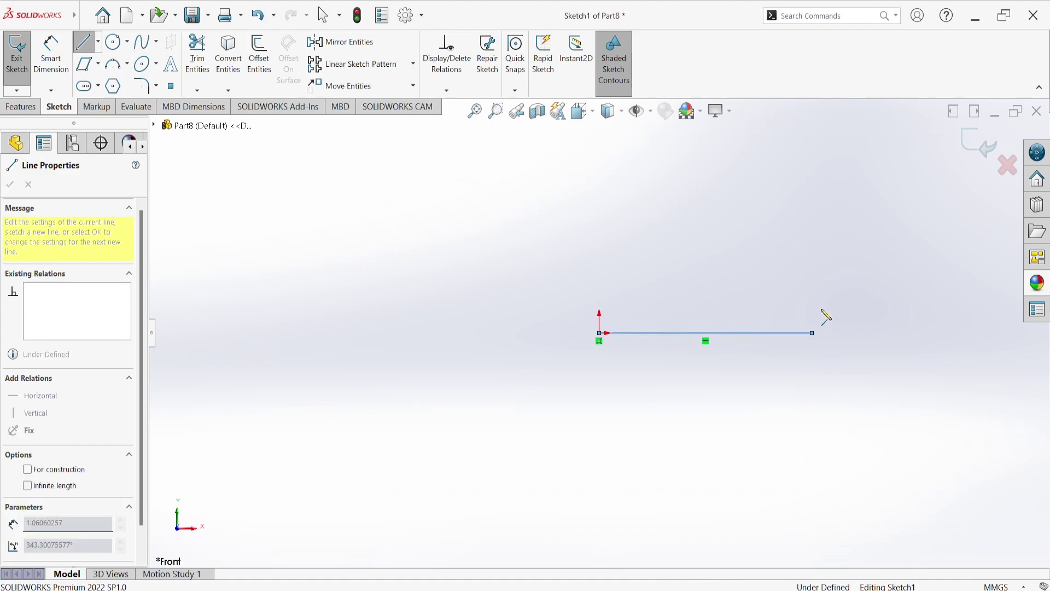
left_click(813, 269)
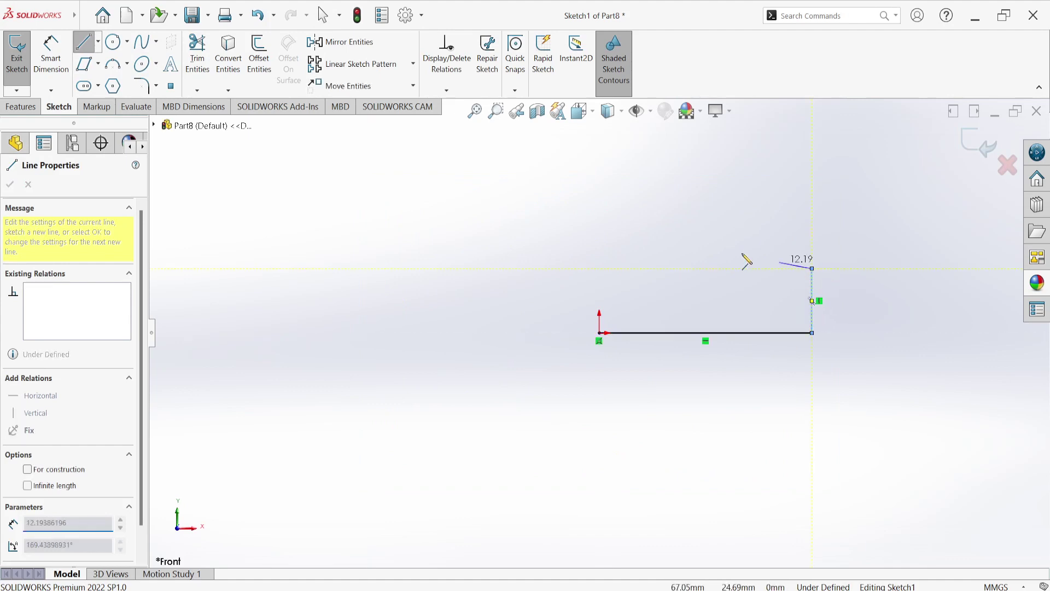
left_click(600, 172)
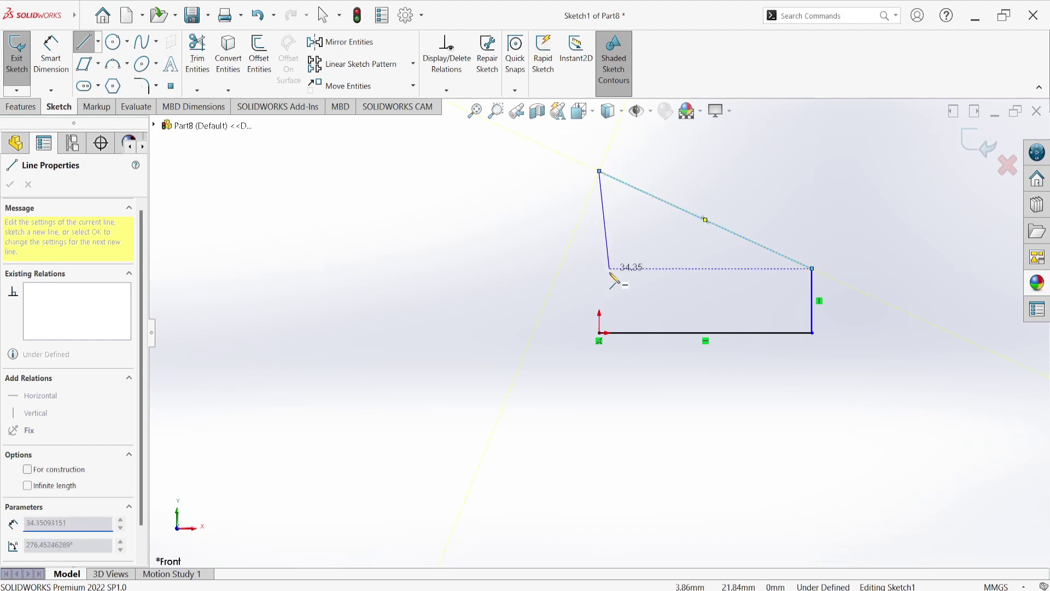
left_click(600, 333)
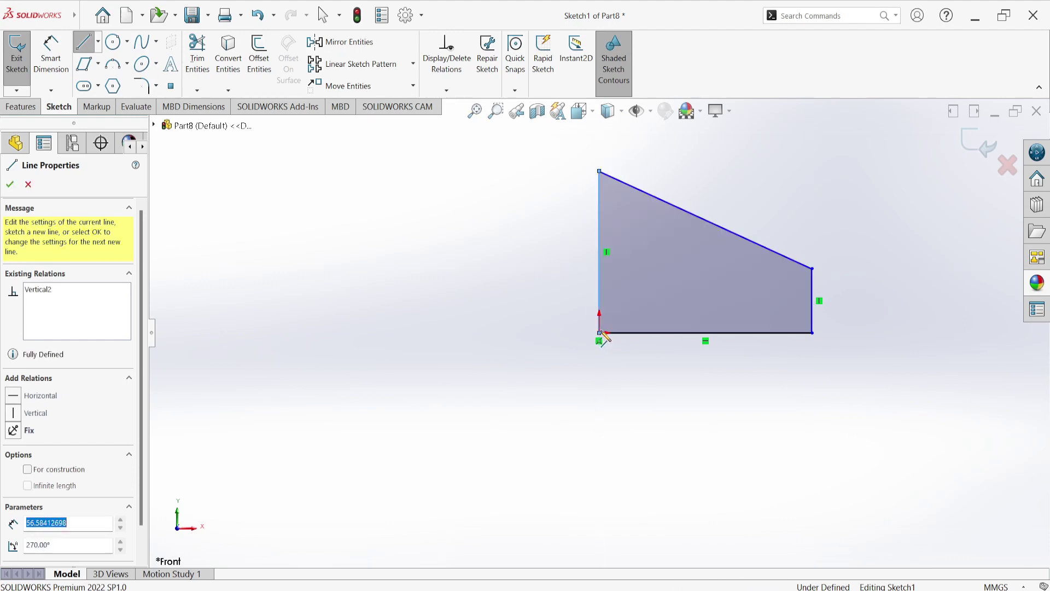
Step: End the Line tool and exit the sketch
right_click(546, 252)
left_click(563, 251)
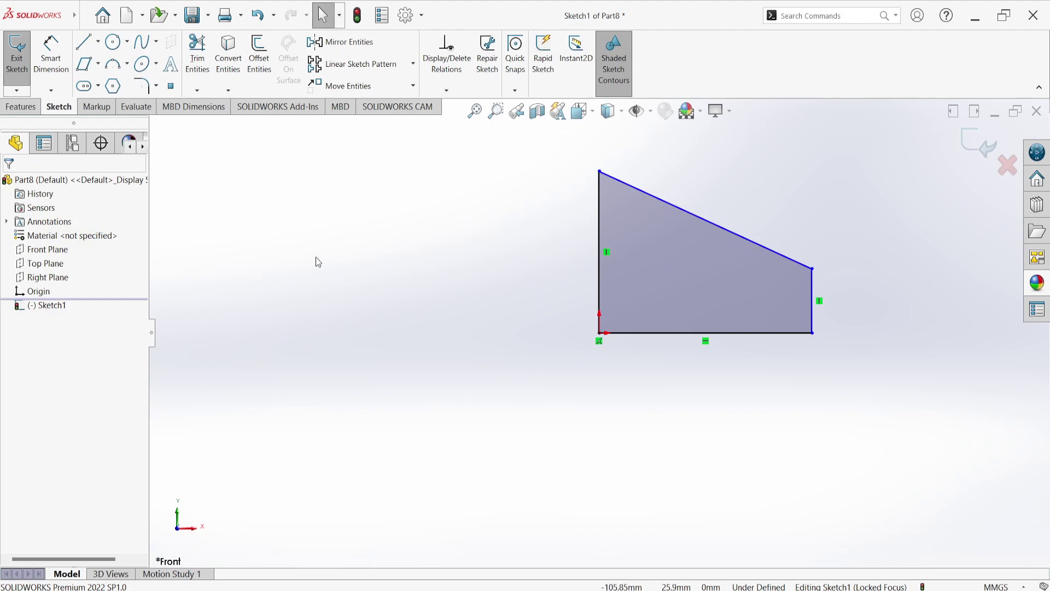
left_click(978, 145)
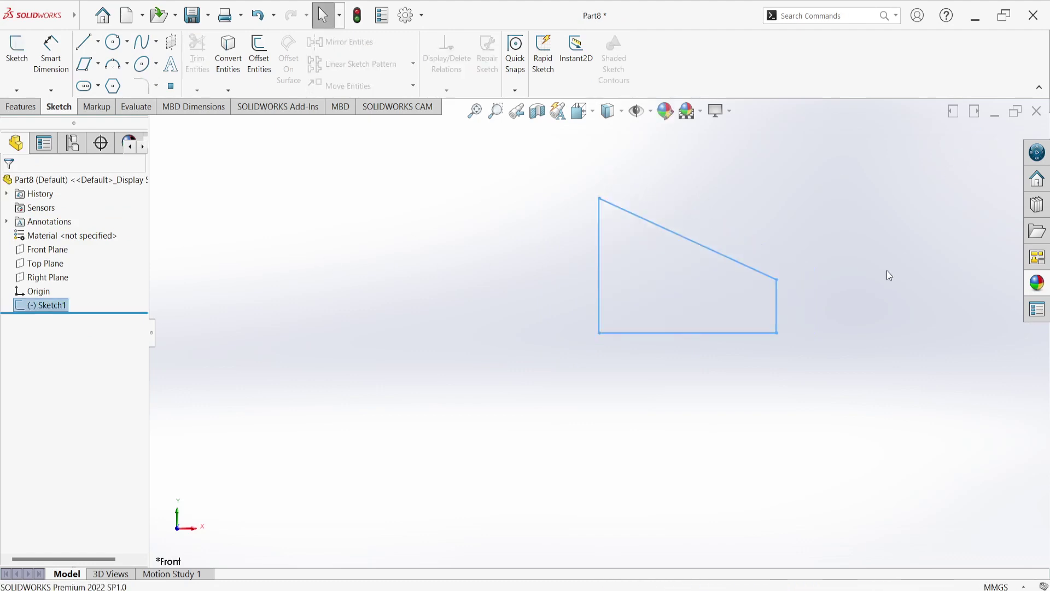
Step: In isometric view, extrude the profile Mid Plane to a 40 mm depth
key("space")
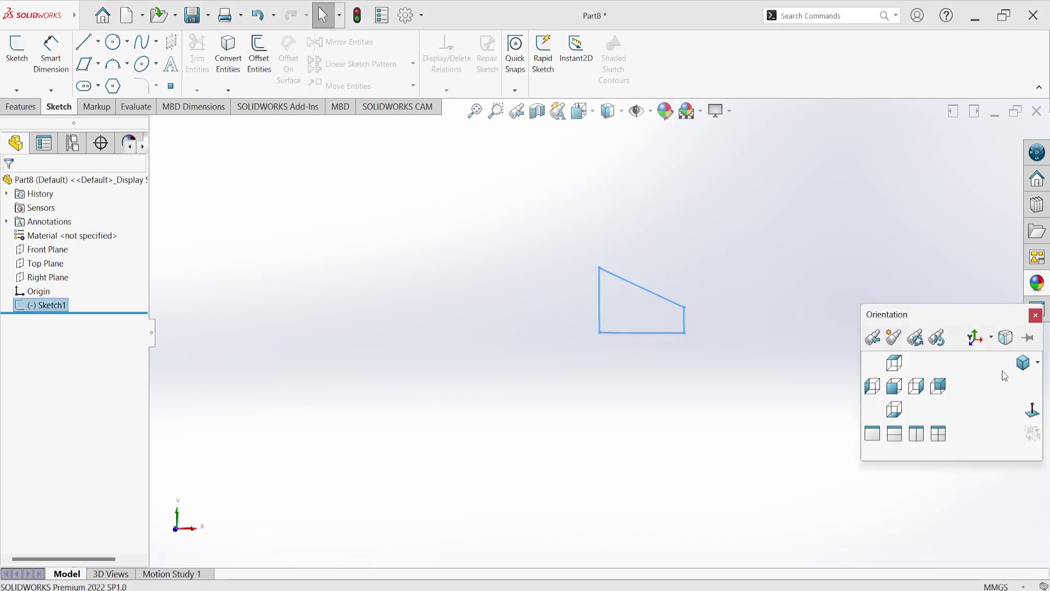
left_click(1023, 362)
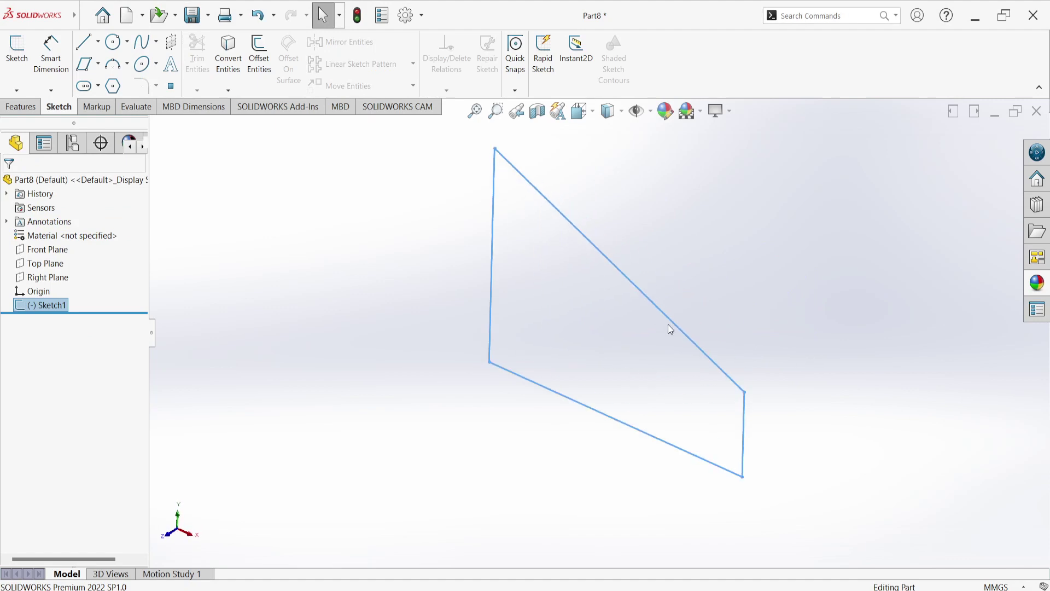
left_click(22, 106)
left_click(23, 54)
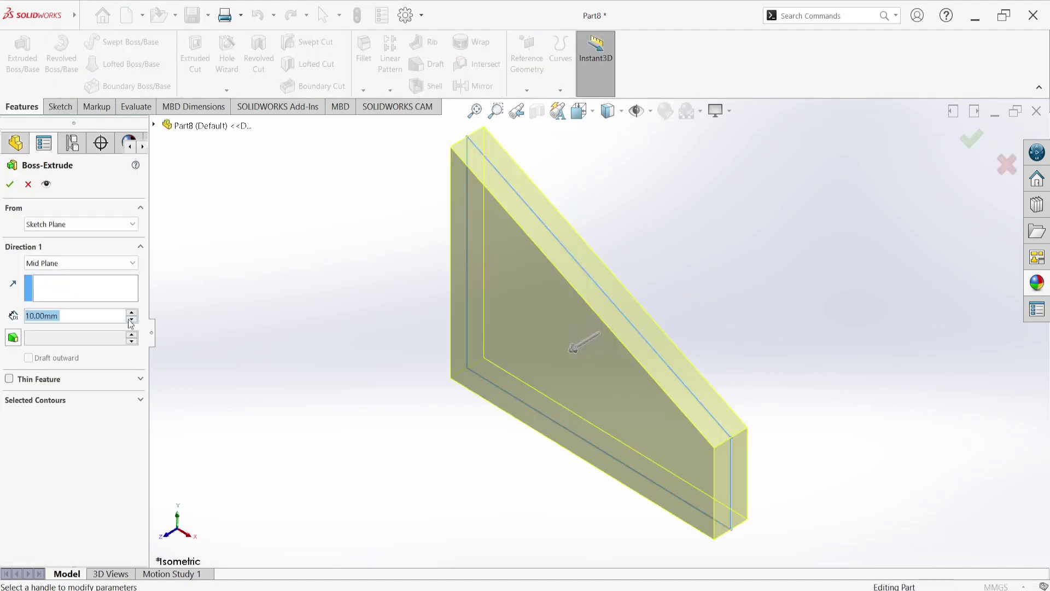
type("40")
key("Return")
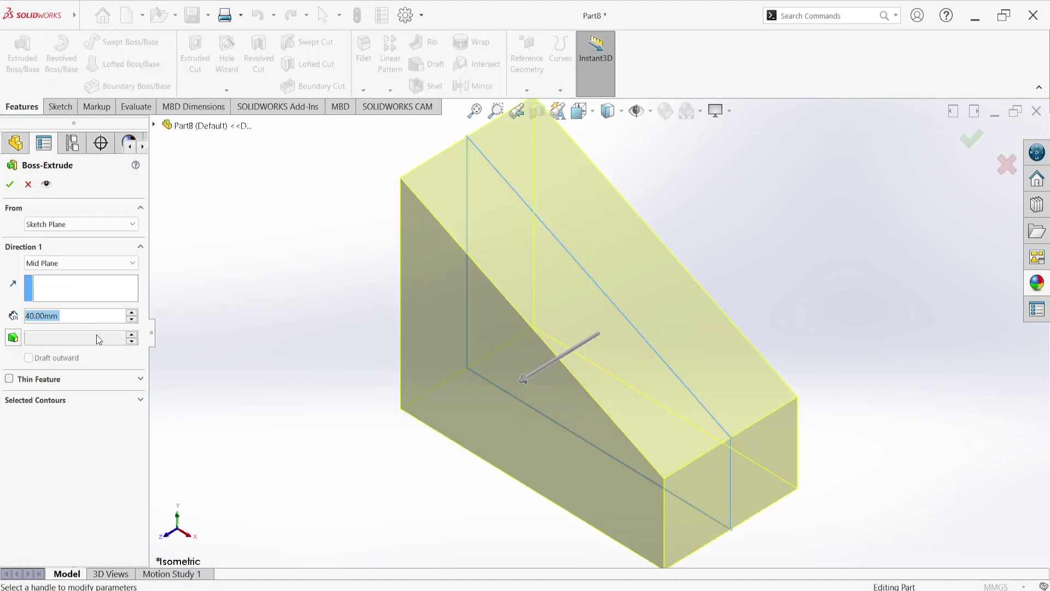
left_click(8, 184)
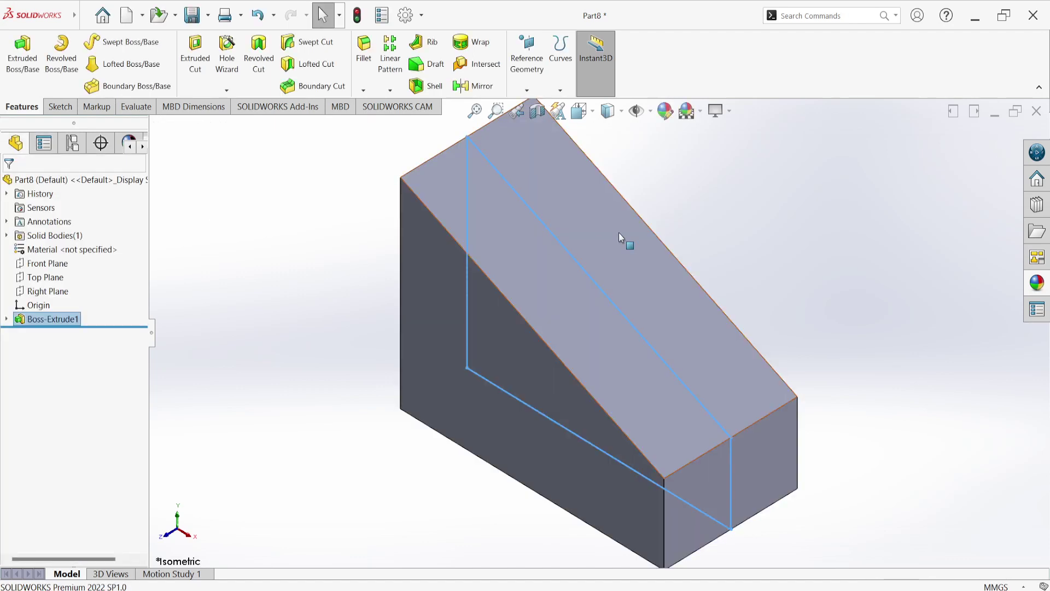
Step: Fit the block in view and select the Boss-Extrude1 feature
left_click(714, 236)
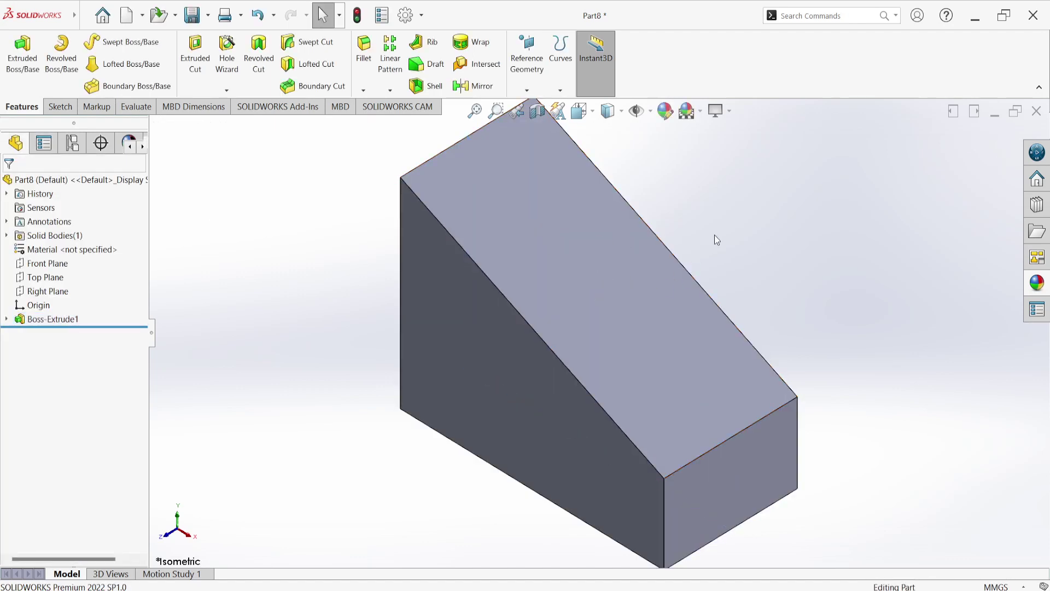
key("f")
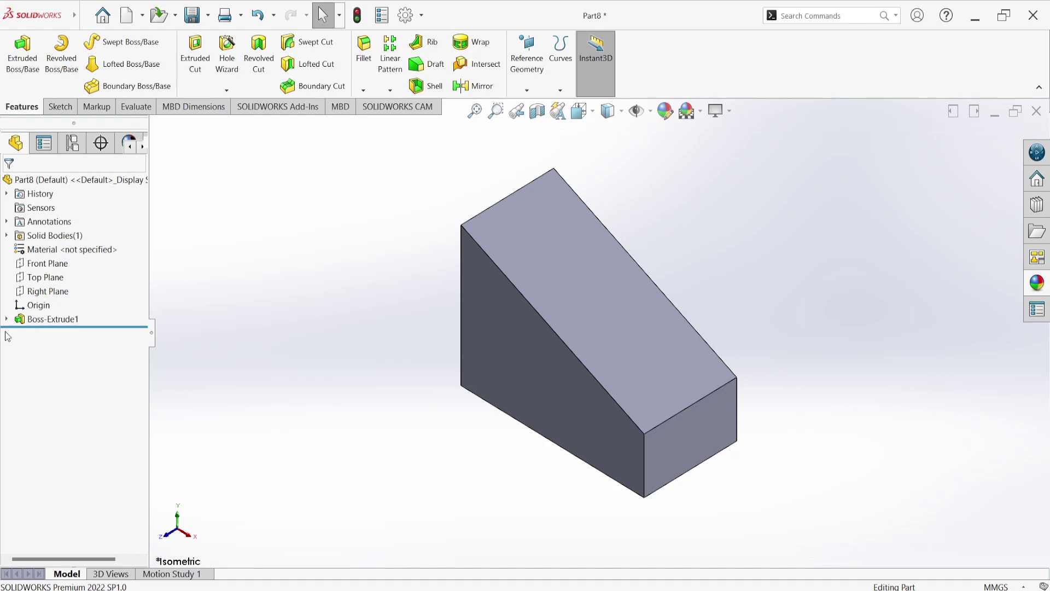
left_click(18, 321)
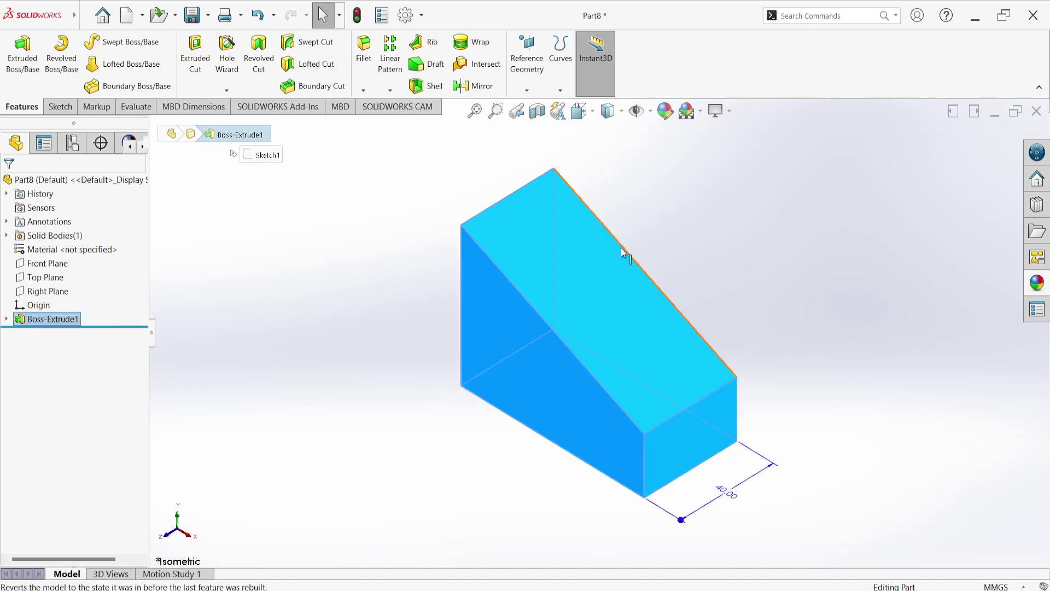
Step: Give the block a dark blue appearance
left_click(669, 112)
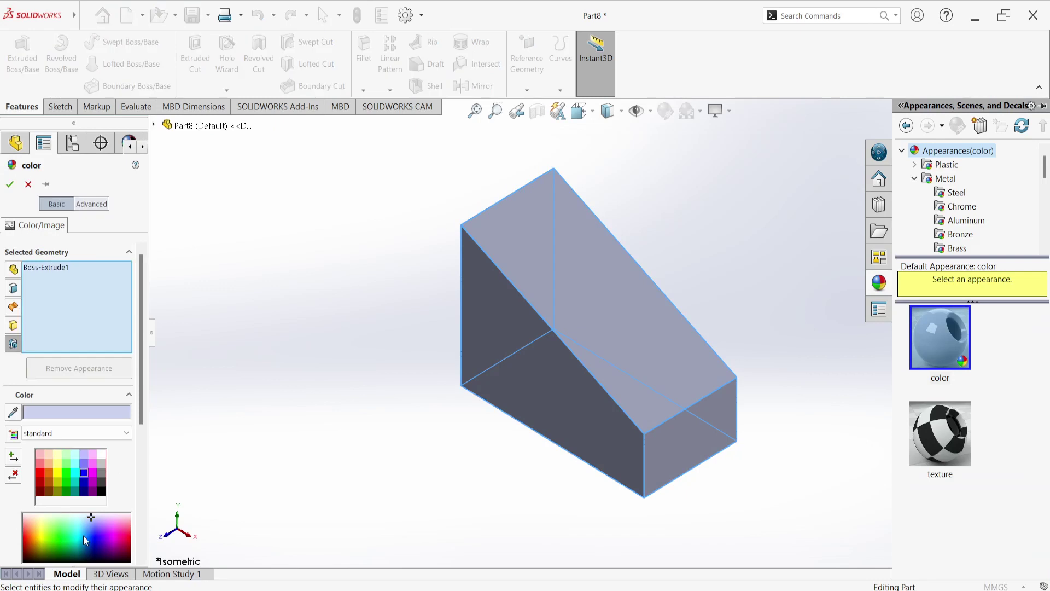
left_click(93, 536)
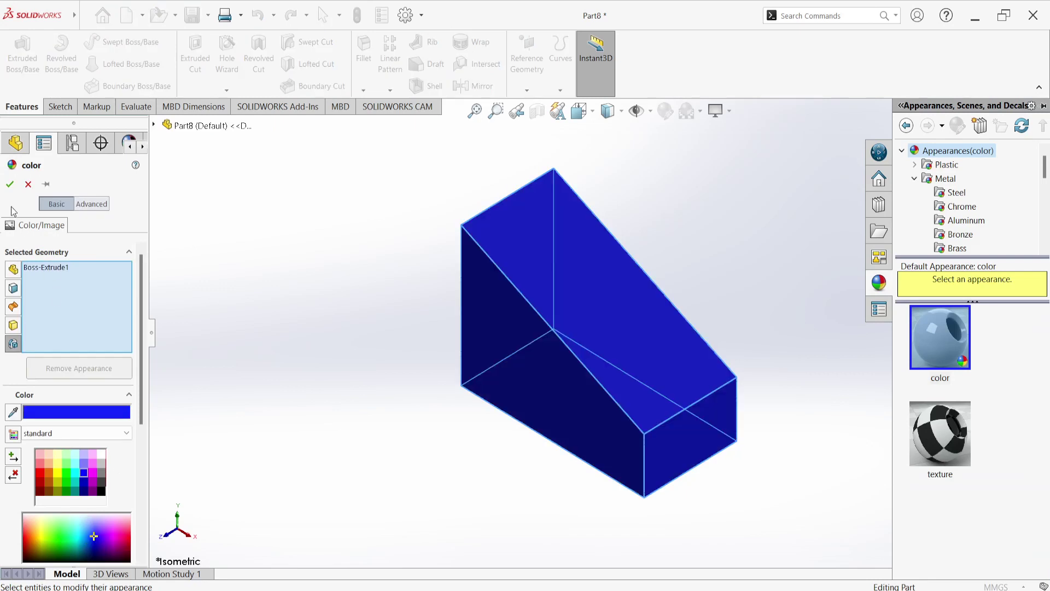
left_click(10, 184)
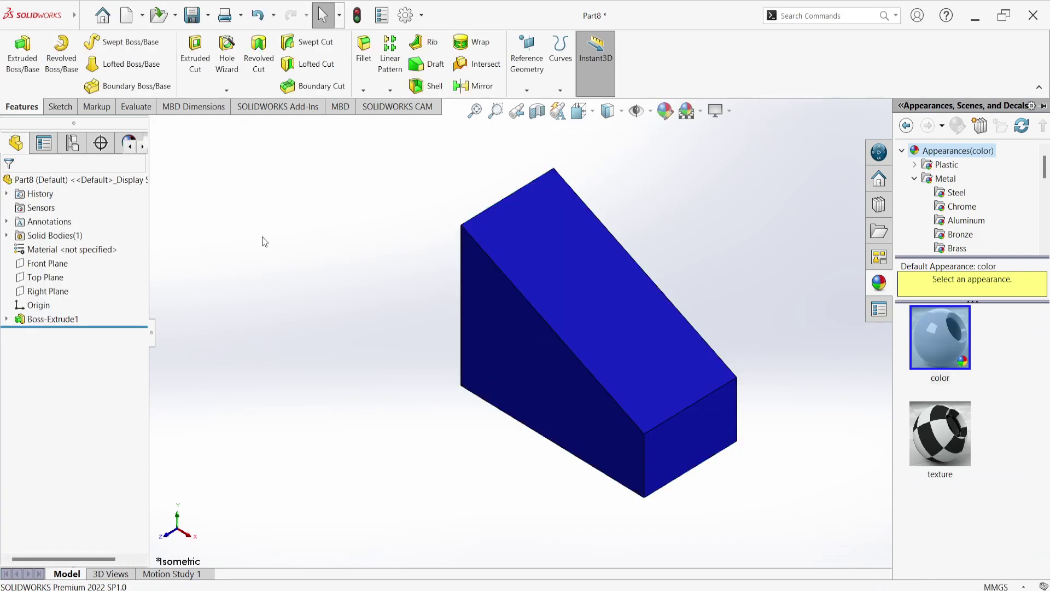
Step: Toggle RealView Graphics on and then back off
left_click(729, 115)
left_click(730, 132)
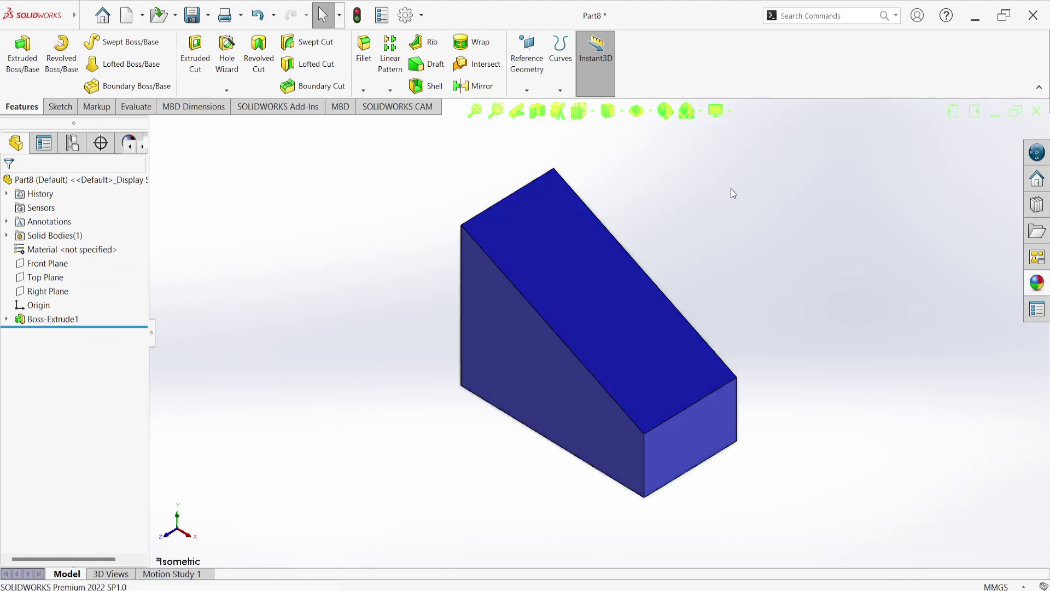
left_click(731, 111)
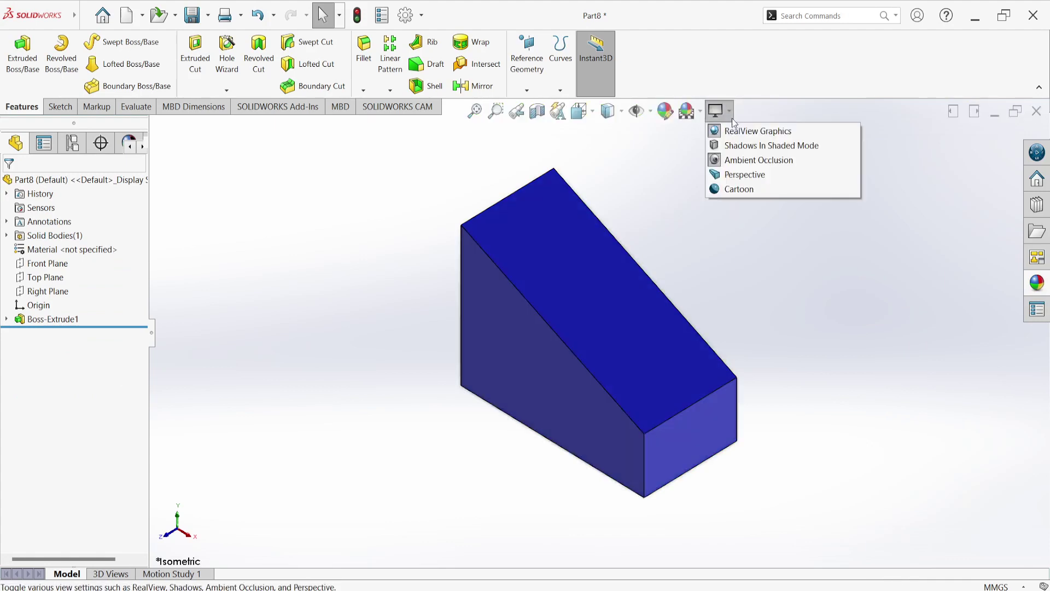
left_click(731, 131)
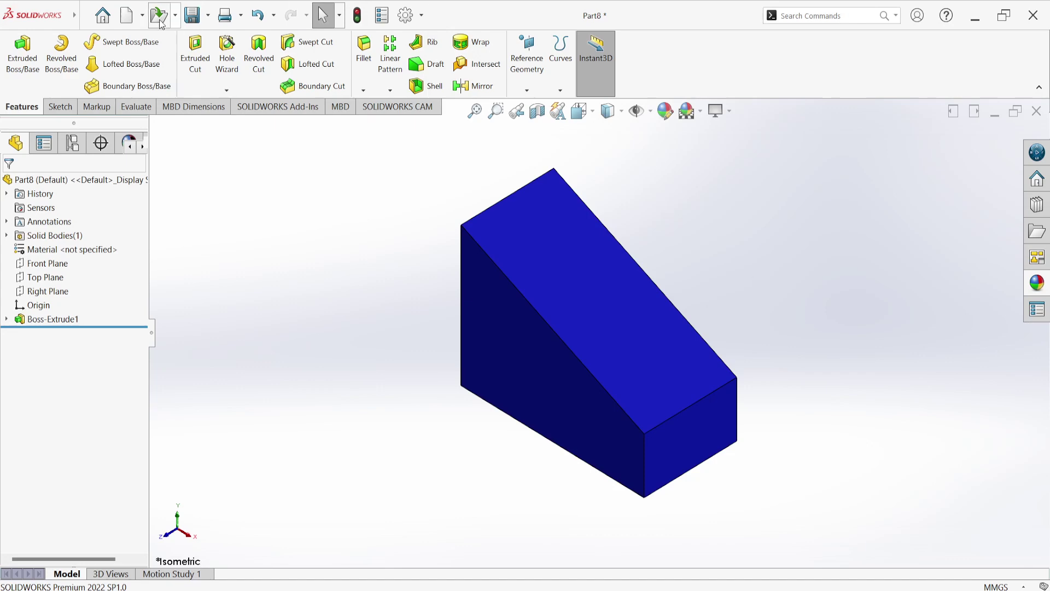
Step: Create a new part, Part9, and start a sketch on its Front Plane
left_click(102, 15)
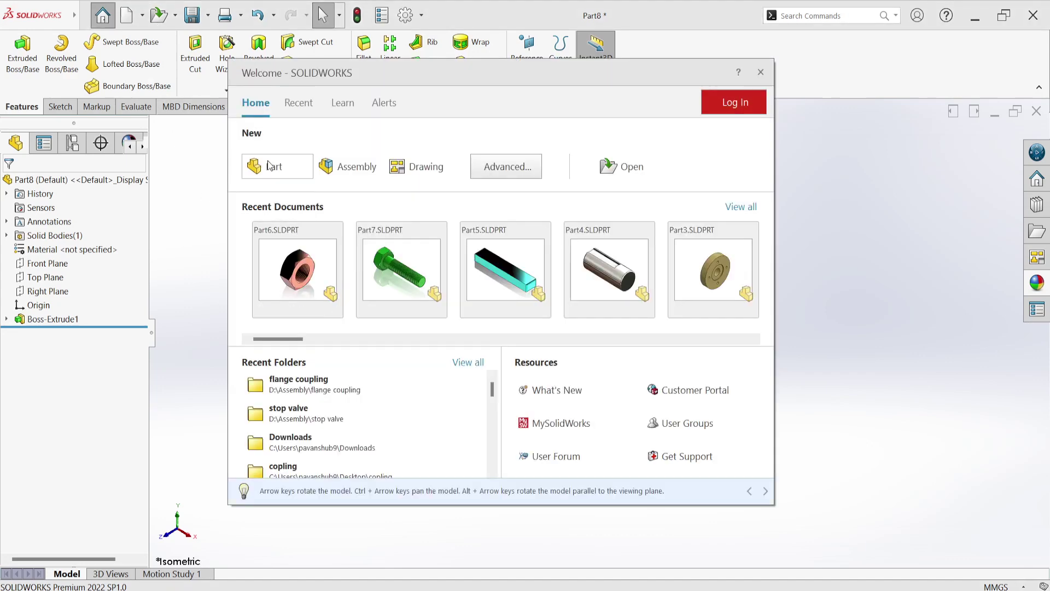
left_click(301, 172)
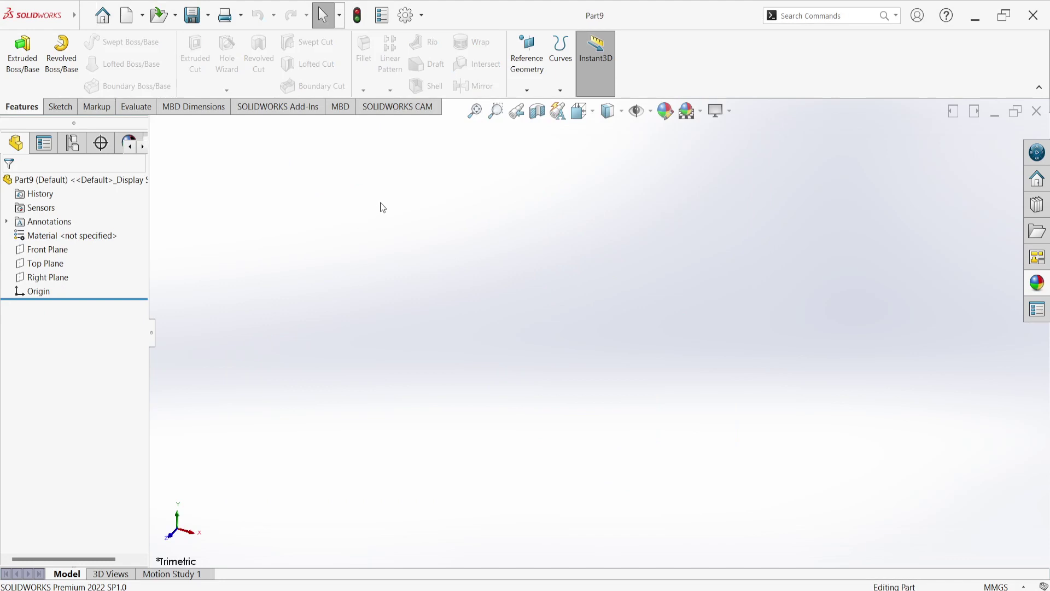
left_click(60, 108)
left_click(17, 52)
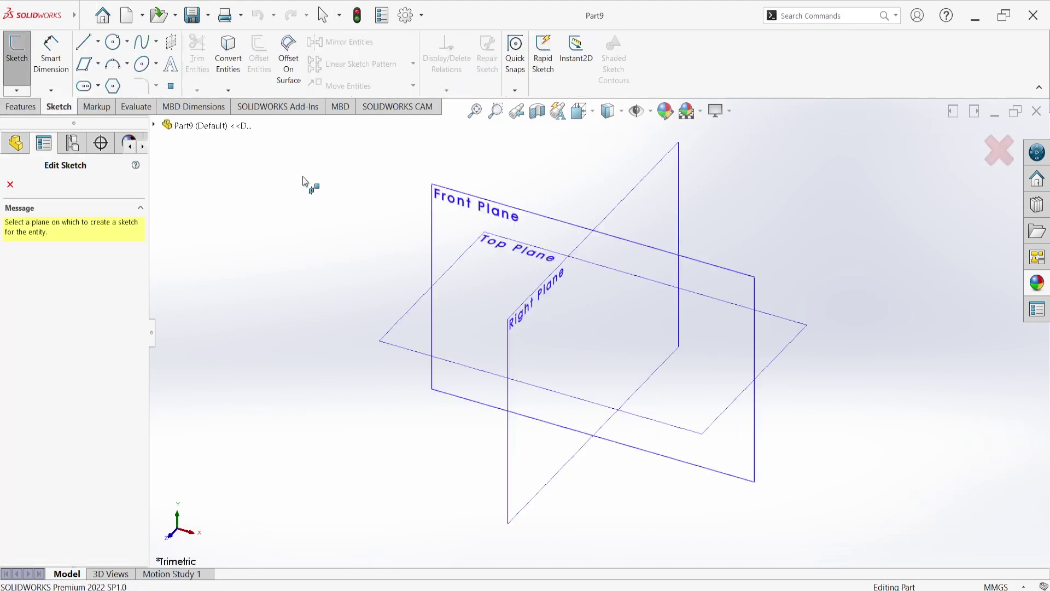
left_click(444, 226)
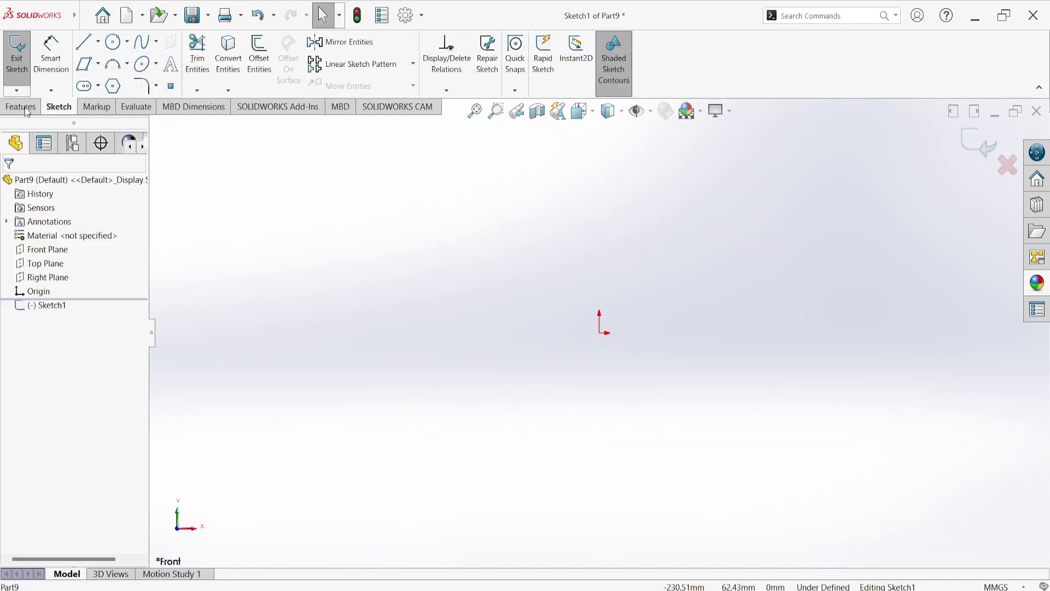
Step: Draw a closed six-line L-shaped outline starting and ending at the origin
left_click(84, 42)
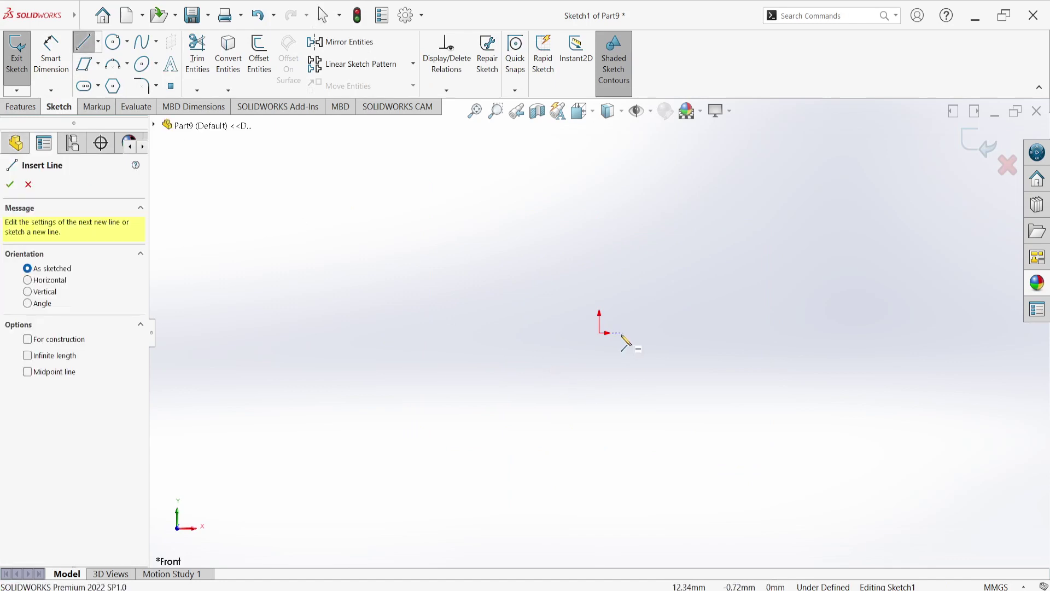
left_click(605, 334)
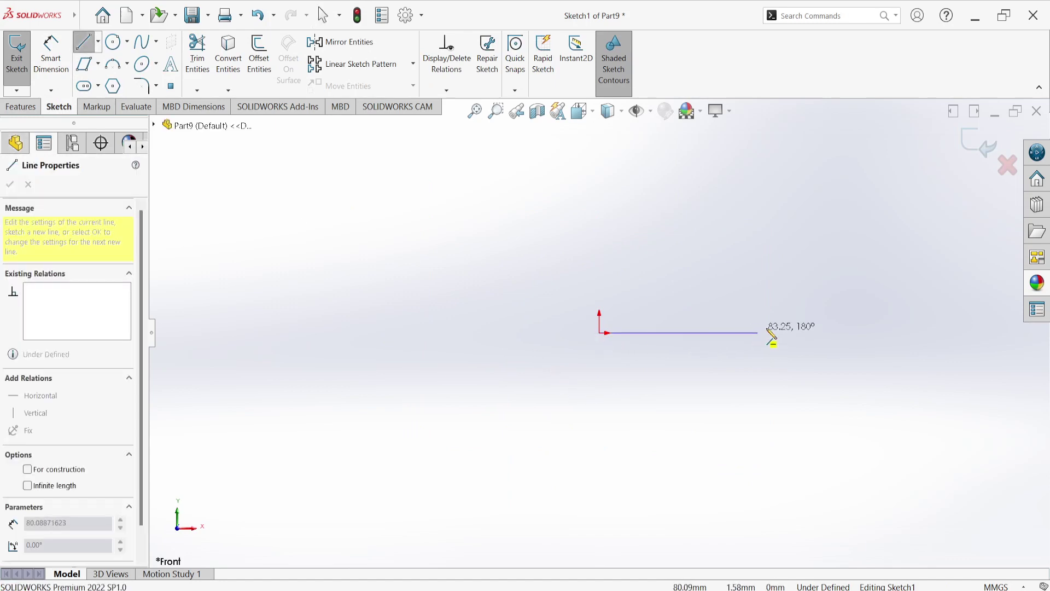
left_click(816, 333)
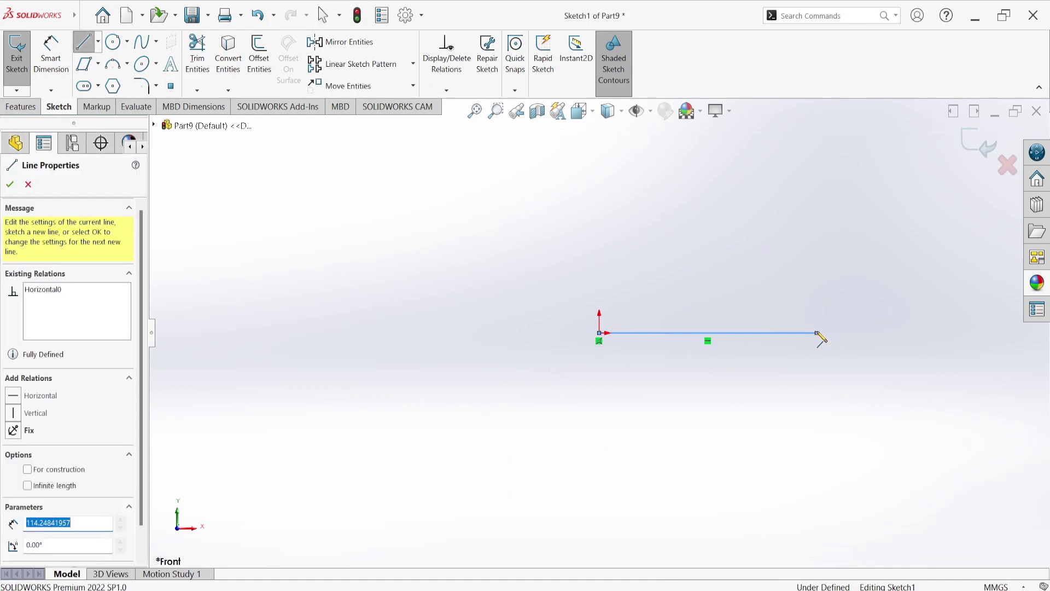
left_click(817, 316)
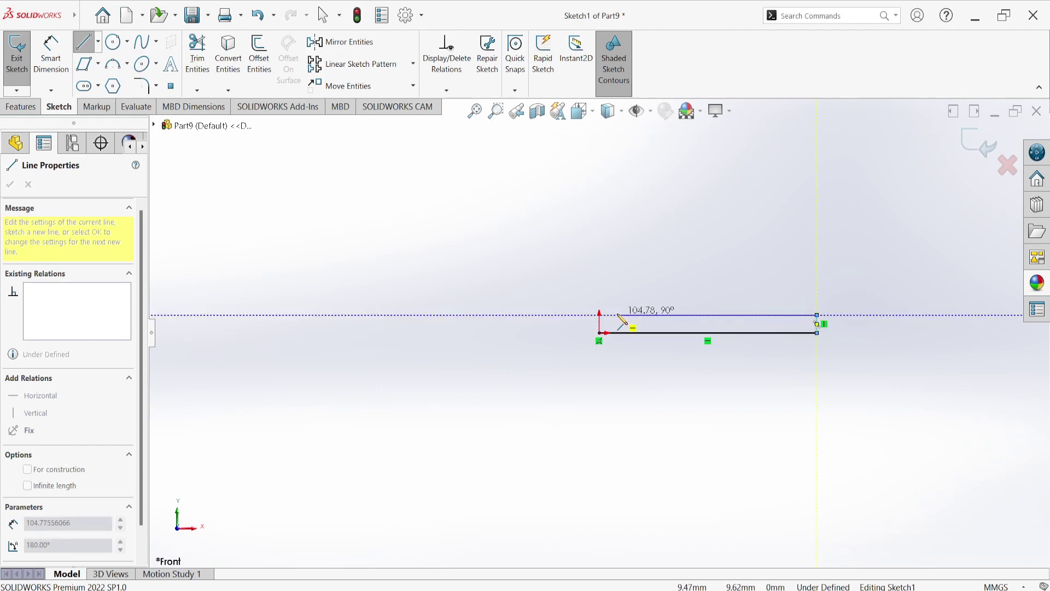
left_click(617, 315)
left_click(617, 192)
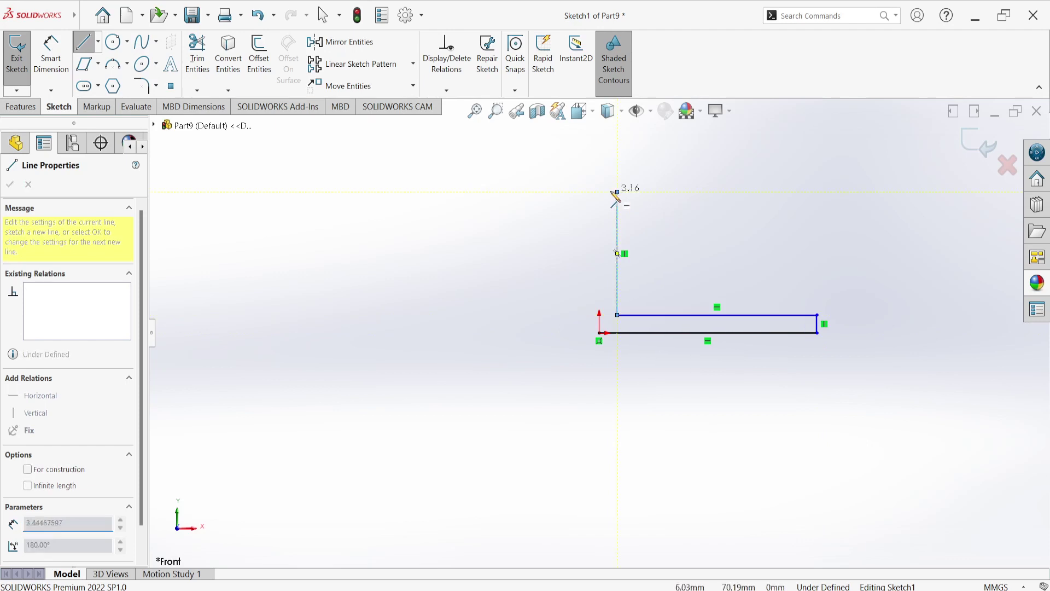
left_click(600, 192)
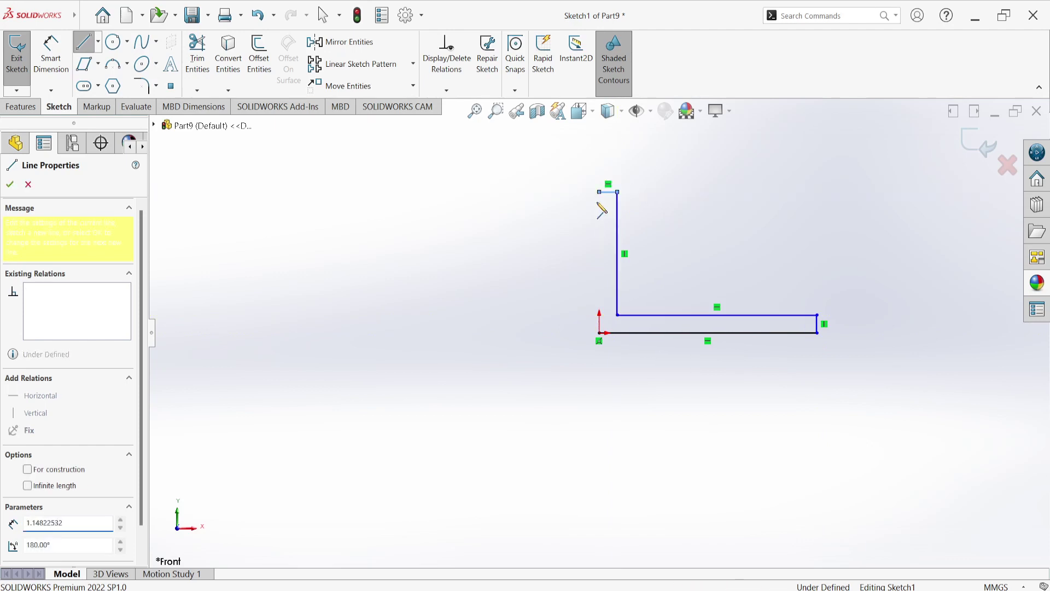
left_click(600, 332)
right_click(515, 280)
Step: Dimension the L's right end thickness to 10 mm and the vertical leg's top width
left_click(542, 287)
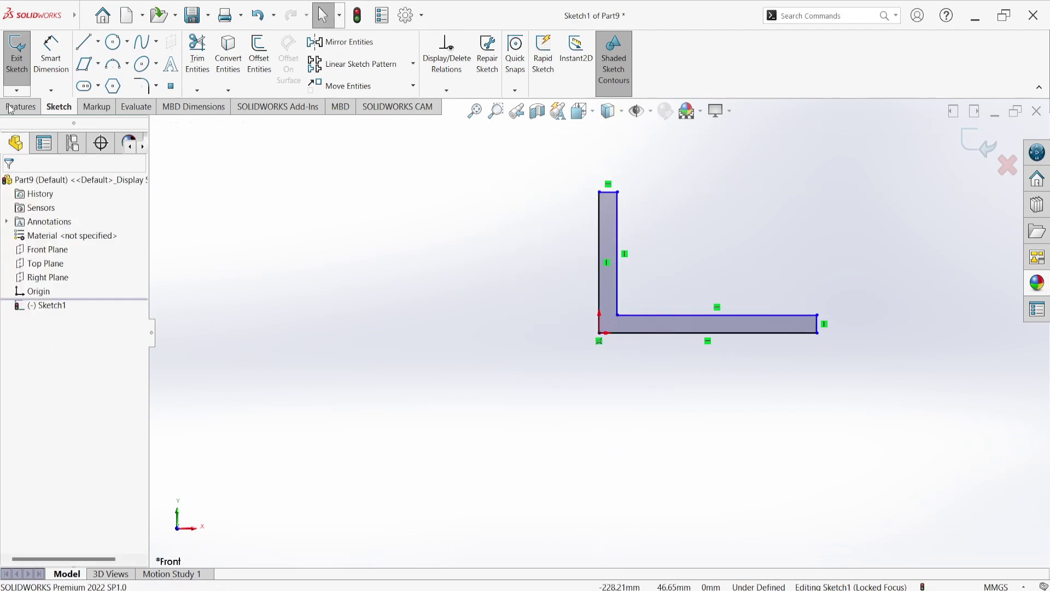
left_click(51, 55)
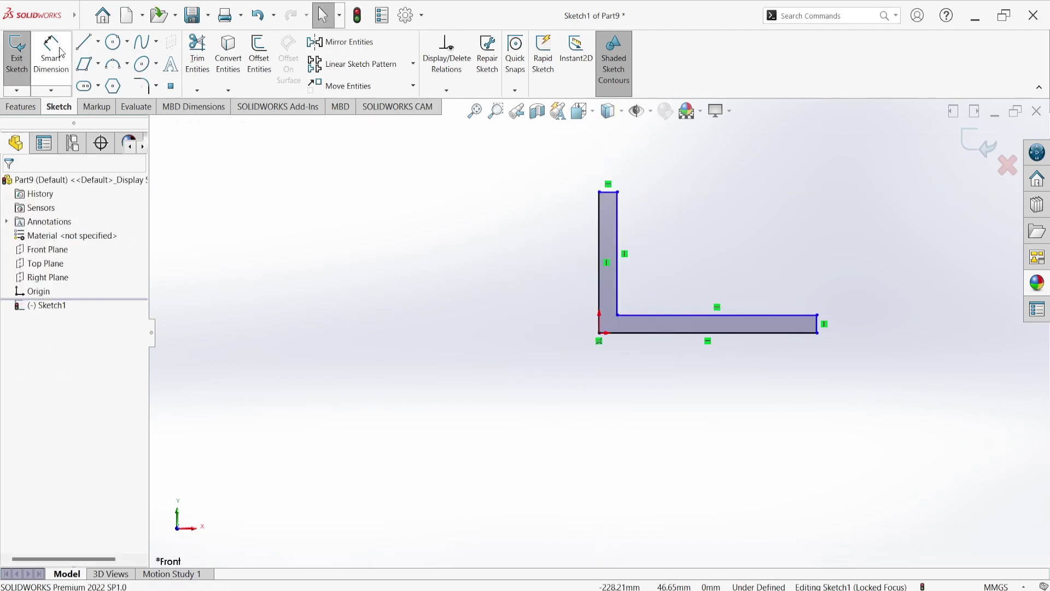
left_click(818, 324)
left_click(855, 327)
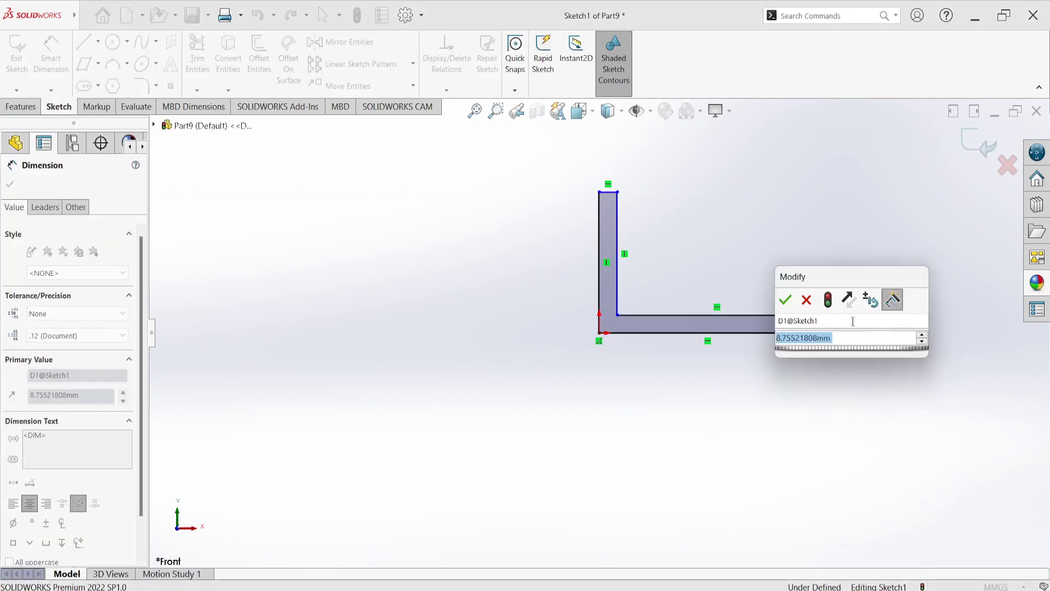
type("10")
key("Return")
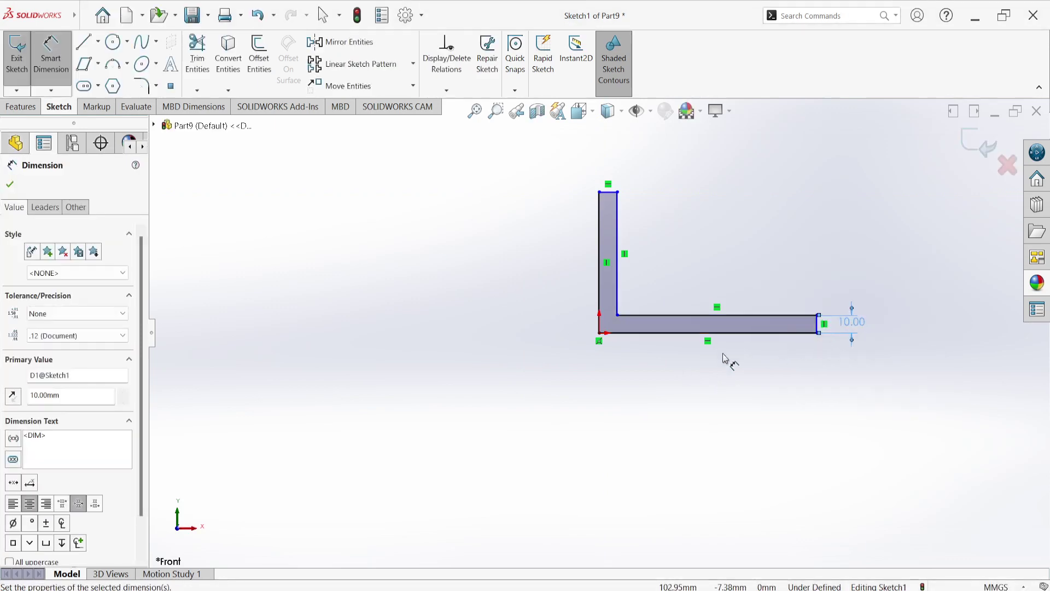
left_click(609, 196)
left_click(613, 158)
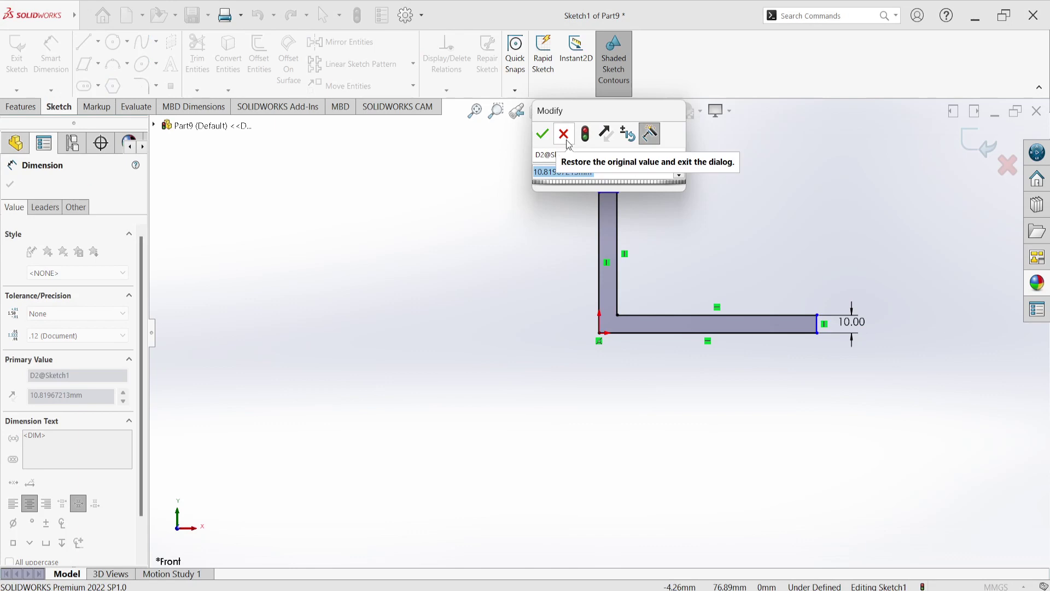
left_click(541, 135)
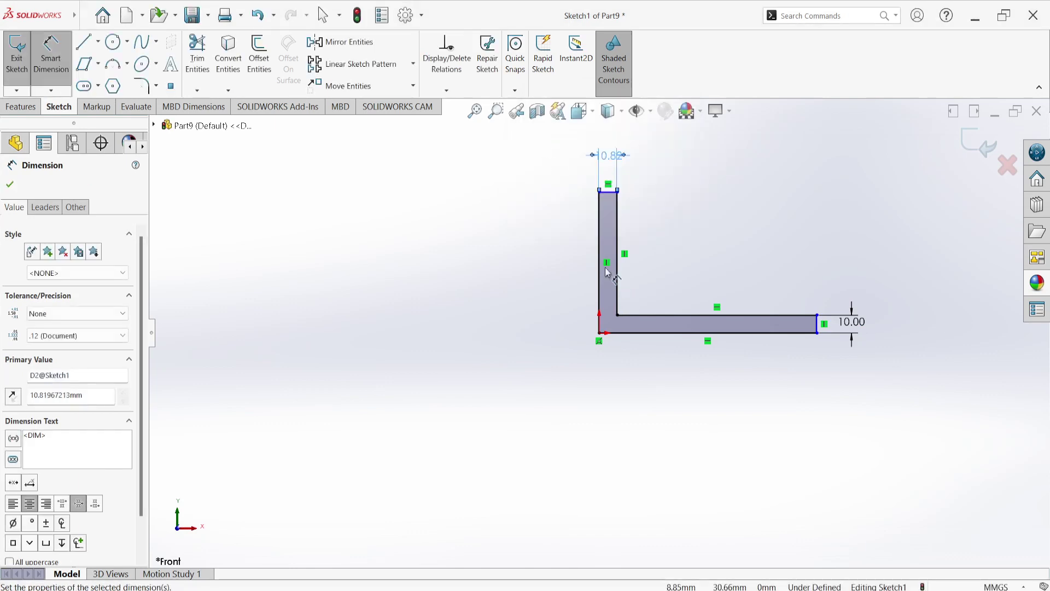
Step: Dimension the vertical leg 80 mm tall and the base 120 mm long, then exit the sketch
left_click(597, 238)
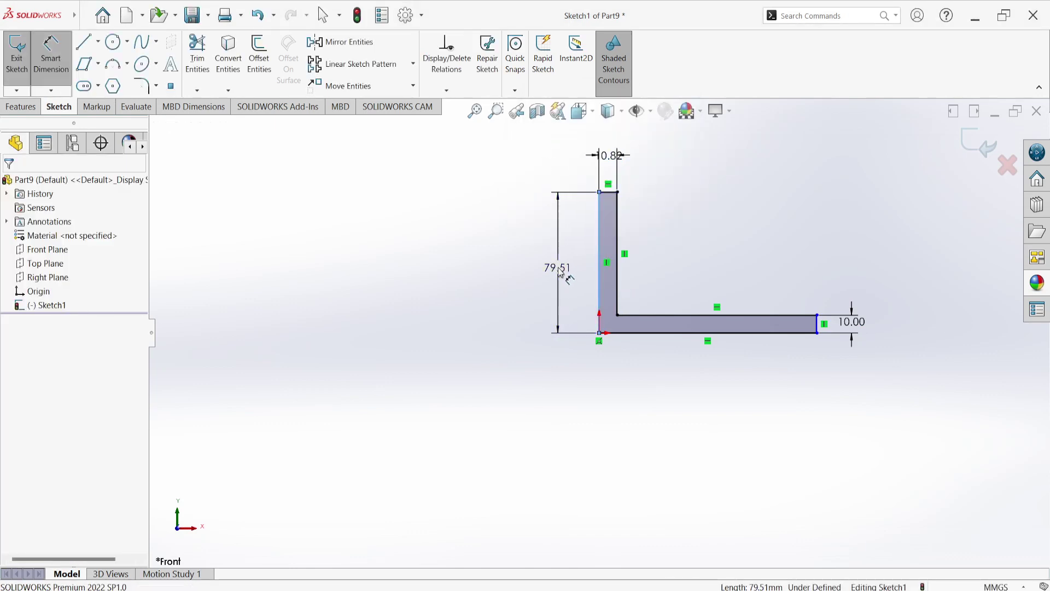
left_click(559, 262)
type("80")
key("Return")
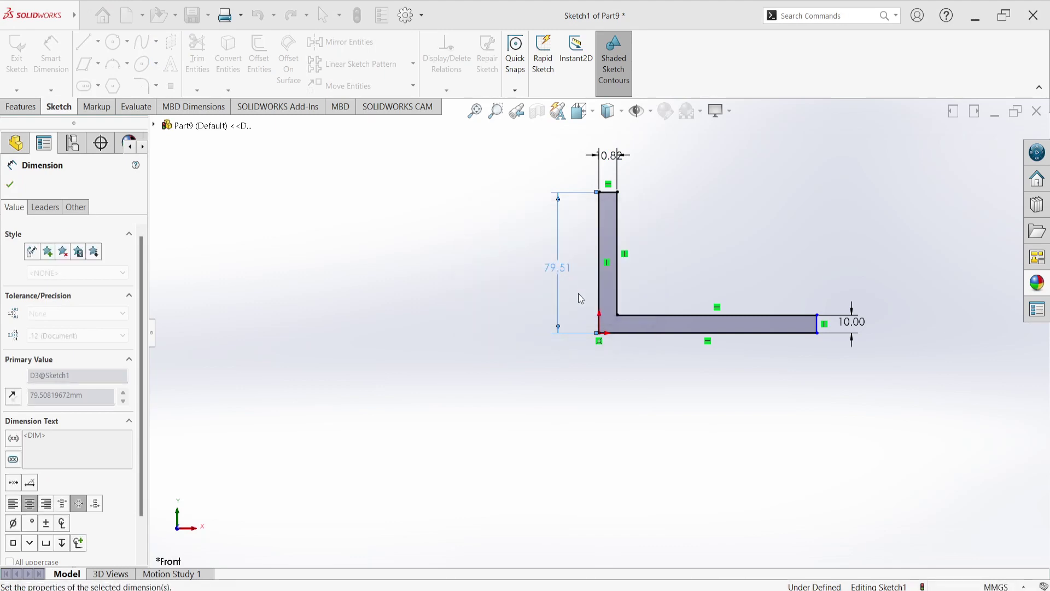
left_click(698, 338)
left_click(720, 360)
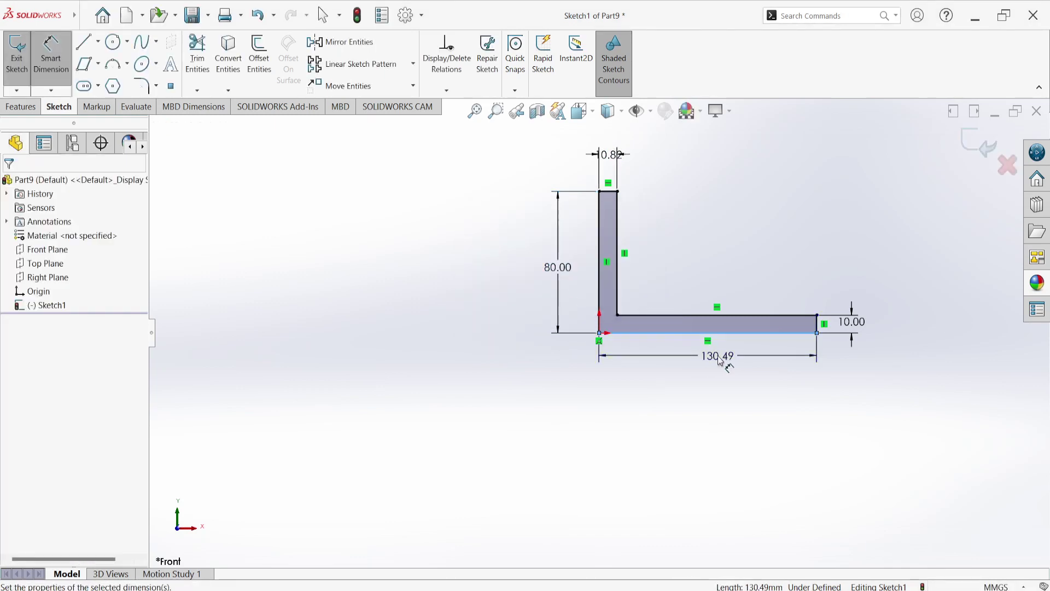
type("120")
key("Return")
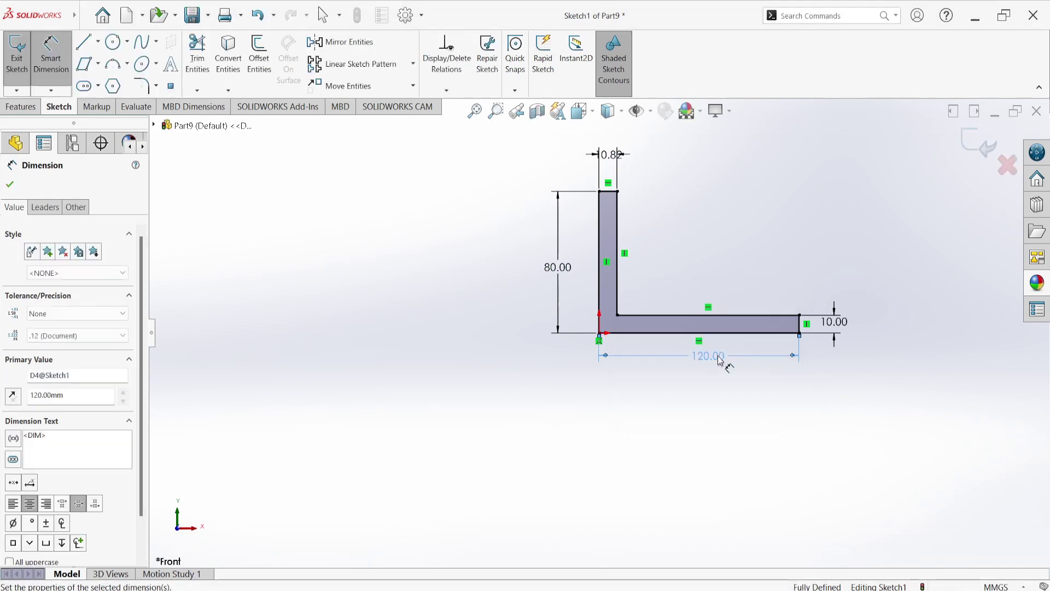
left_click(979, 144)
Step: Start extruding the L-sketch, trying depths of 90, 120, 150 and 200 mm
mouse_move(867, 304)
middle_mouse_down()
mouse_move(790, 344)
mouse_move(811, 359)
middle_mouse_up()
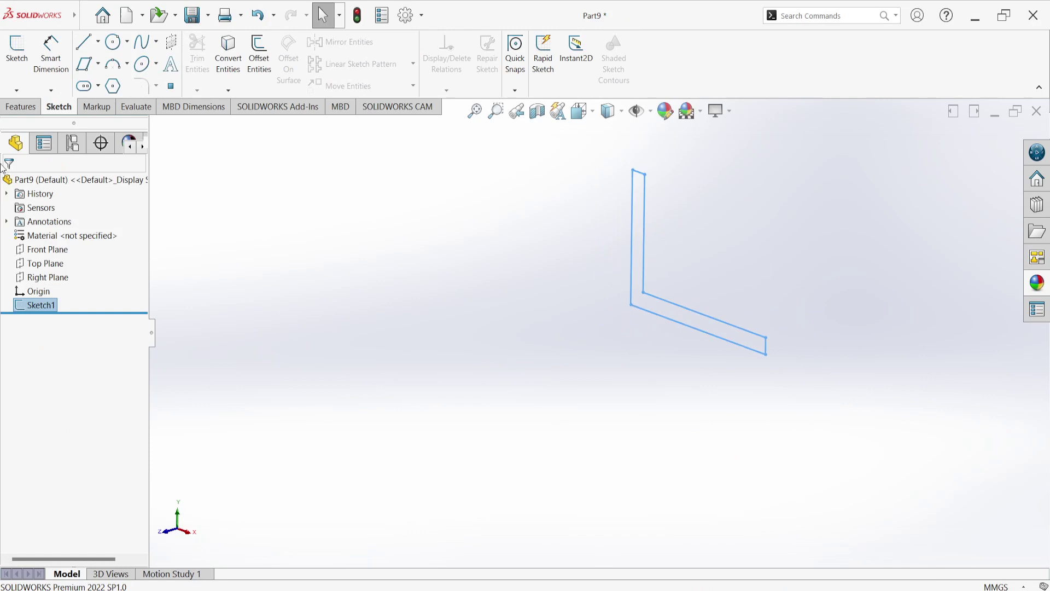
left_click(21, 106)
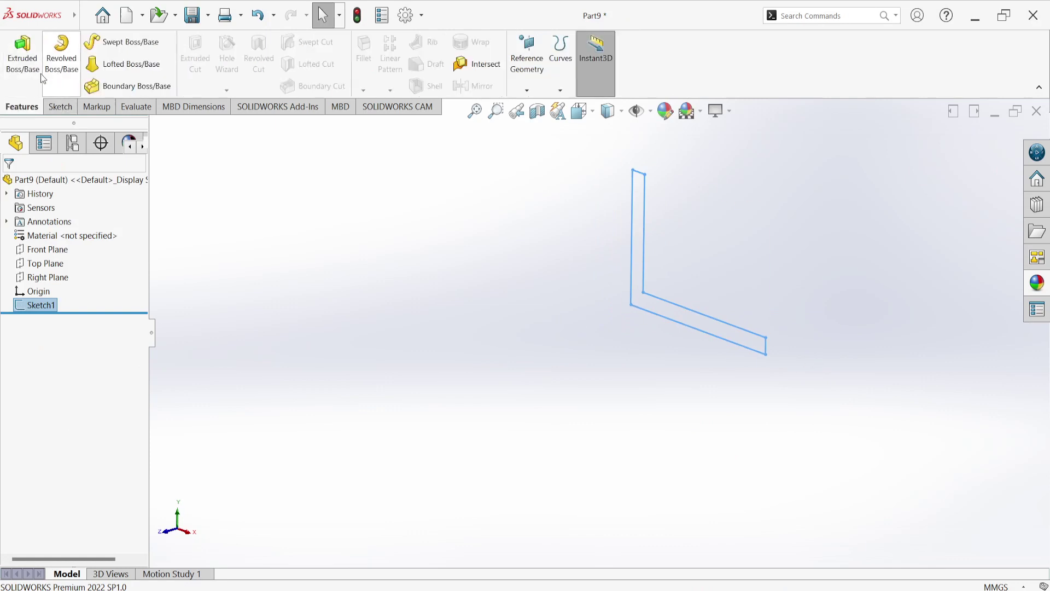
left_click(21, 54)
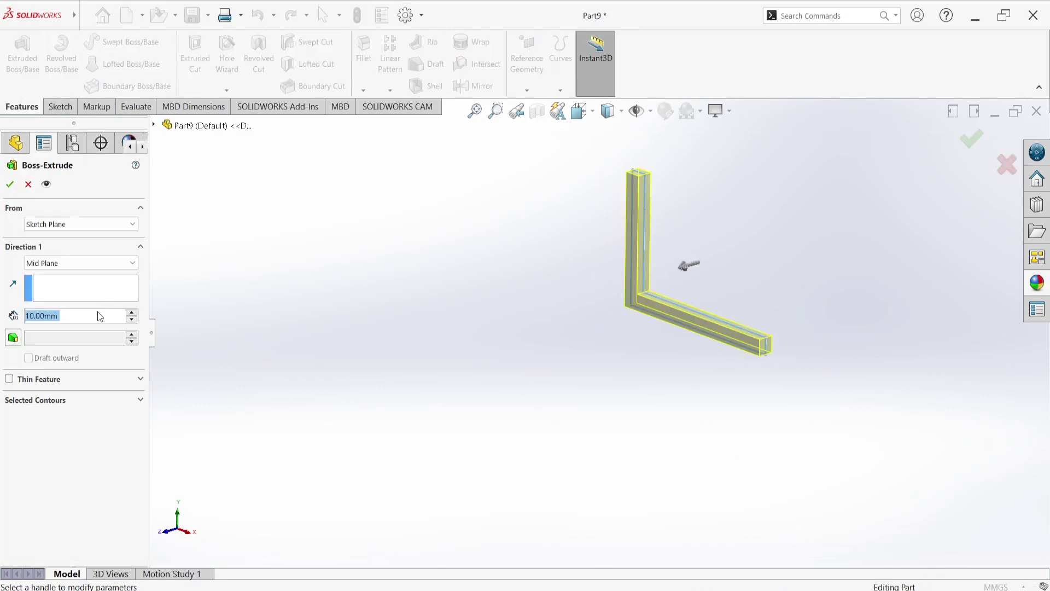
type("90")
key("Return")
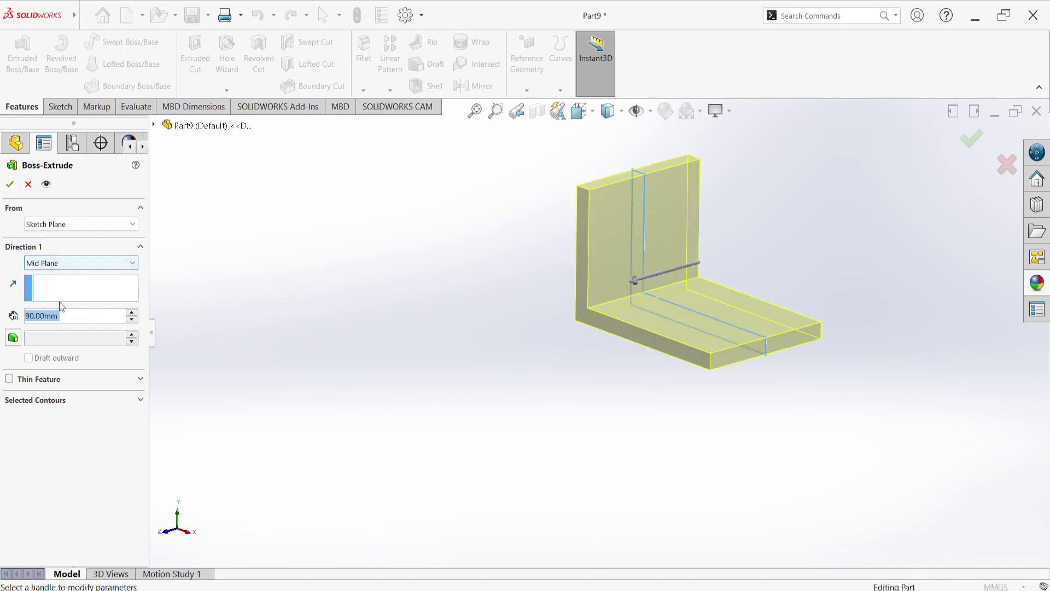
type("120")
key("Return")
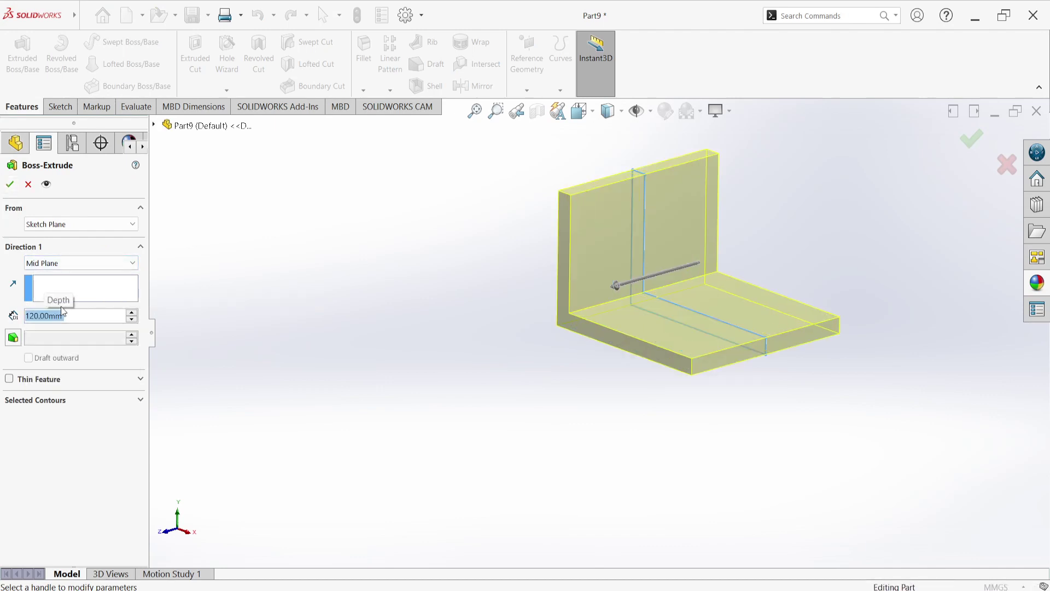
type("150")
key("Return")
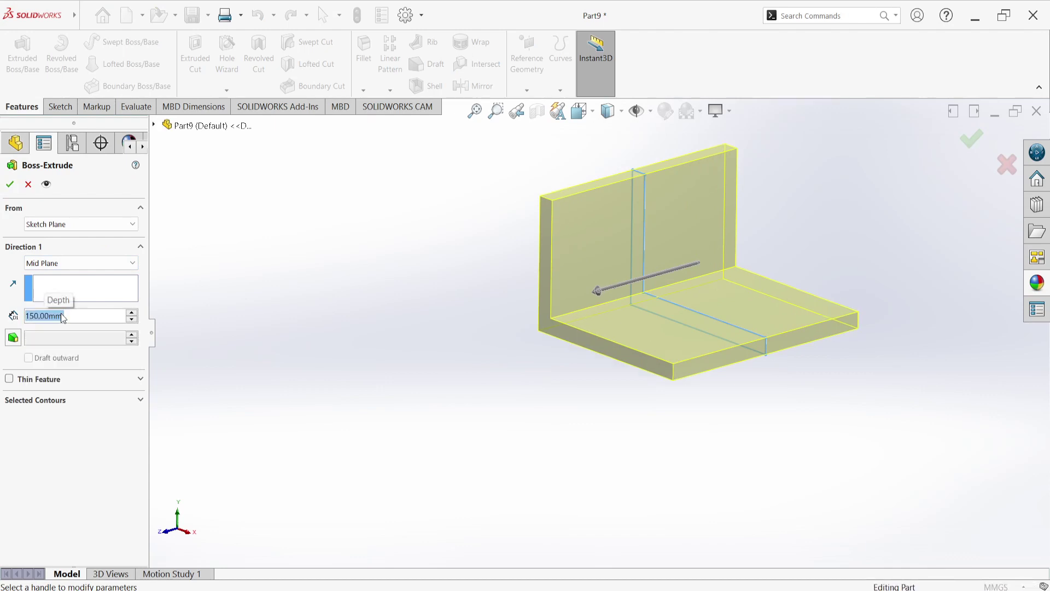
type("200")
key("Return")
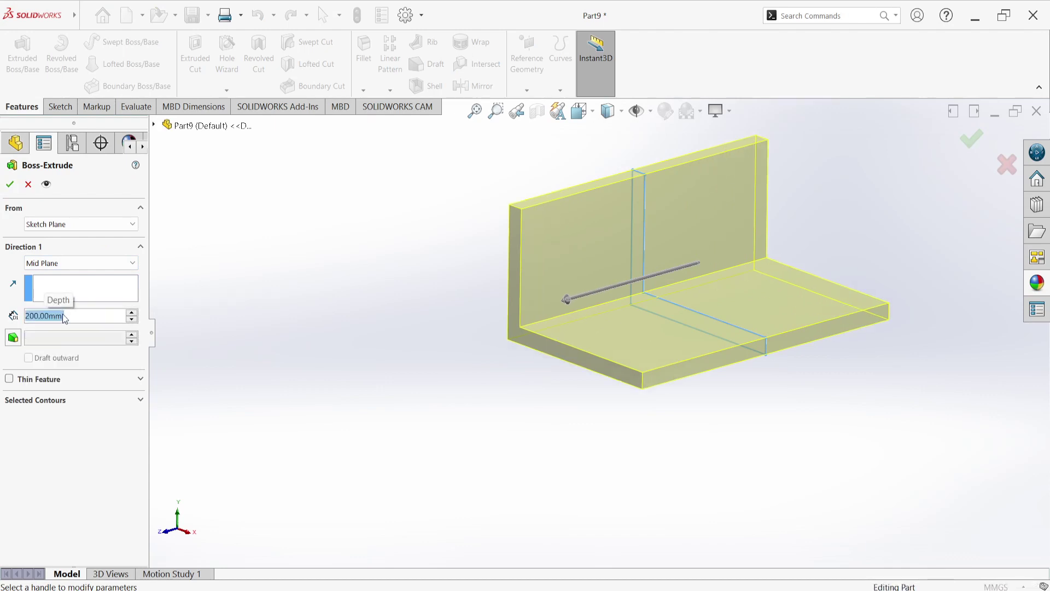
Step: Set the extrusion depth to 450 mm and accept the solid
type("50")
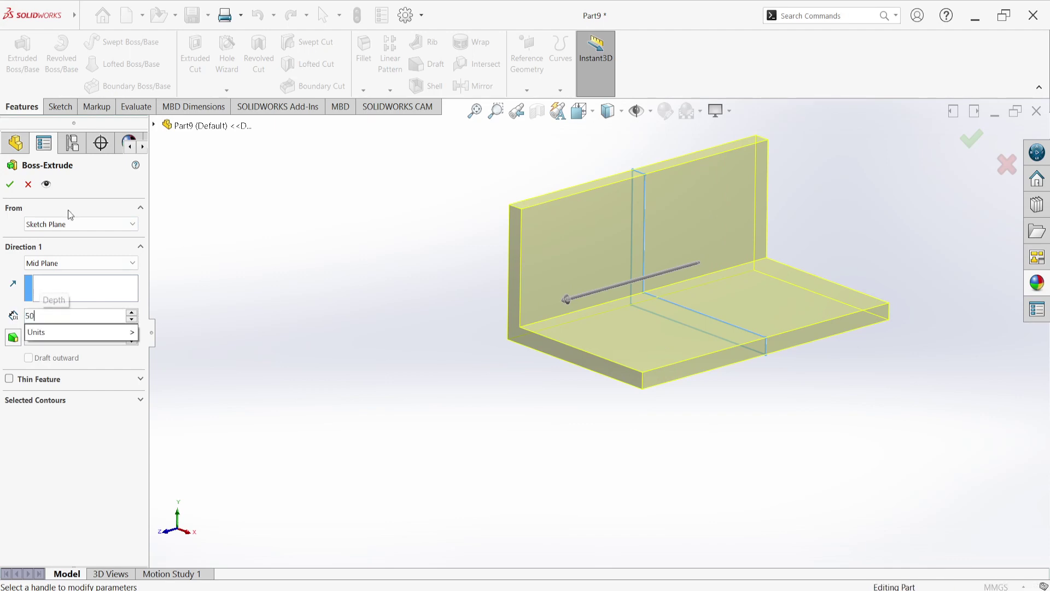
key("BackSpace")
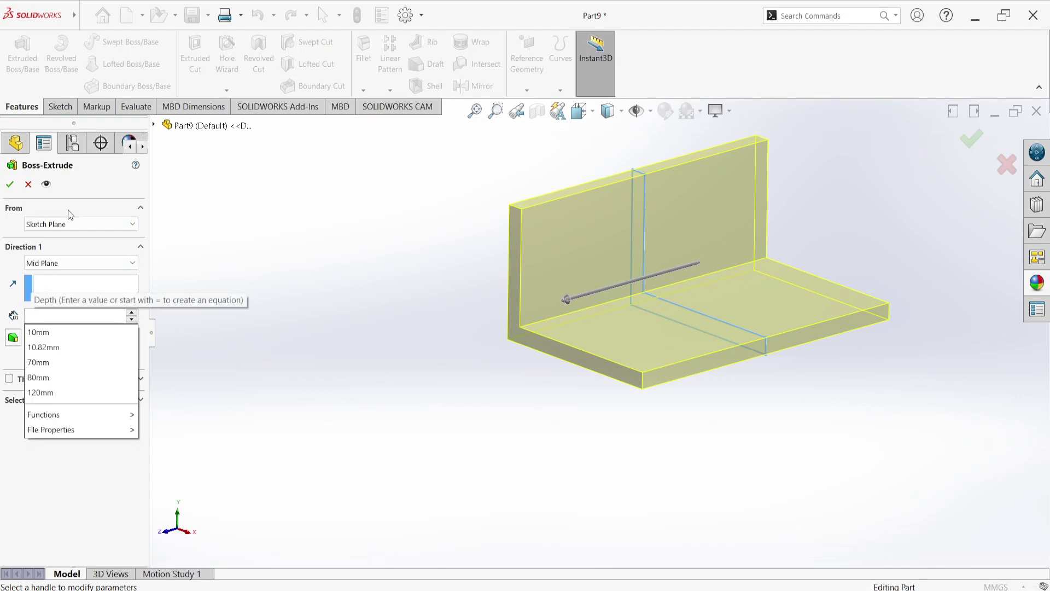
key("BackSpace")
type("450")
key("Return")
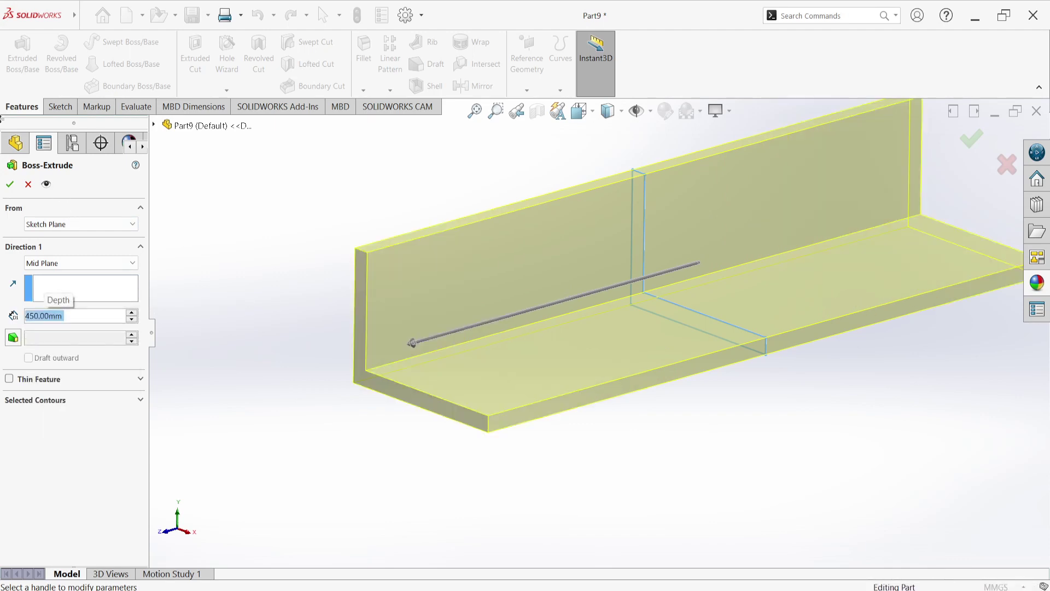
left_click(10, 185)
Step: Select Boss-Extrude1 and open its appearance settings
mouse_move(278, 300)
middle_mouse_down()
mouse_move(319, 300)
mouse_move(340, 351)
mouse_move(300, 335)
middle_mouse_up()
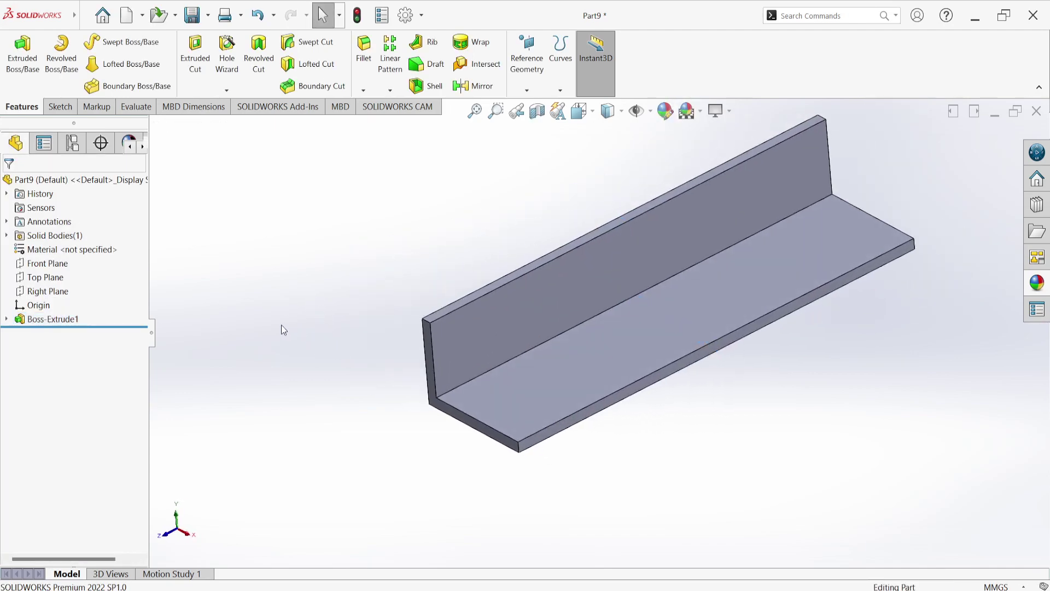
left_click(64, 320)
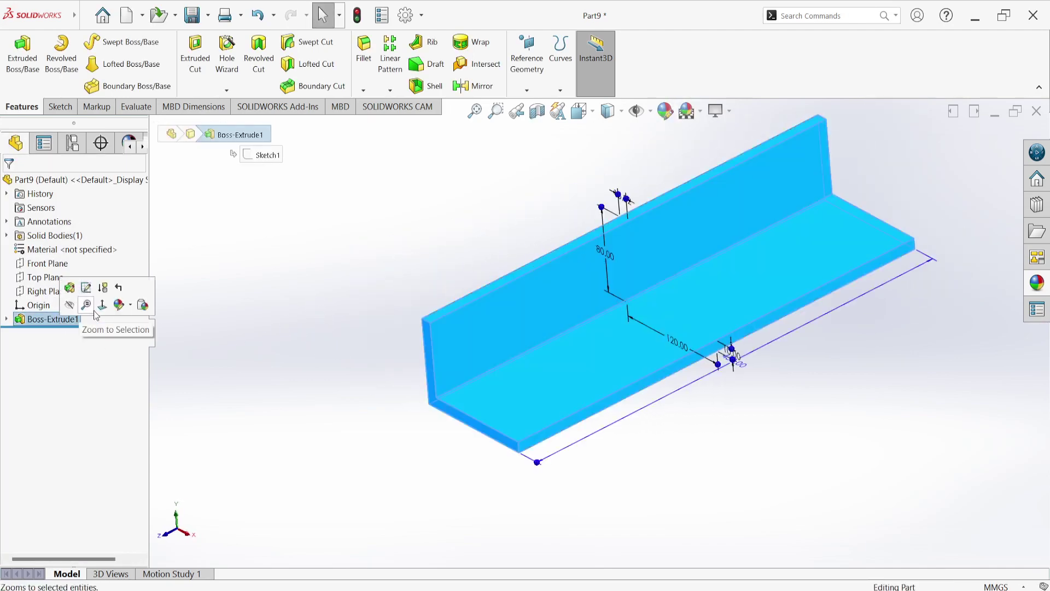
left_click(665, 111)
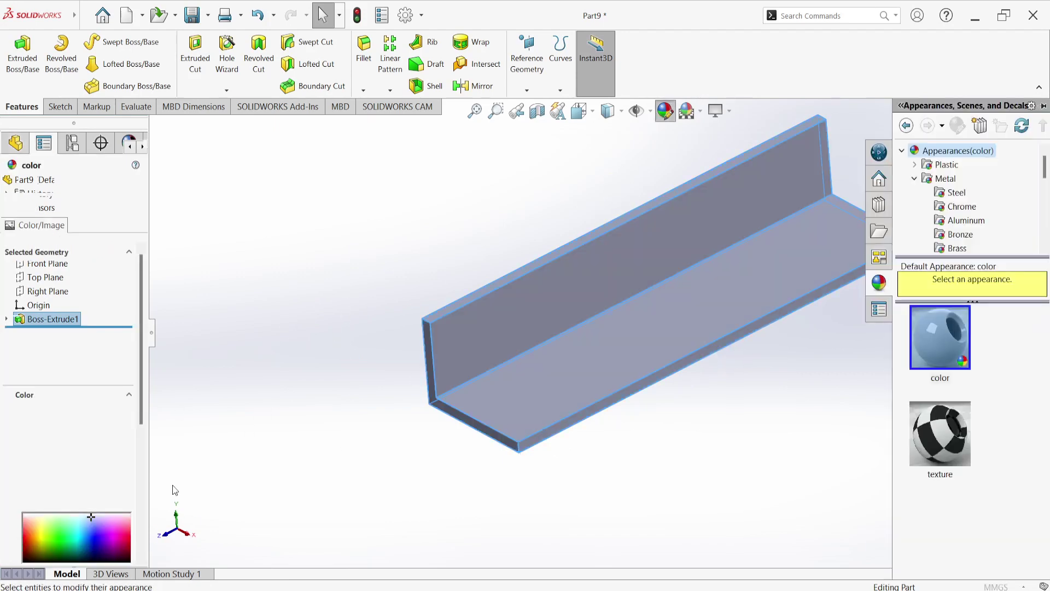
Step: Apply a yellow-green colour to the angle section
left_click(44, 541)
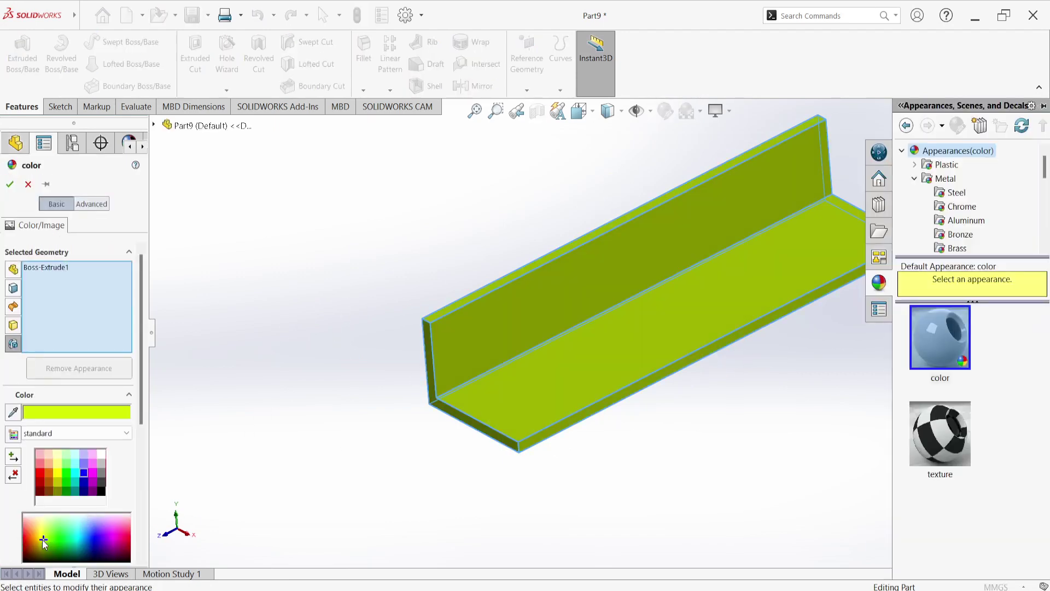
left_click(5, 189)
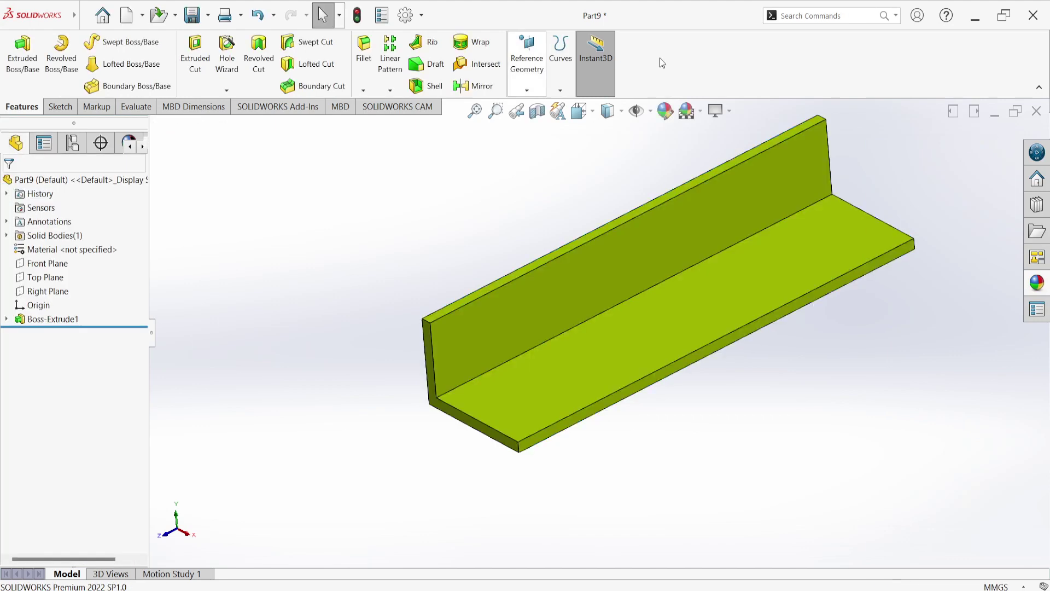
scroll(744, 164, "up", 5)
scroll(760, 251, "down", 1)
scroll(629, 397, "down", 2)
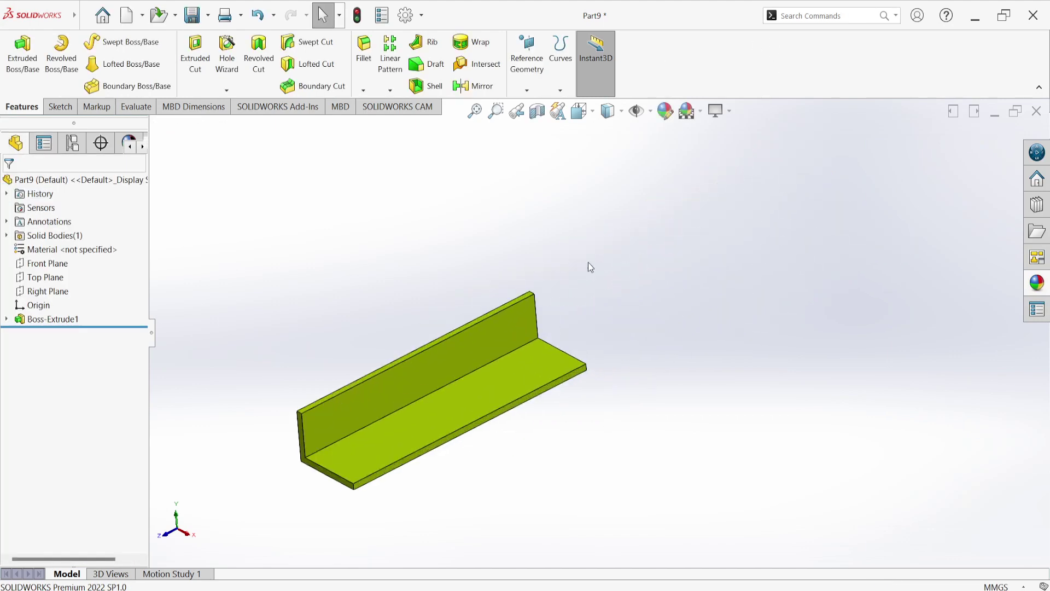
Step: Toggle RealView Graphics on and then back off
left_click(717, 110)
left_click(728, 132)
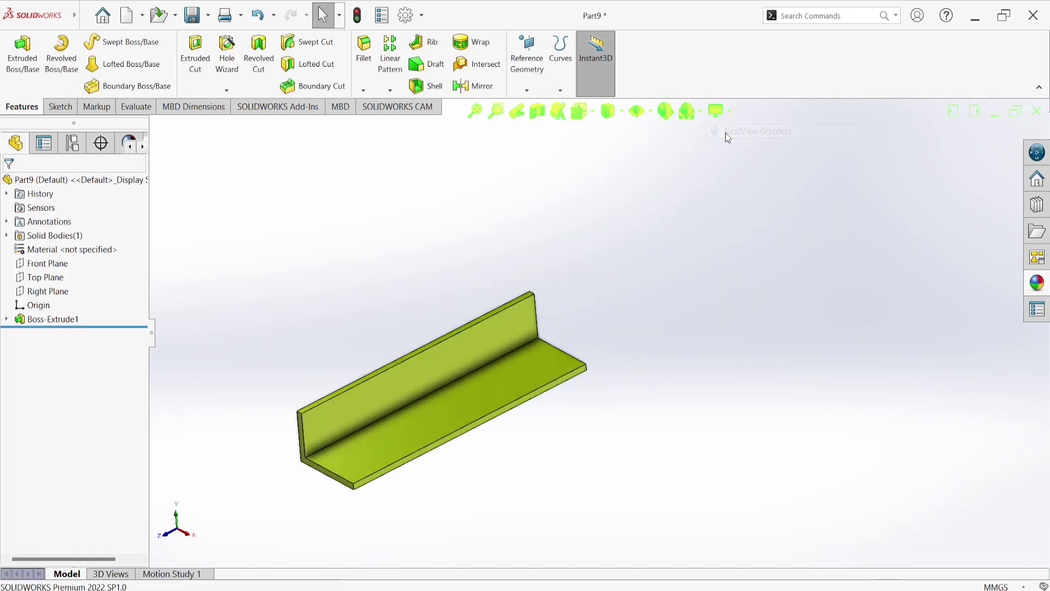
left_click(729, 111)
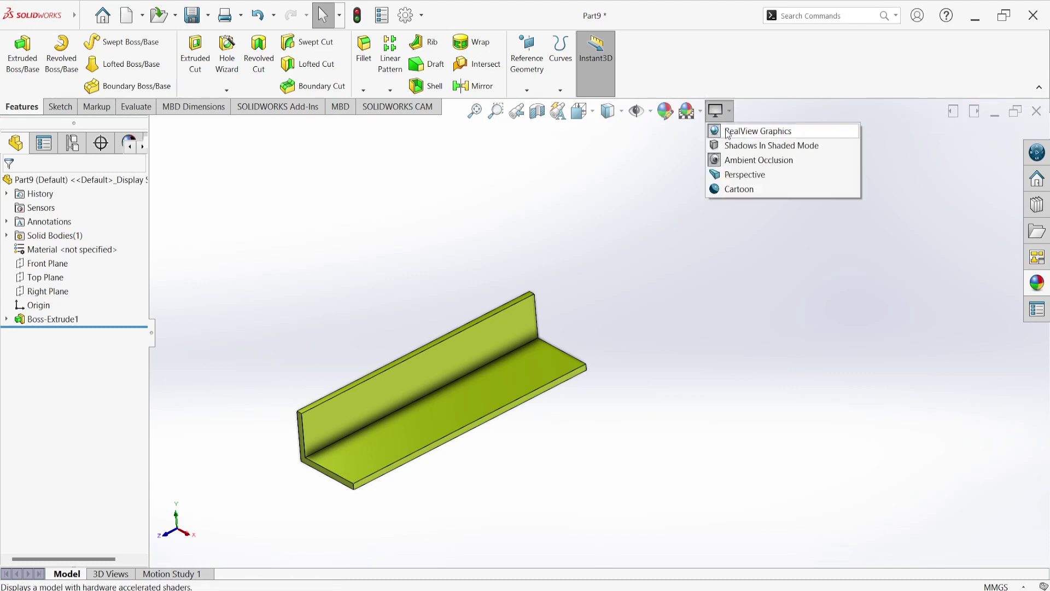
left_click(728, 132)
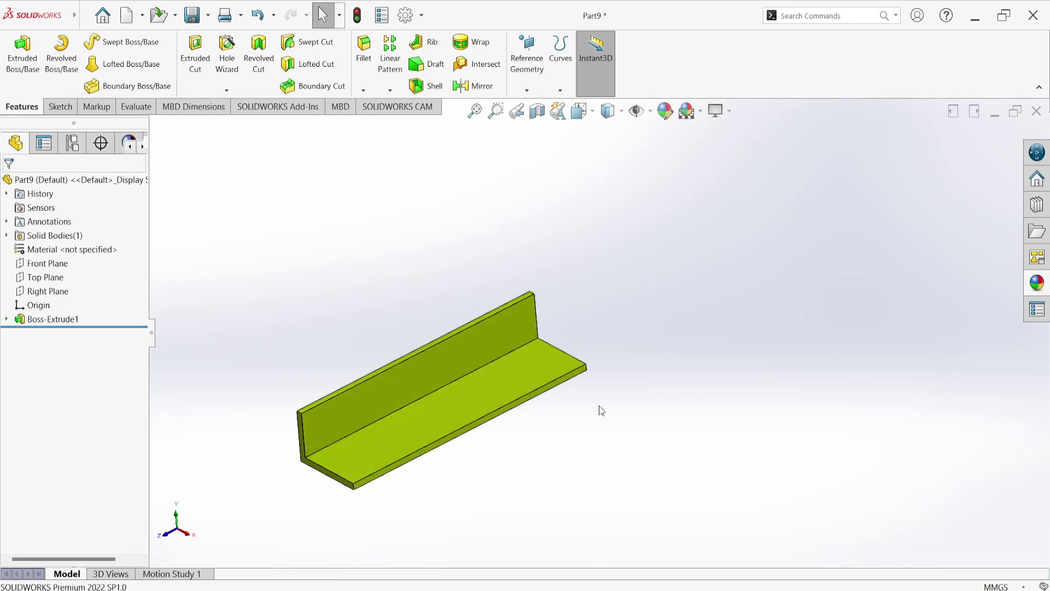
scroll(526, 490, "down", 2)
scroll(545, 439, "up", 2)
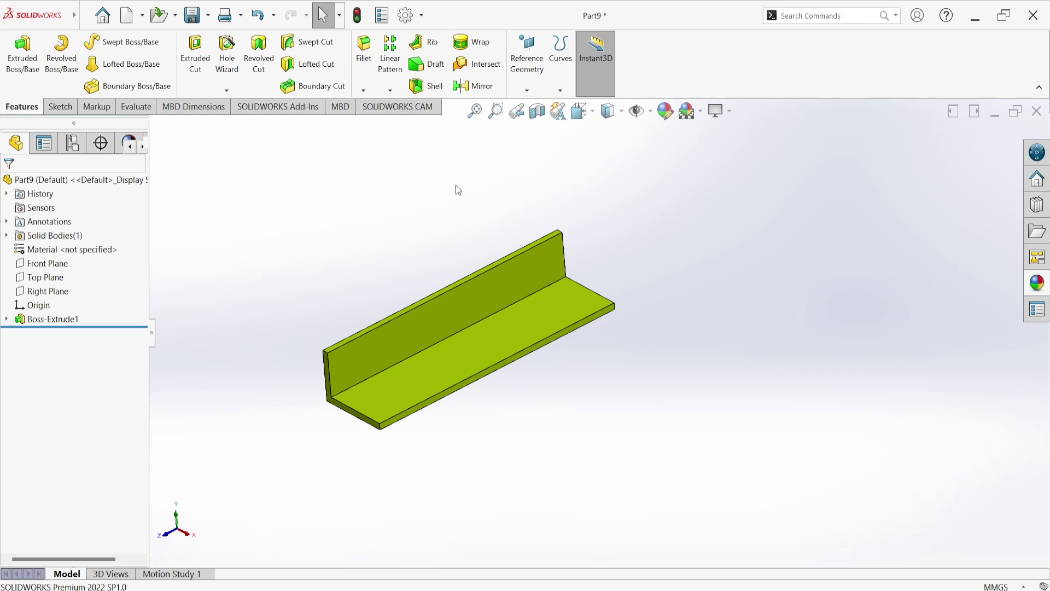
Step: Create a new part, Part10, and start a sketch on its Front Plane
left_click(60, 106)
left_click(20, 52)
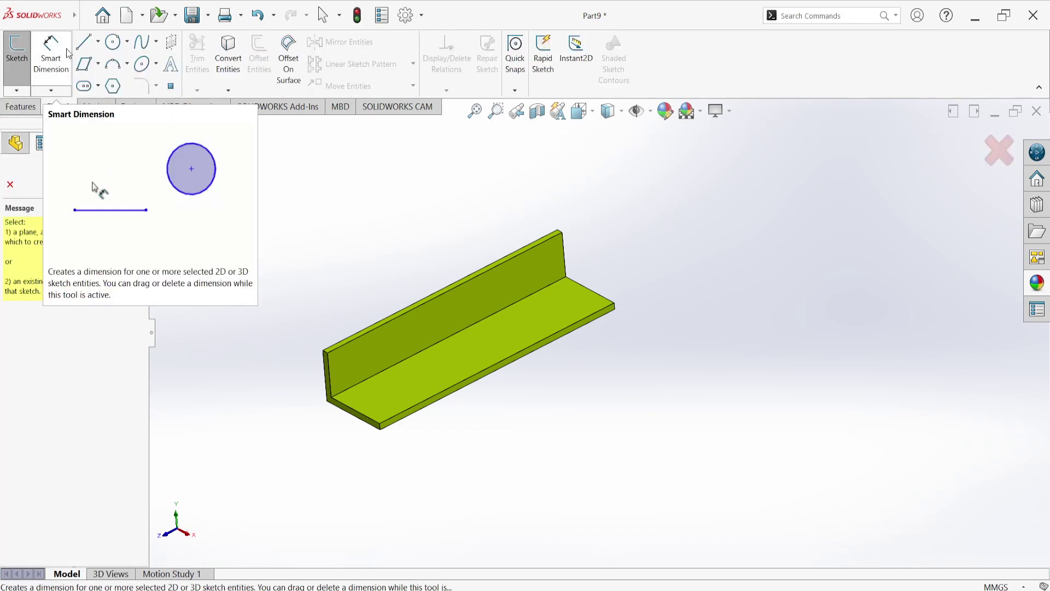
left_click(104, 16)
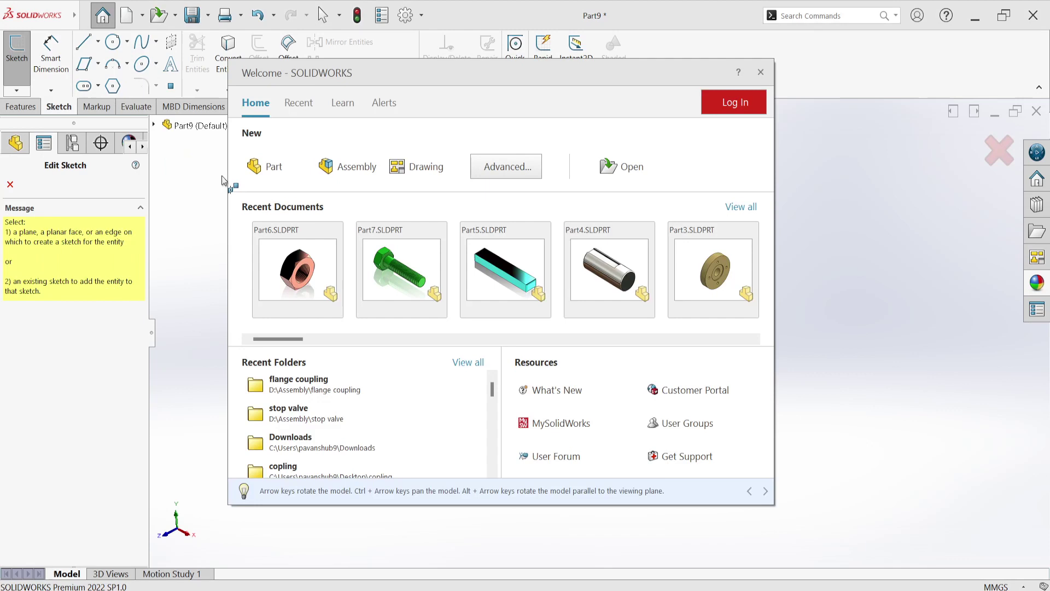
left_click(265, 165)
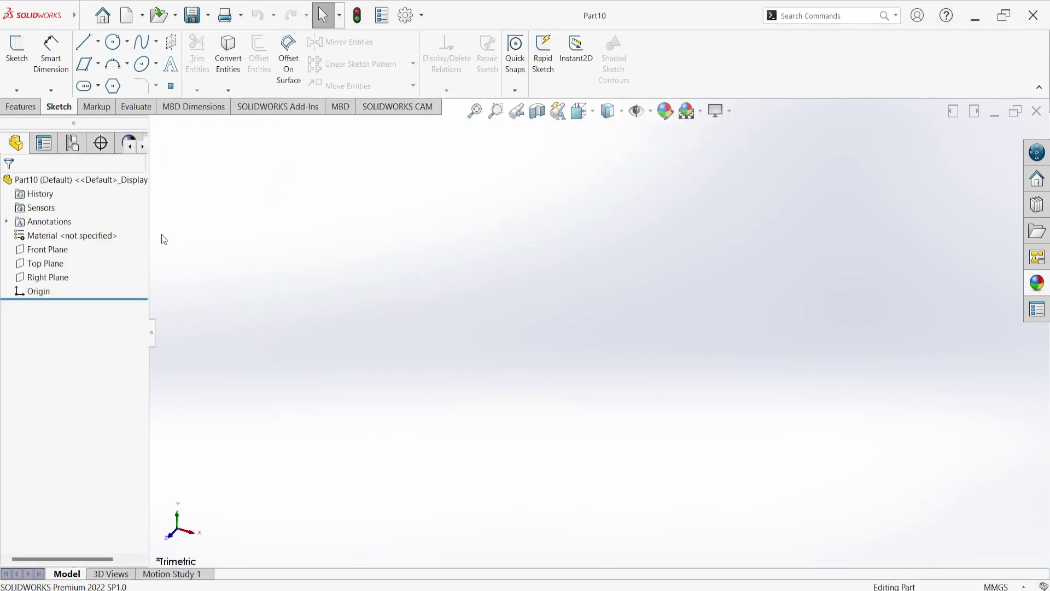
left_click(17, 50)
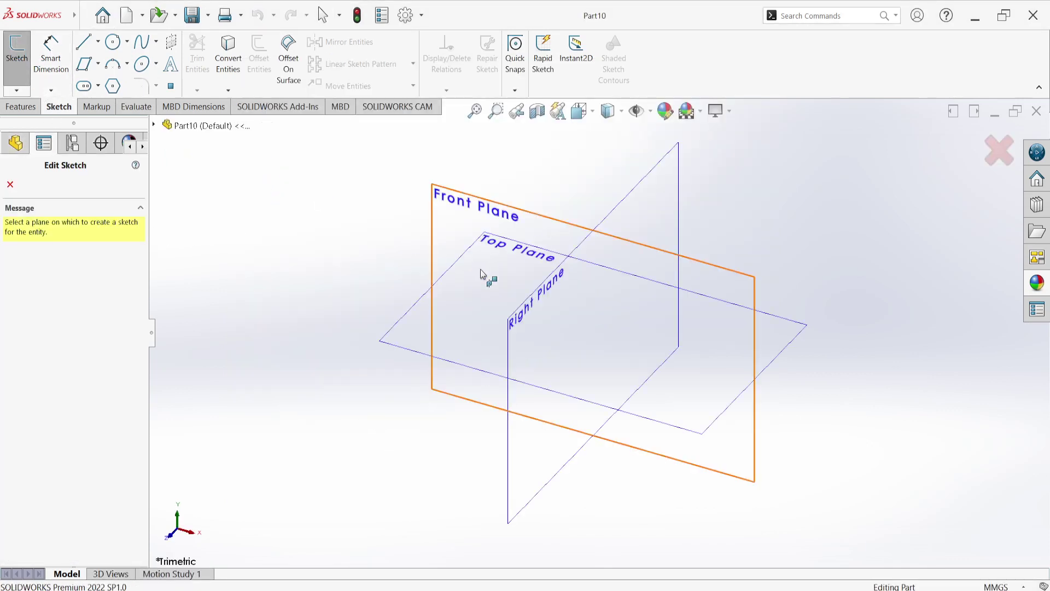
left_click(475, 233)
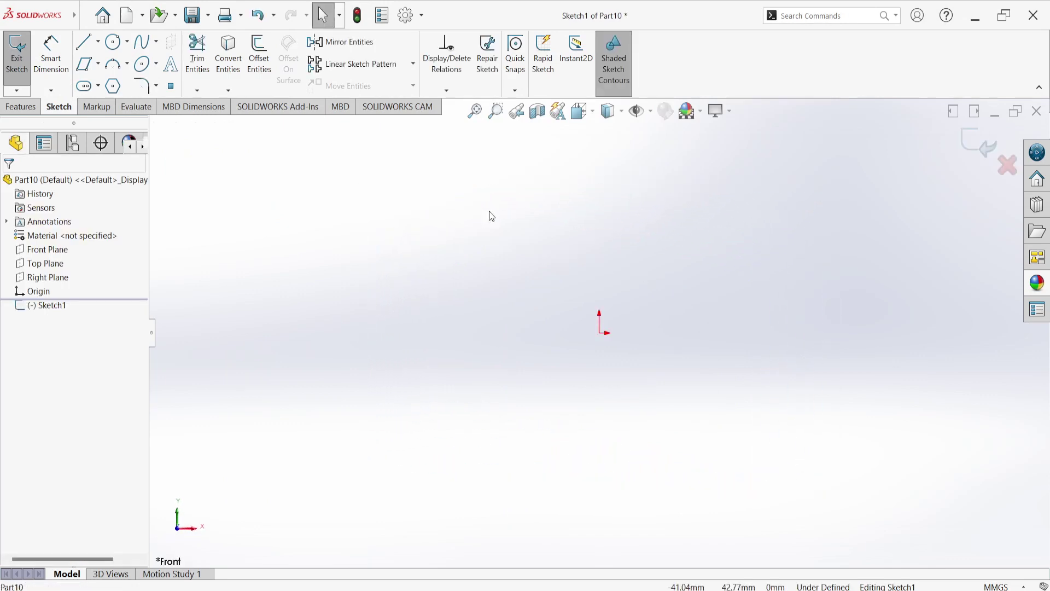
Step: Draw six connected lines from the origin around the outline and back to it
left_click(92, 43)
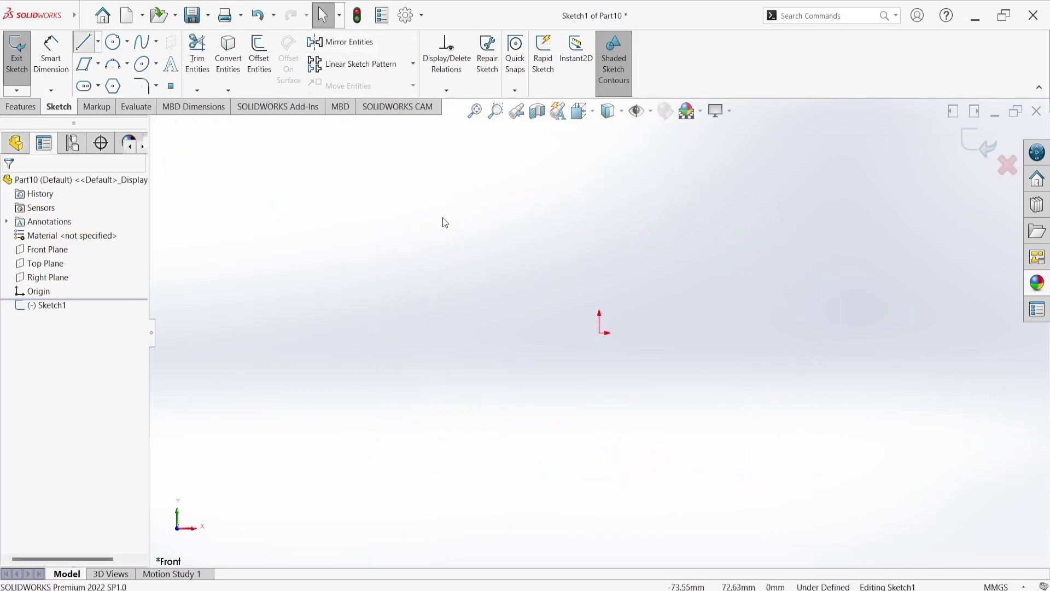
left_click(602, 332)
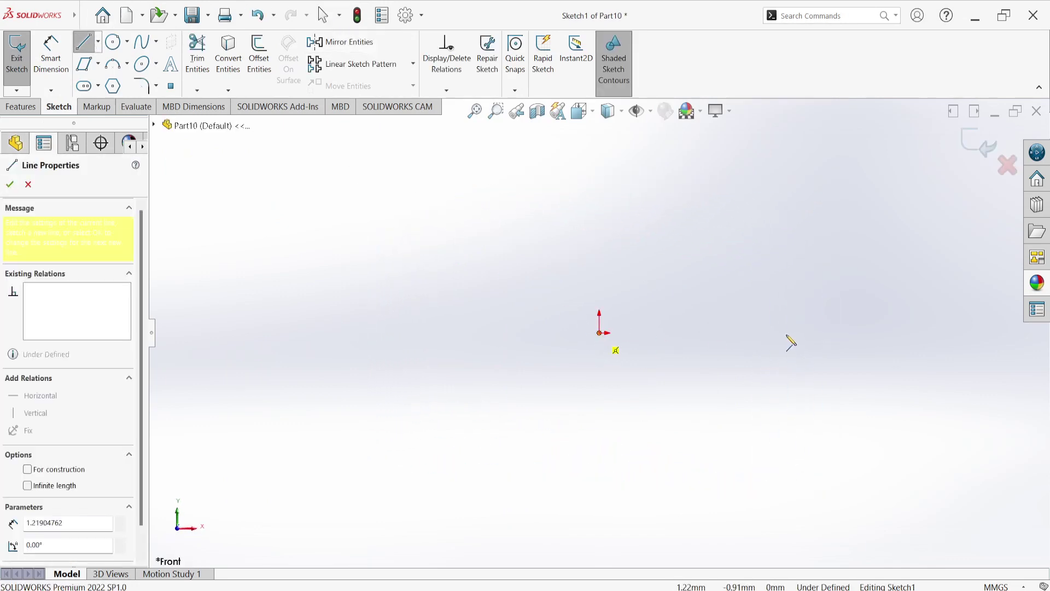
left_click(869, 333)
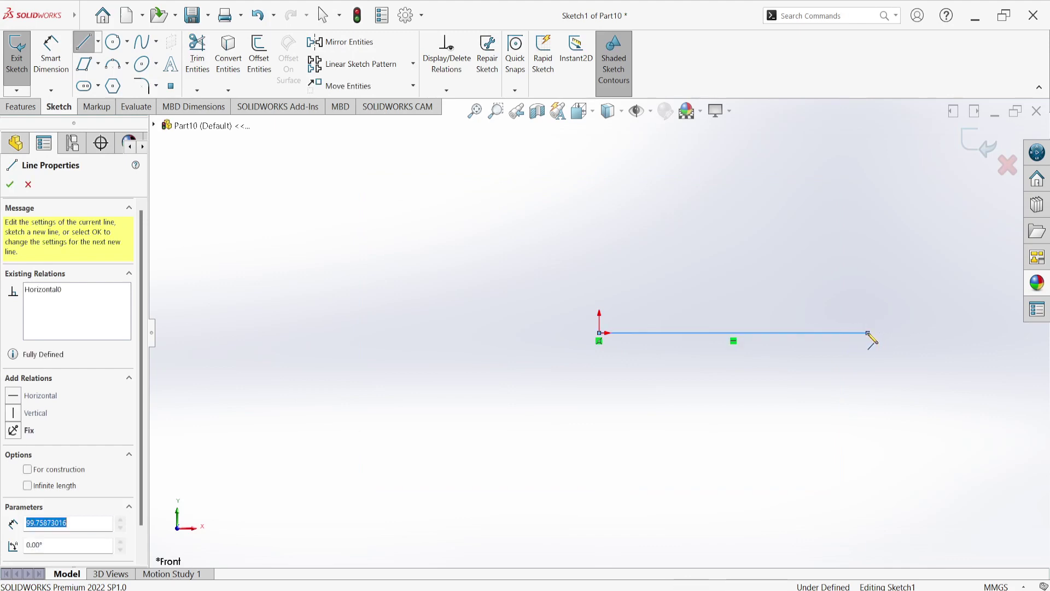
left_click(868, 294)
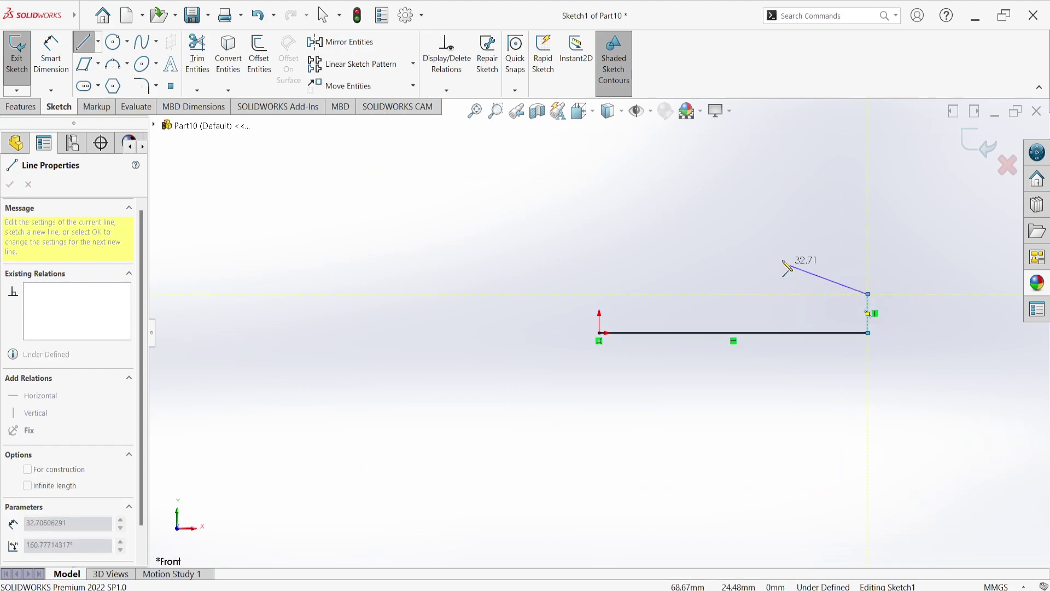
left_click(802, 230)
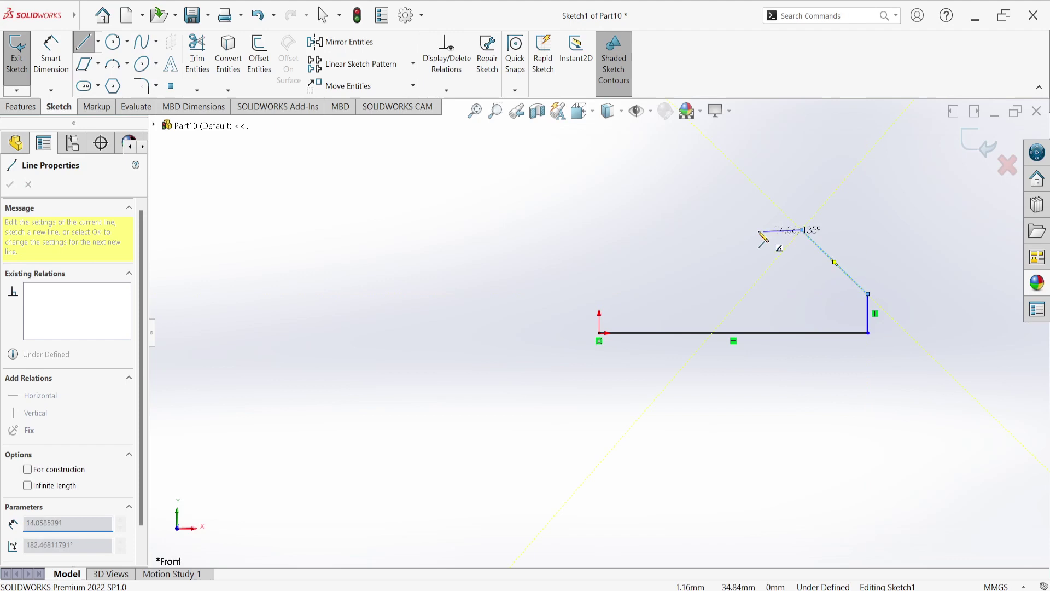
left_click(698, 230)
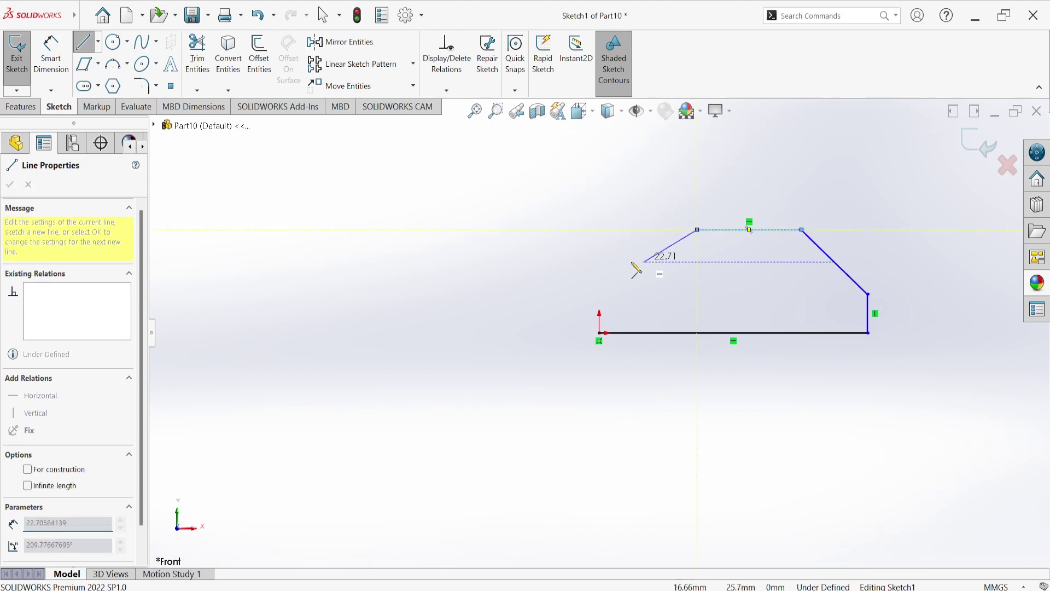
left_click(599, 246)
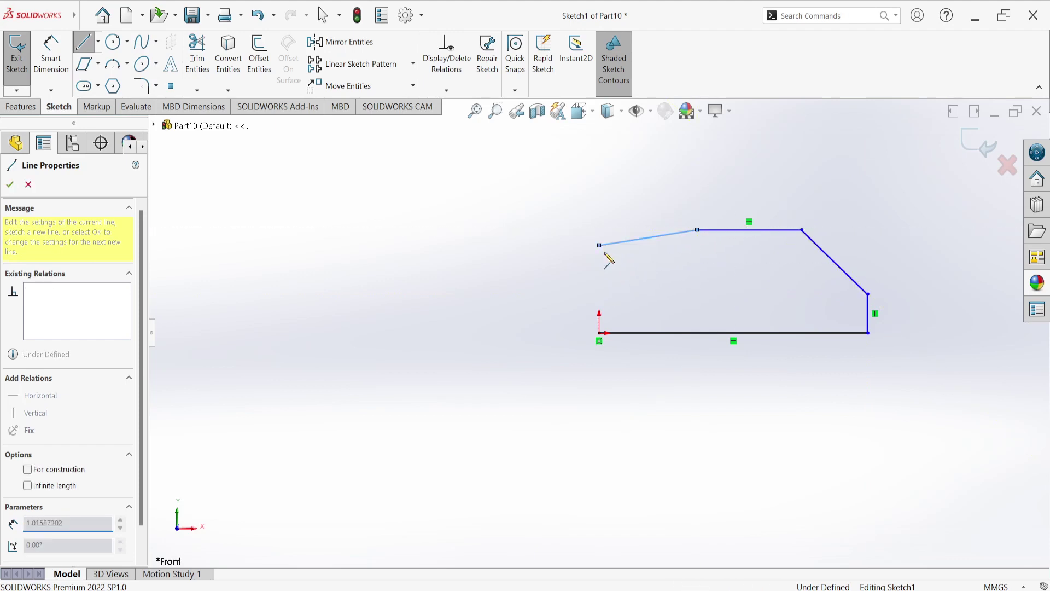
left_click(599, 334)
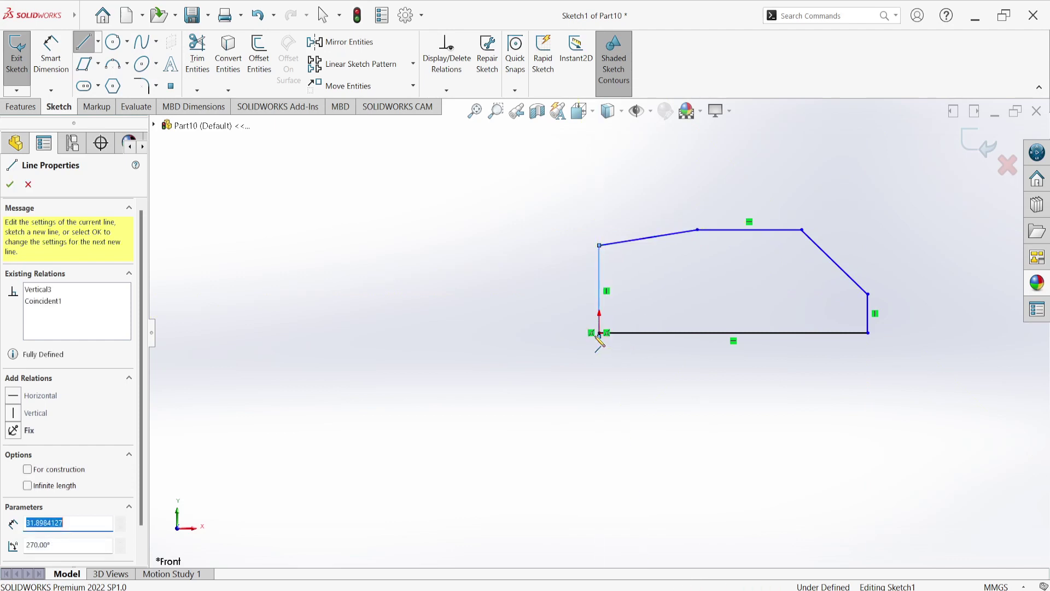
Step: End the Line tool and return to selection
right_click(566, 251)
left_click(580, 260)
right_click(557, 241)
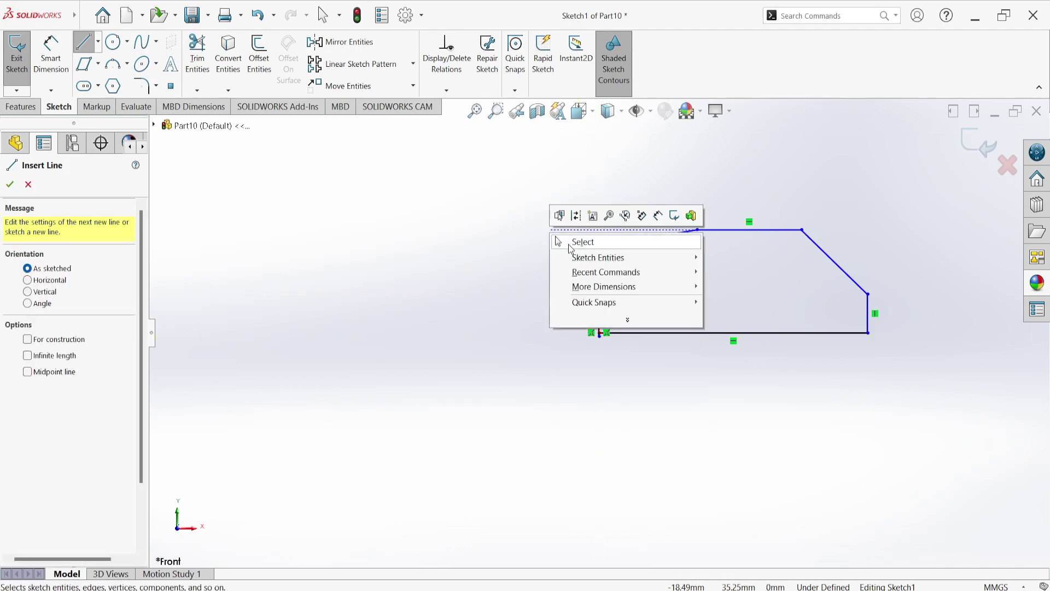
left_click(574, 241)
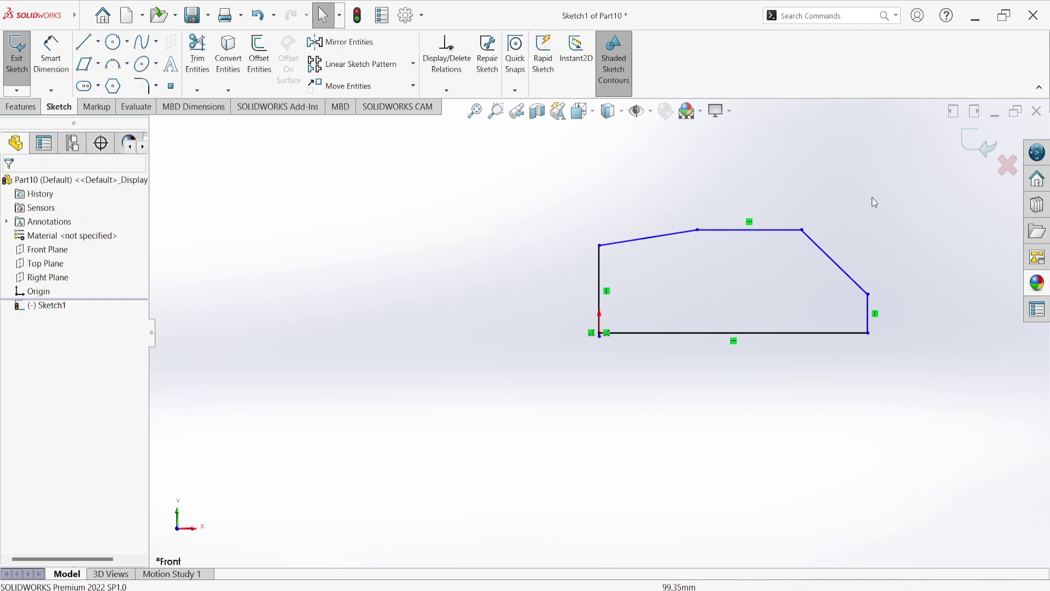
Step: Exit the sketch and attempt a 25 mm Extruded Boss/Base
left_click(980, 145)
mouse_move(898, 222)
middle_mouse_down()
mouse_move(832, 279)
mouse_move(828, 302)
middle_mouse_up()
left_click(21, 107)
left_click(23, 55)
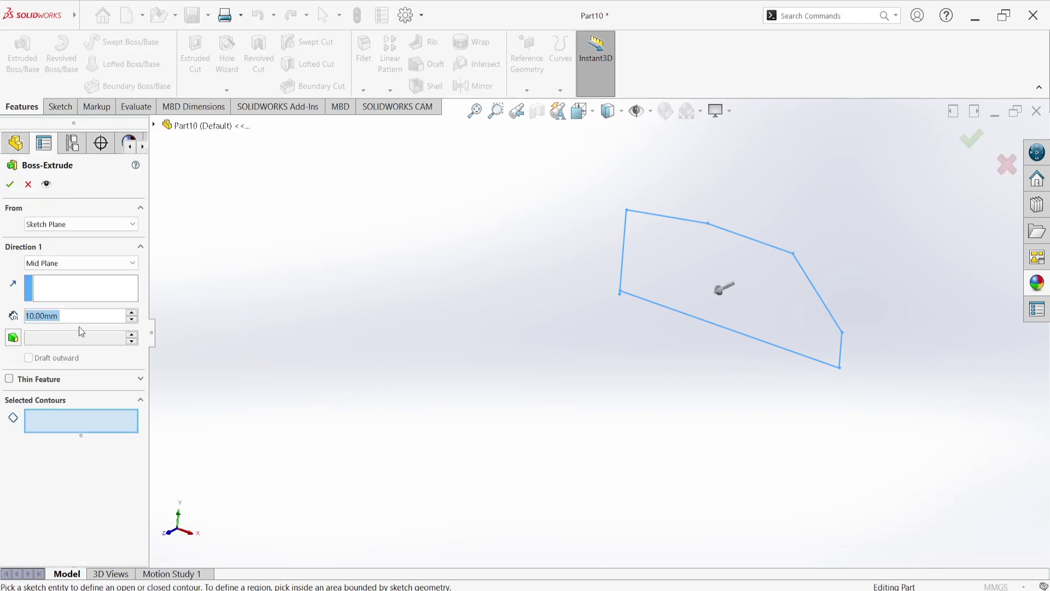
type("25")
key("Return")
left_click(10, 184)
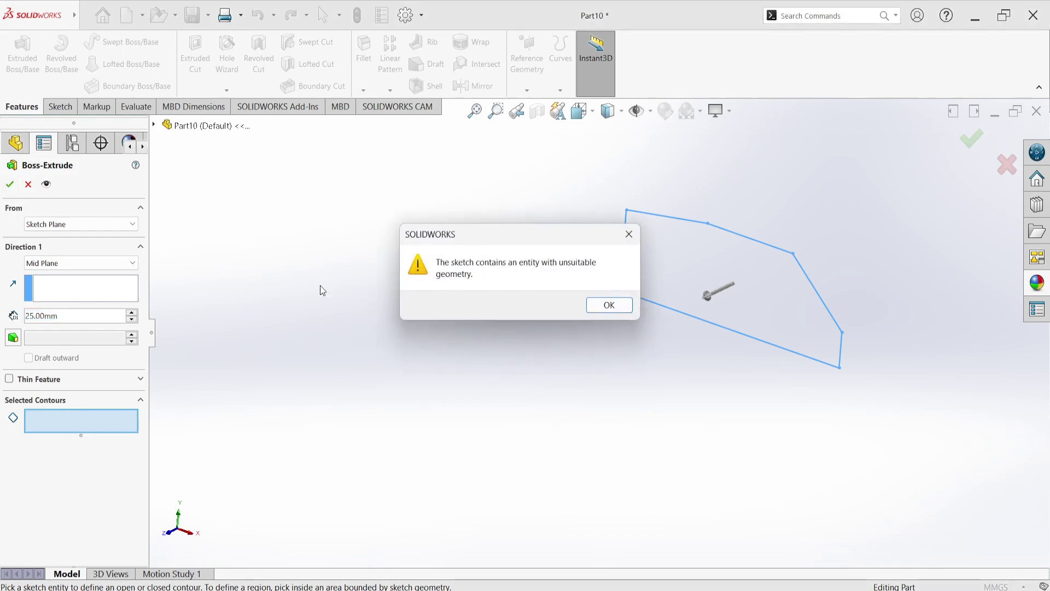
Step: Dismiss the unsuitable-geometry warning and cancel the failed extrusion
left_click(630, 236)
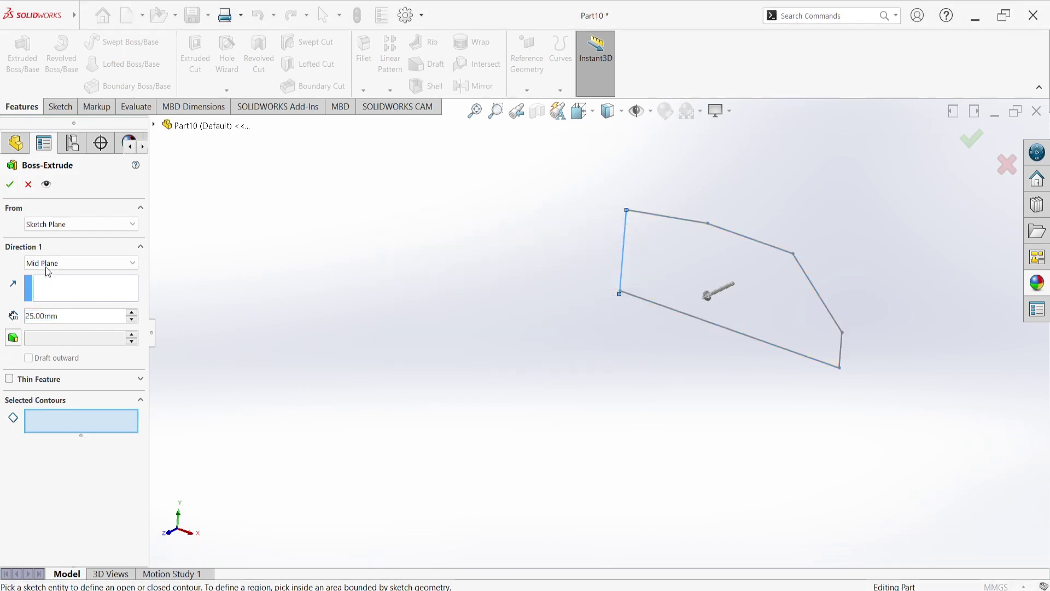
left_click(28, 184)
scroll(678, 279, "down", 3)
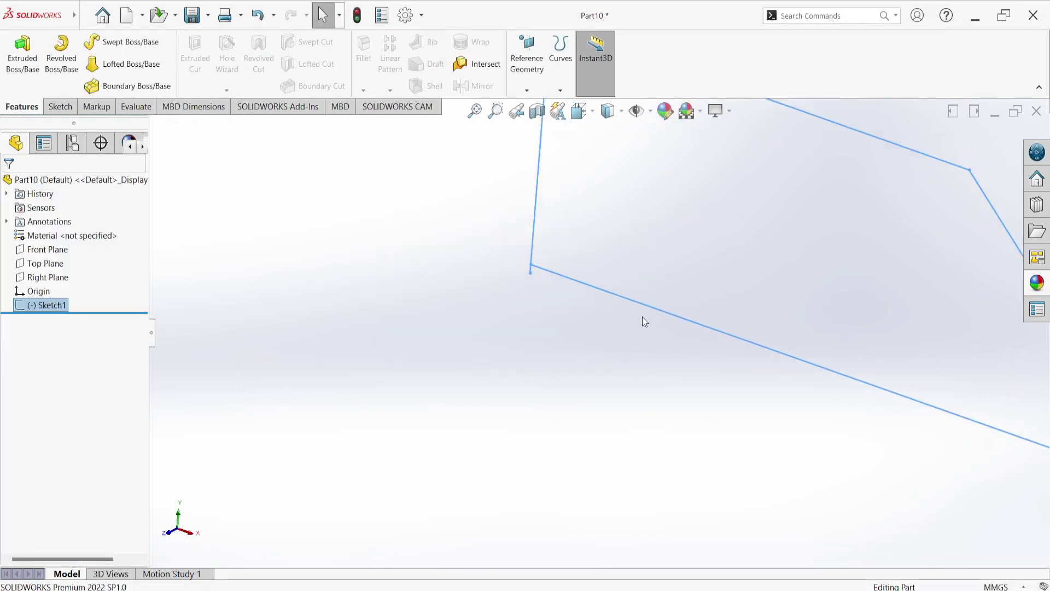
scroll(643, 319, "down", 3)
scroll(527, 257, "up", 3)
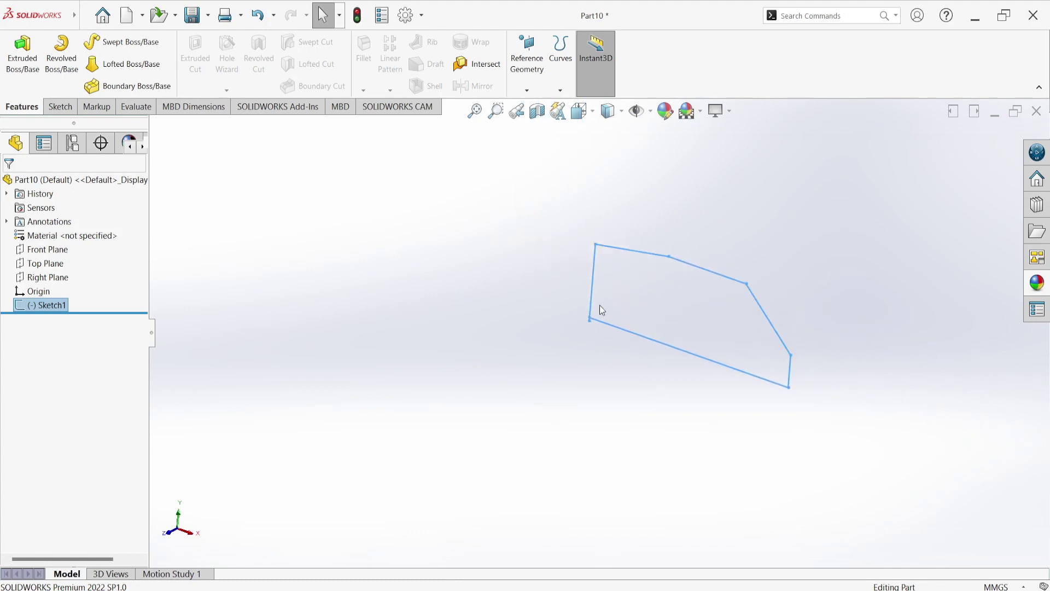
key("F2")
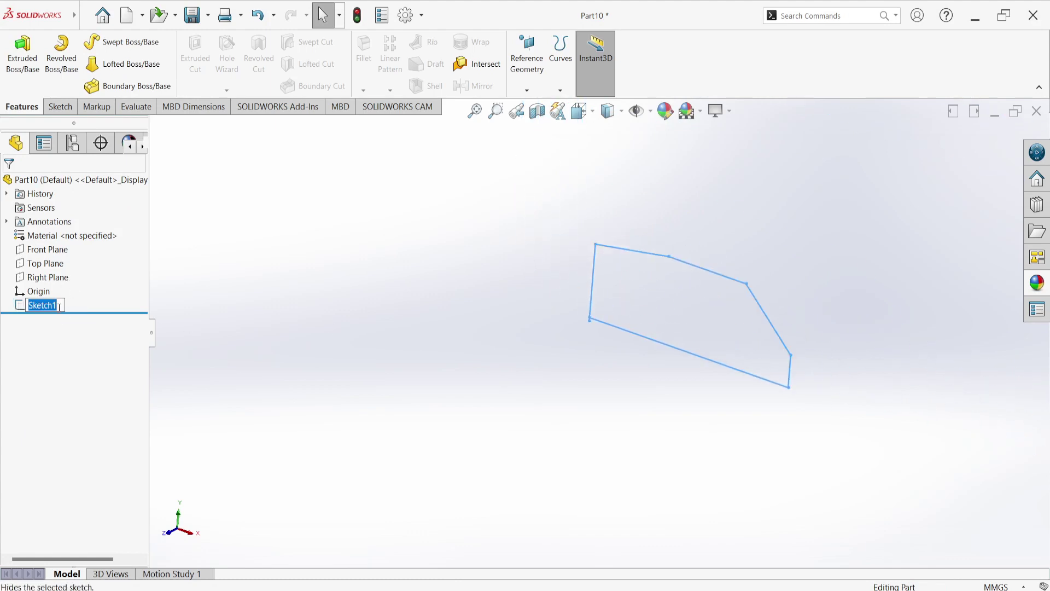
Step: Reopen Sketch1 and snap the overshooting vertical line's endpoint onto the origin to close the profile
right_click(43, 306)
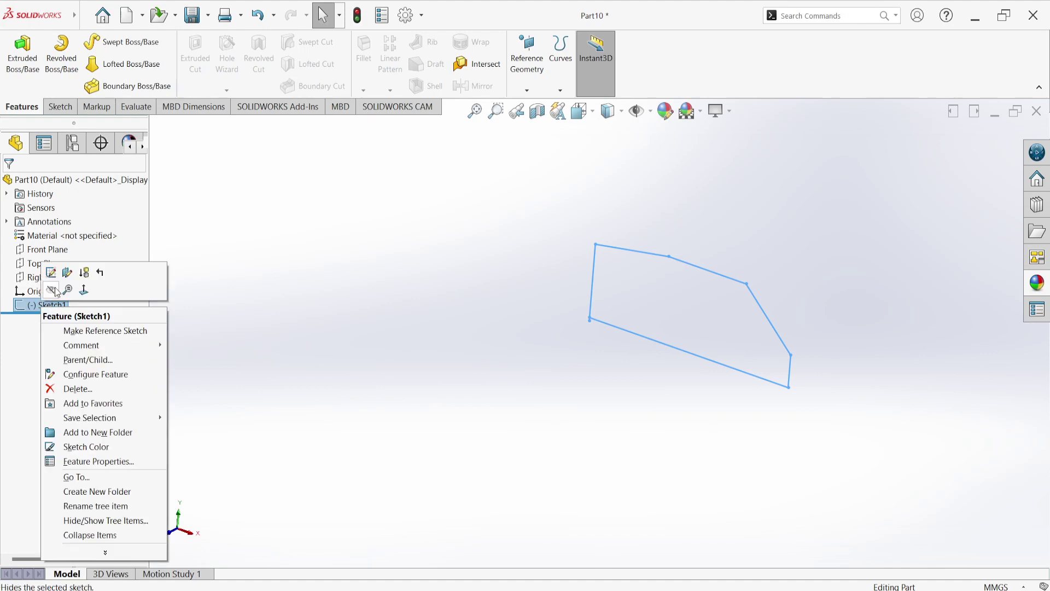
left_click(48, 272)
scroll(359, 358, "down", 5)
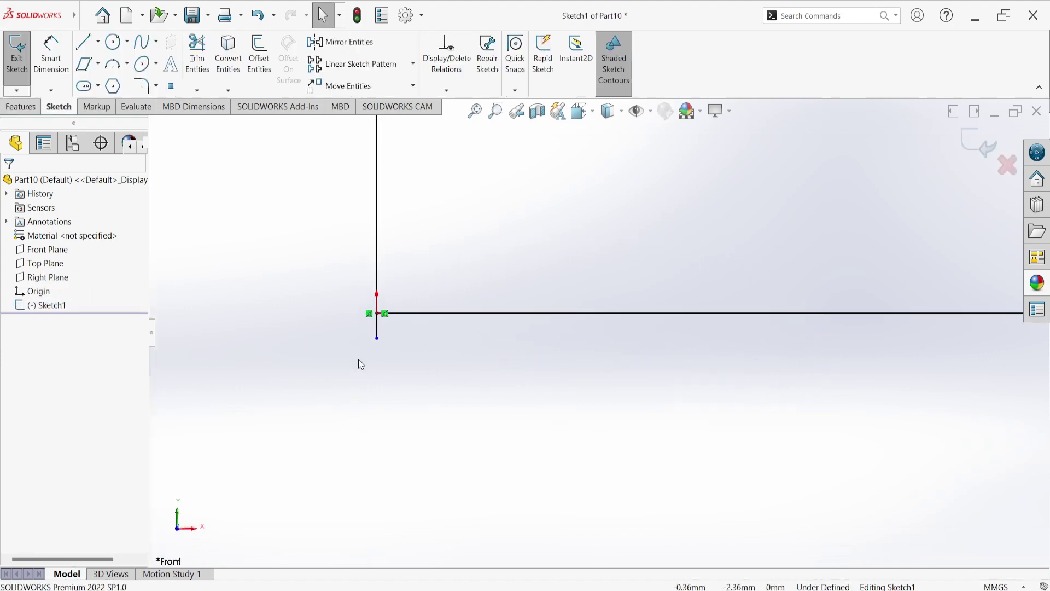
scroll(458, 287, "down", 4)
scroll(481, 328, "down", 3)
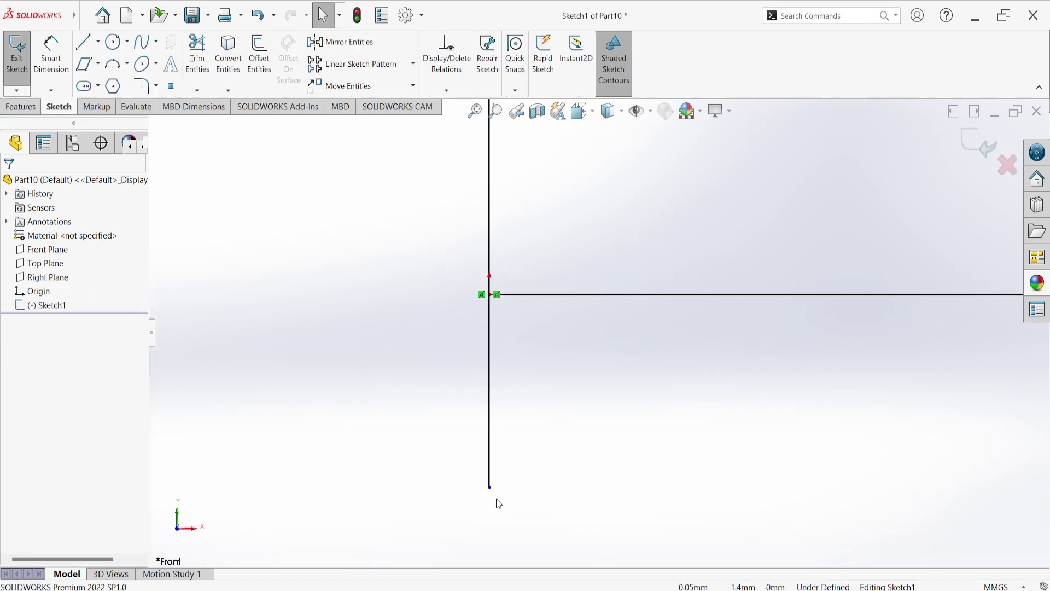
left_click_drag(491, 490, 495, 325)
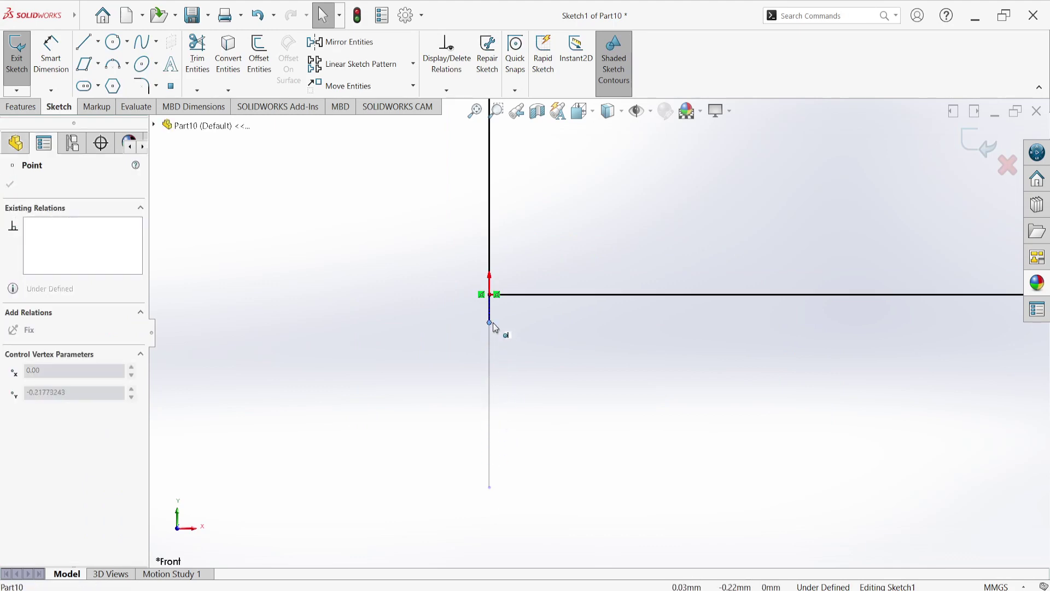
key("f")
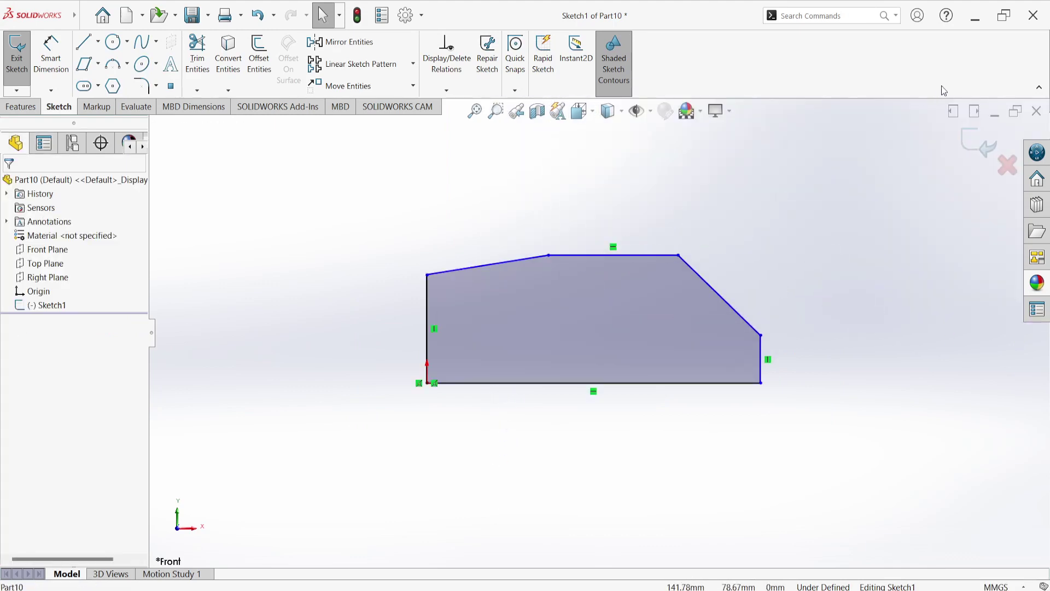
left_click(978, 143)
middle_click_drag(712, 294, 648, 365)
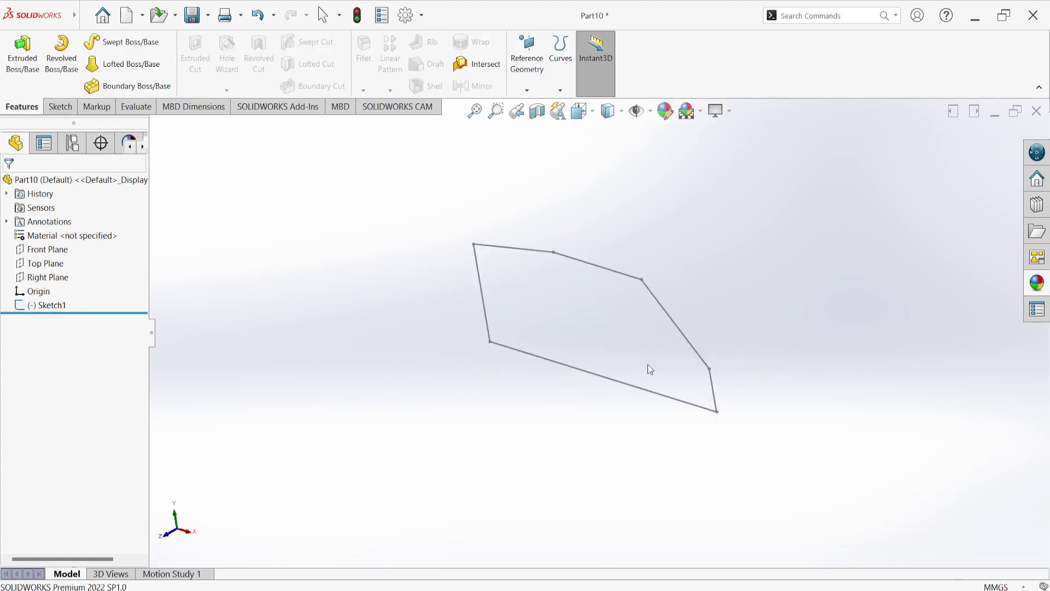
Step: Extrude Sketch1 into a 10 mm Mid Plane solid plate, Boss-Extrude1
left_click(31, 306)
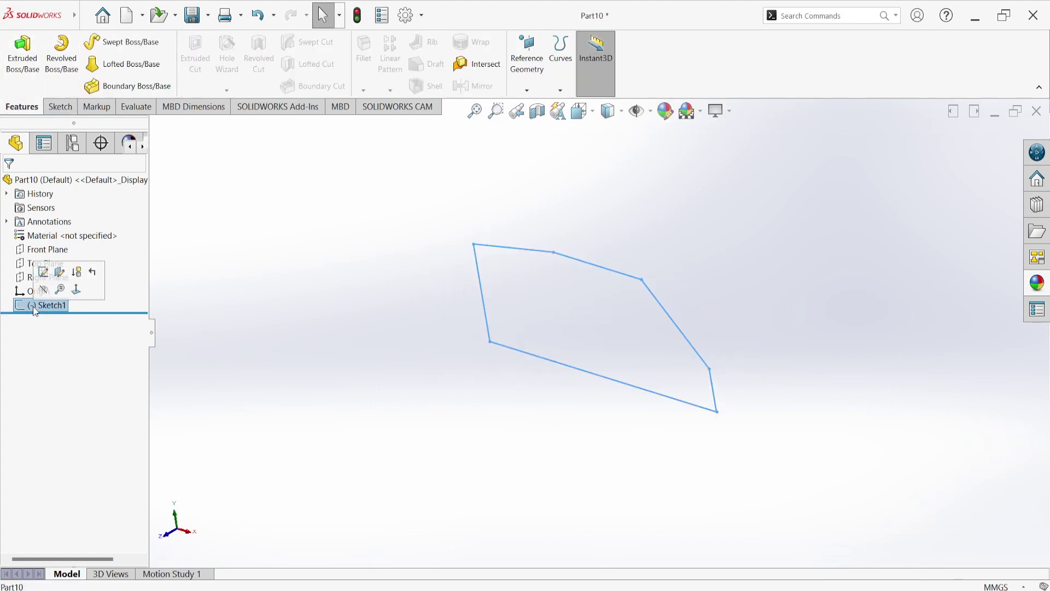
left_click(23, 54)
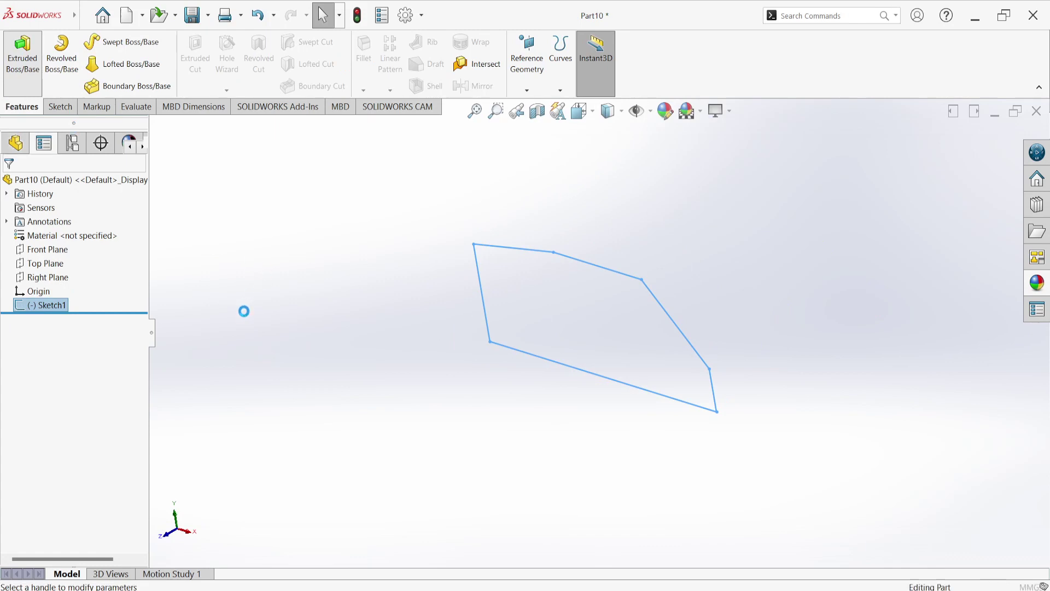
type("25")
key("Return")
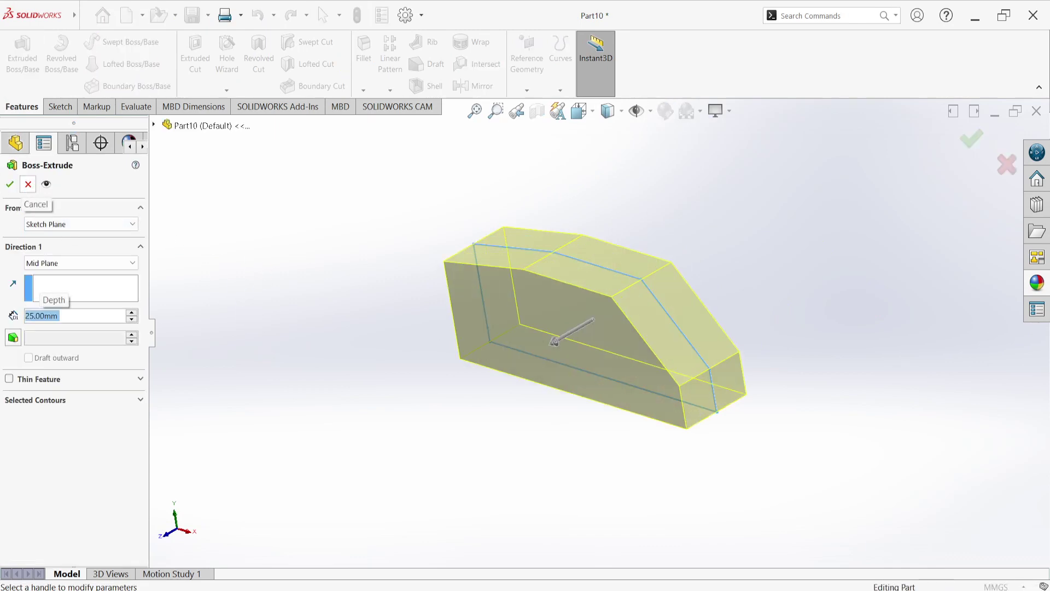
type("10")
key("Return")
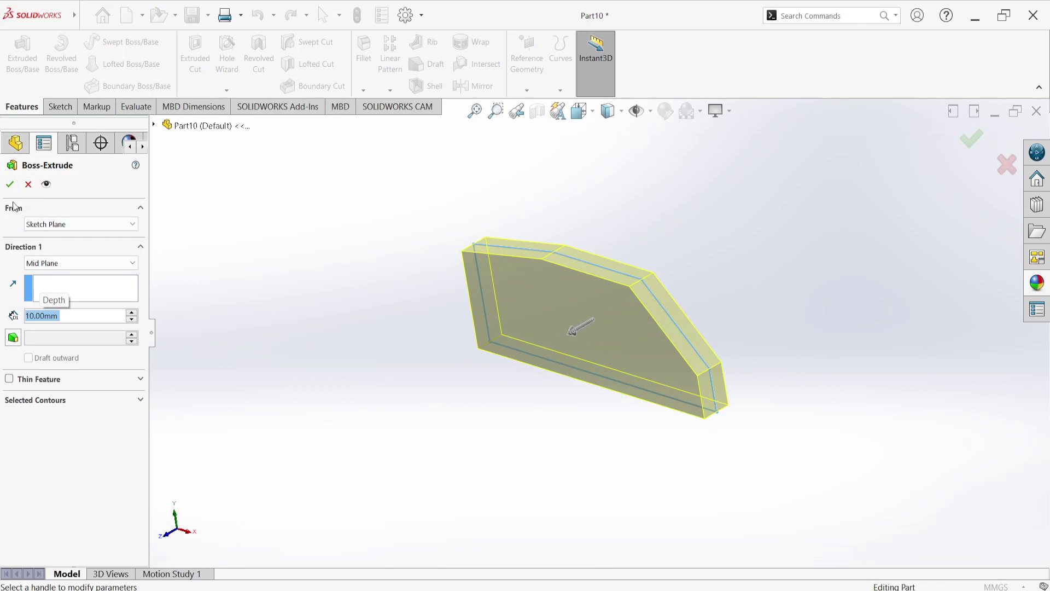
left_click(9, 184)
left_click(666, 116)
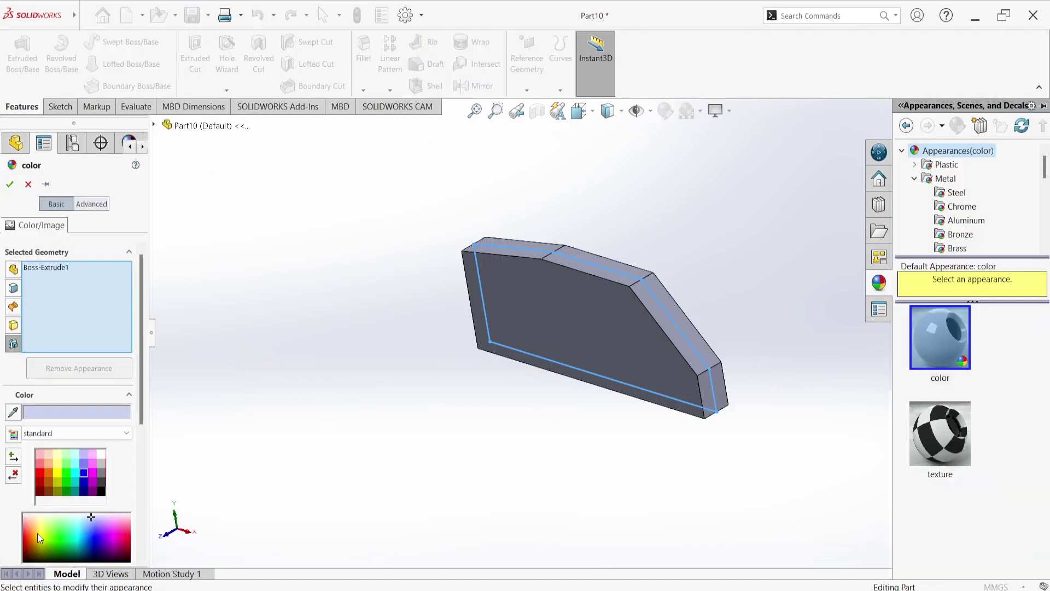
Step: Give the plate a deep orange appearance and display it in Isometric view
left_click(36, 542)
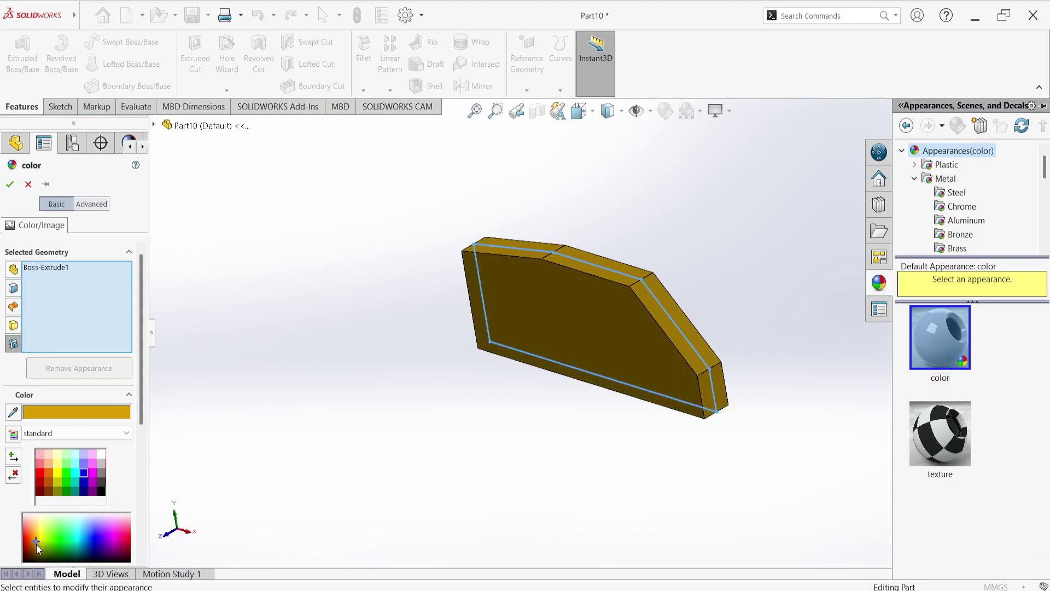
left_click(36, 544)
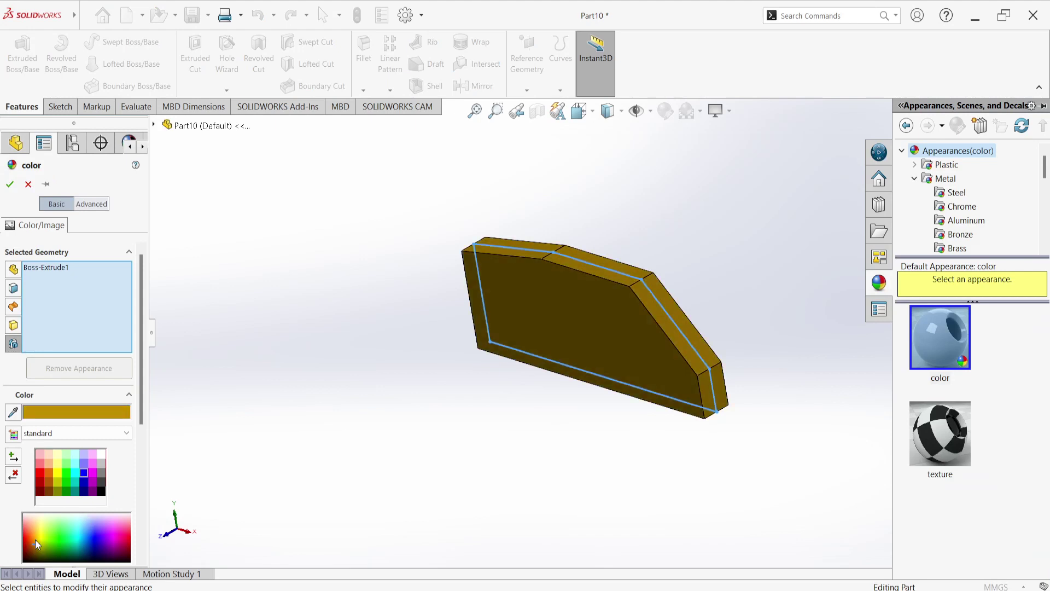
left_click(10, 184)
mouse_move(272, 371)
middle_mouse_down()
mouse_move(413, 487)
mouse_move(359, 497)
middle_mouse_up()
key("space")
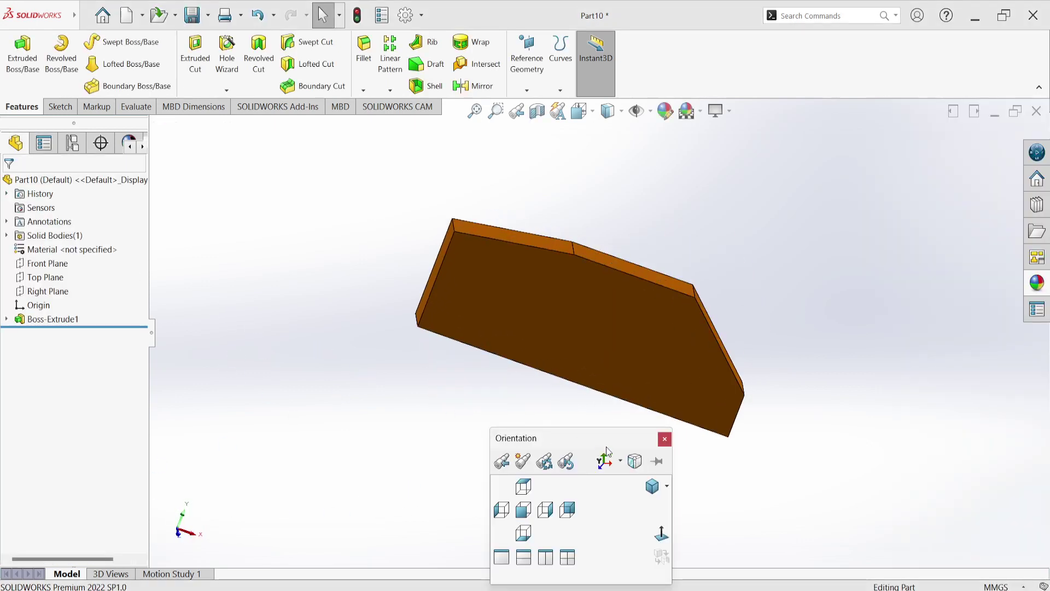
left_click(650, 487)
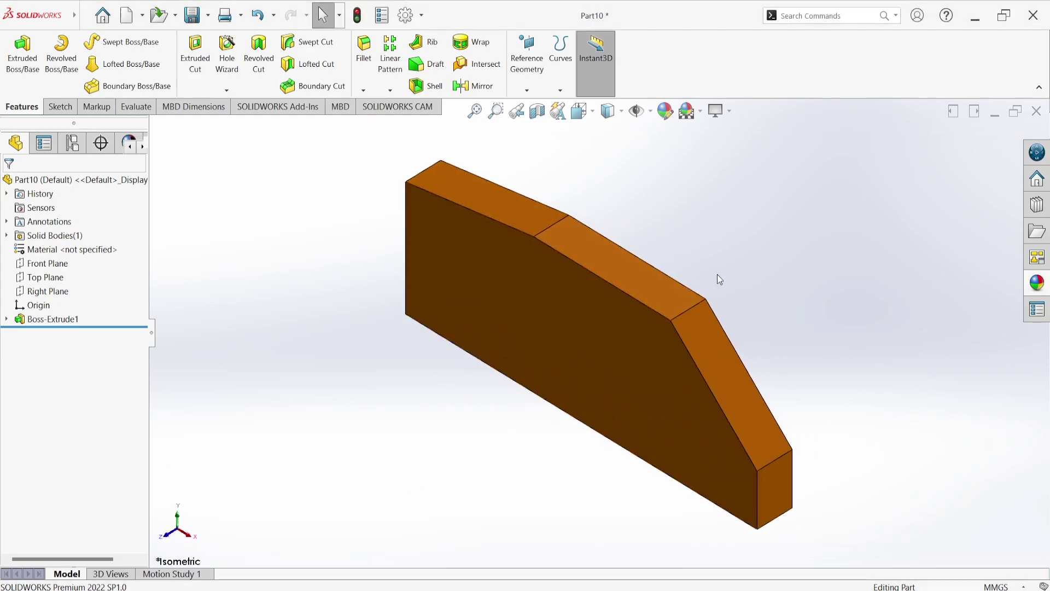